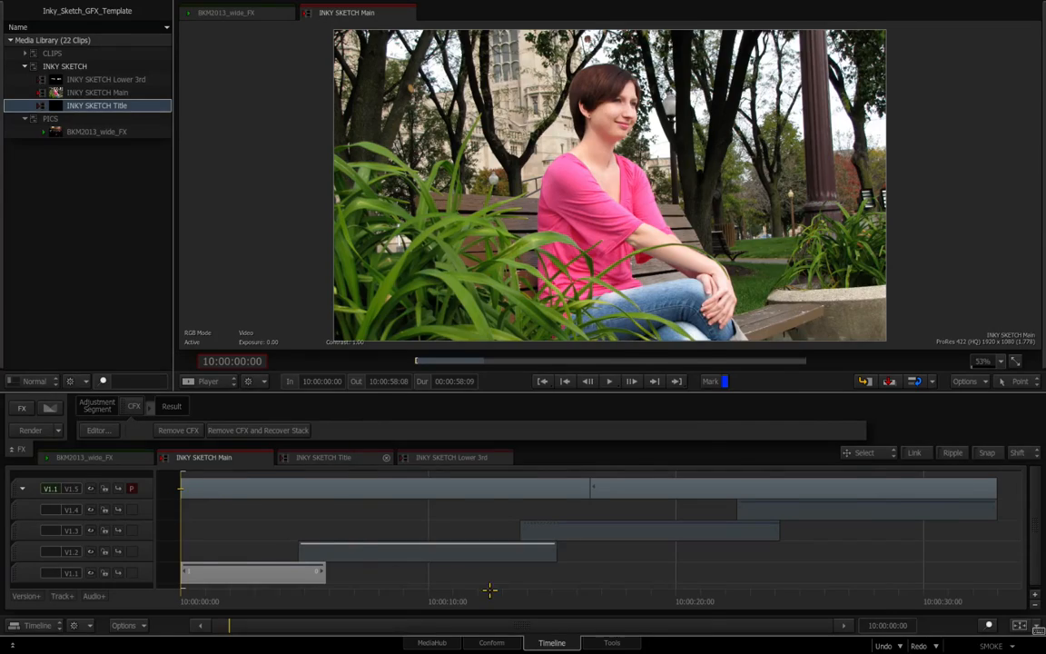
- Play the INKY SKETCH Main sequence full screen to review the finished effect, and return to the timeline
key("ctrl+Escape")
left_click(522, 641)
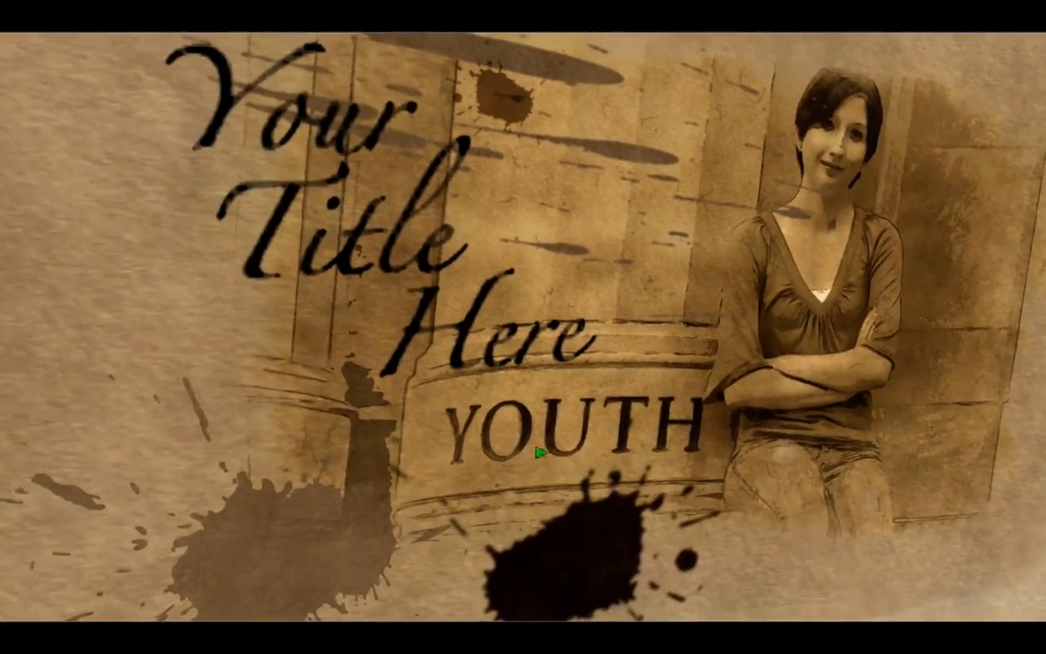
mouse_move(592, 403)
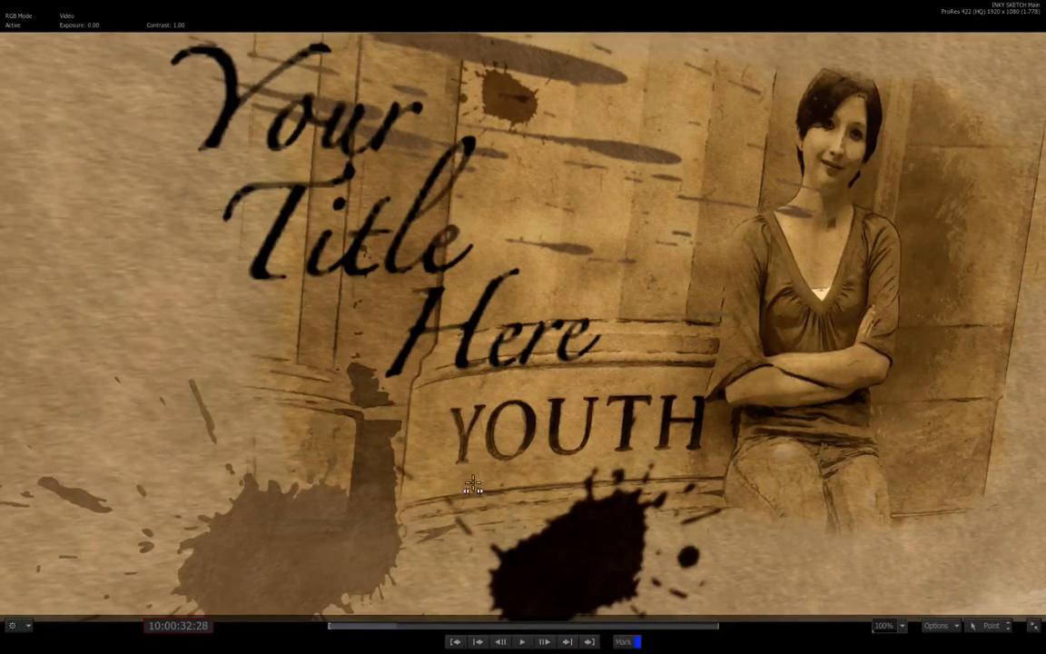
key("Escape")
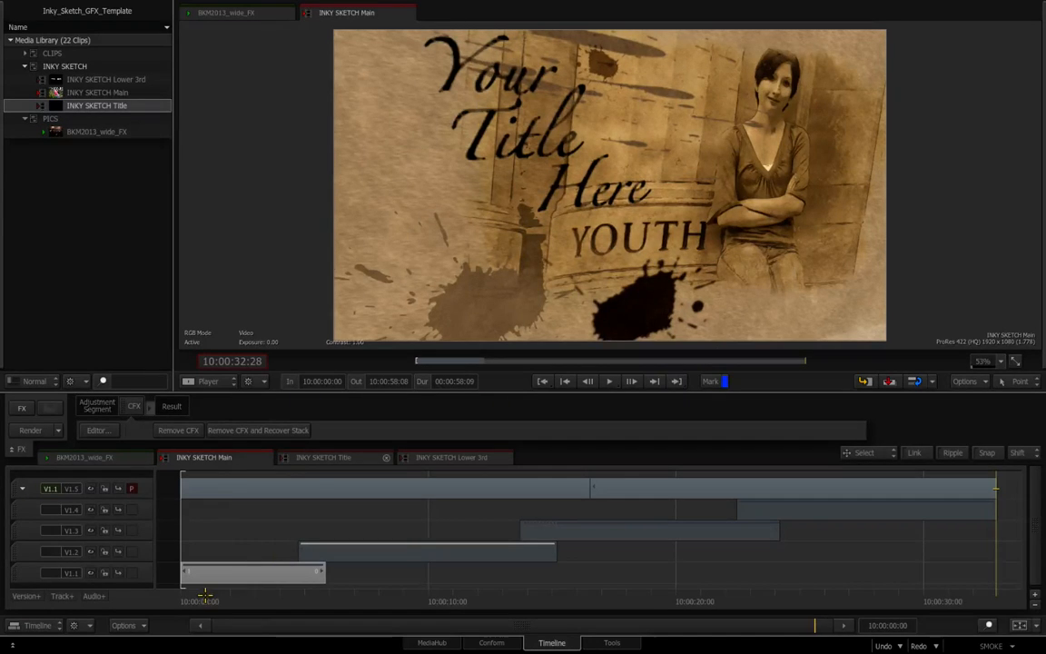
- Scrub across the INKY SKETCH Main sequence and inspect the staggered segments on tracks V1.1 and V1.2
left_click(235, 574)
left_click_drag(234, 598, 695, 596)
left_click(350, 551)
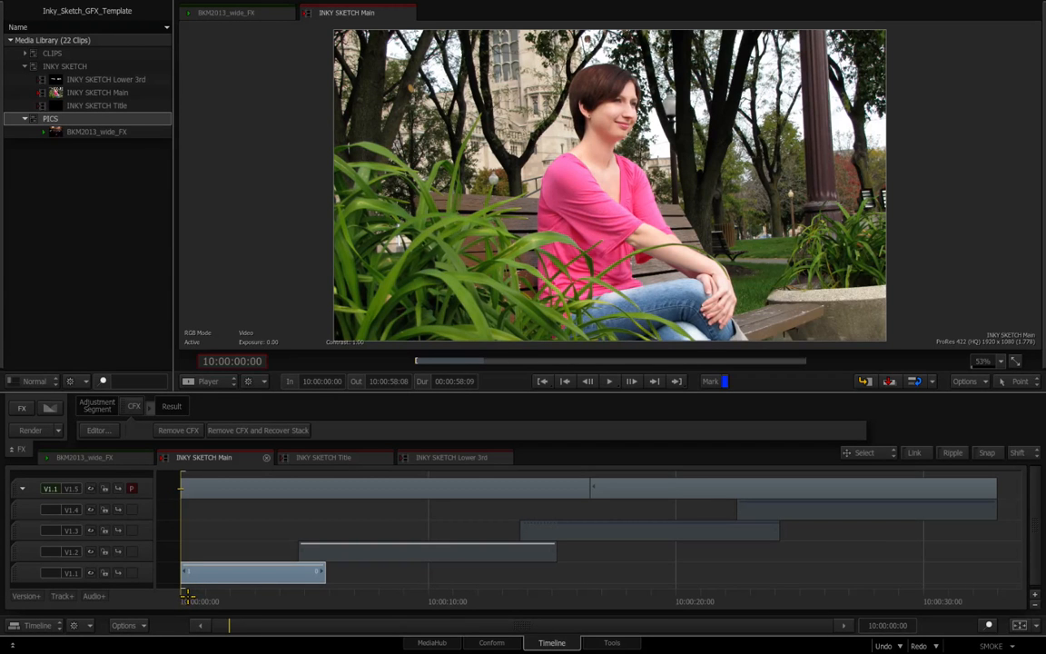
- Scrub through the first segment on track V1.1 and park the playhead at 10:00:03:09
mouse_move(184, 596)
left_mouse_down()
mouse_move(256, 601)
mouse_move(182, 595)
mouse_move(214, 600)
left_mouse_up()
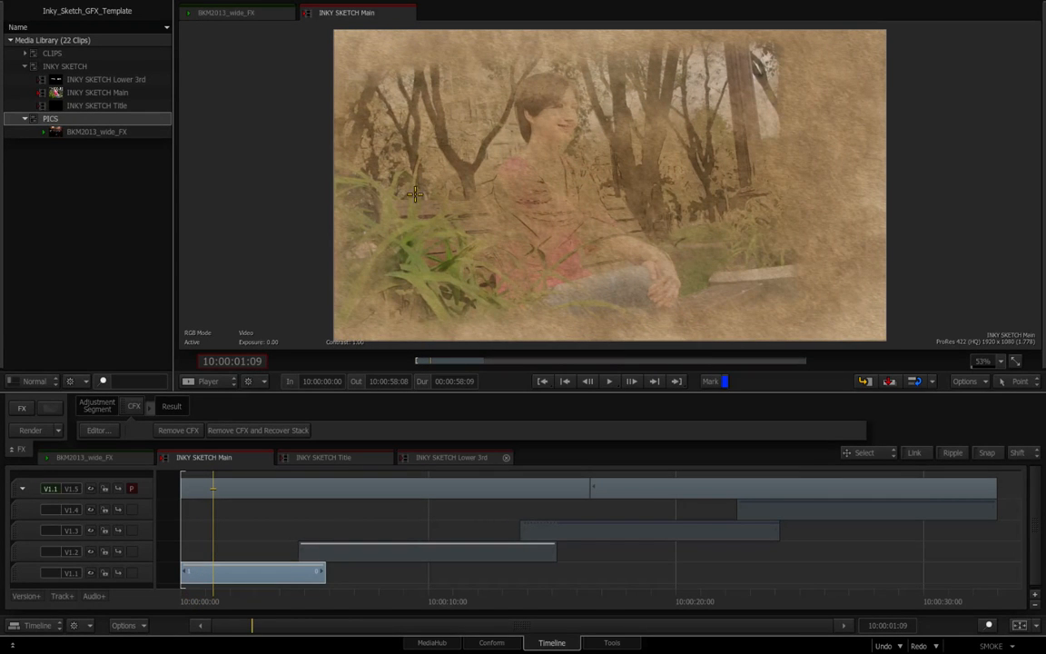
left_click(216, 597)
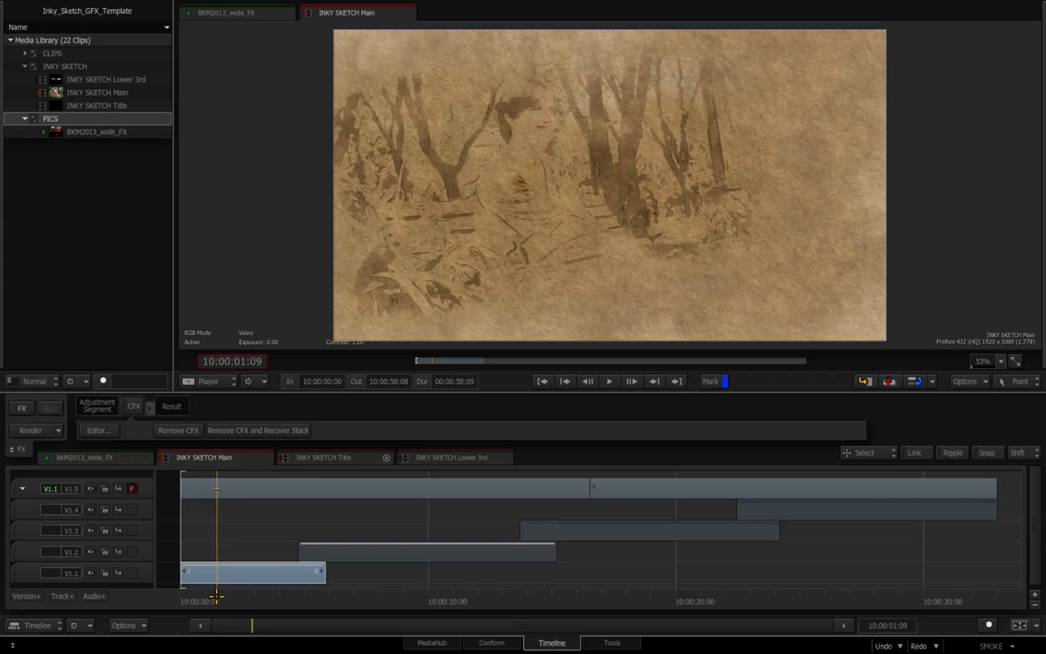
left_click_drag(216, 595, 263, 598)
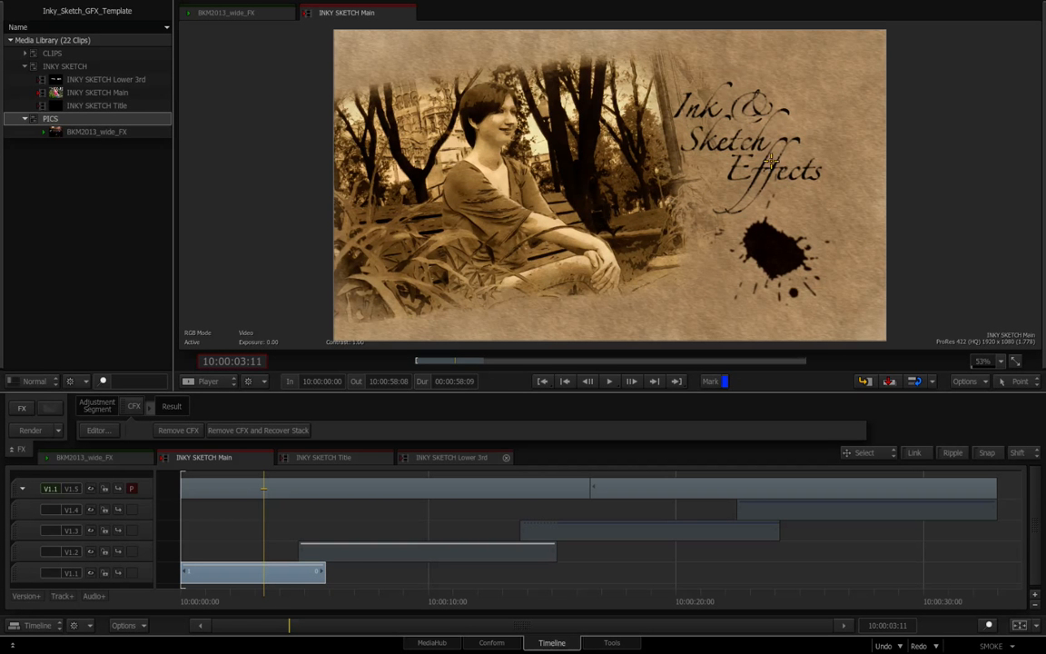
mouse_move(268, 599)
left_mouse_down()
mouse_move(291, 599)
mouse_move(226, 573)
mouse_move(176, 577)
mouse_move(180, 594)
mouse_move(262, 603)
left_mouse_up()
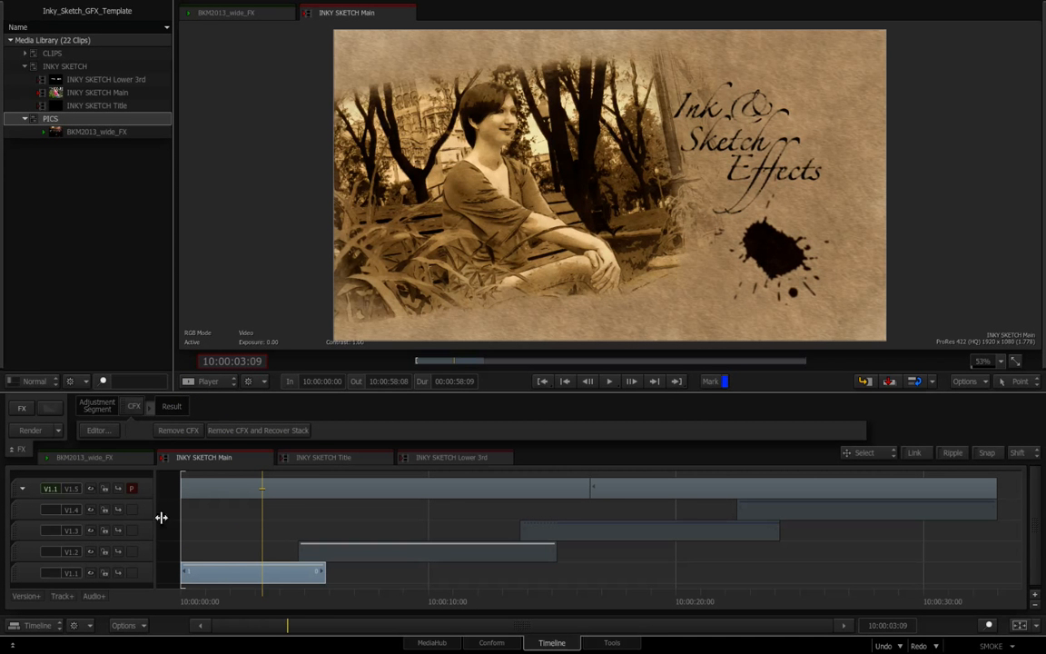
- Open the first segment's ConnectFX in the editor and trace its node tree through to the MAIN_COMP Action node
left_click(134, 406)
left_click(102, 430)
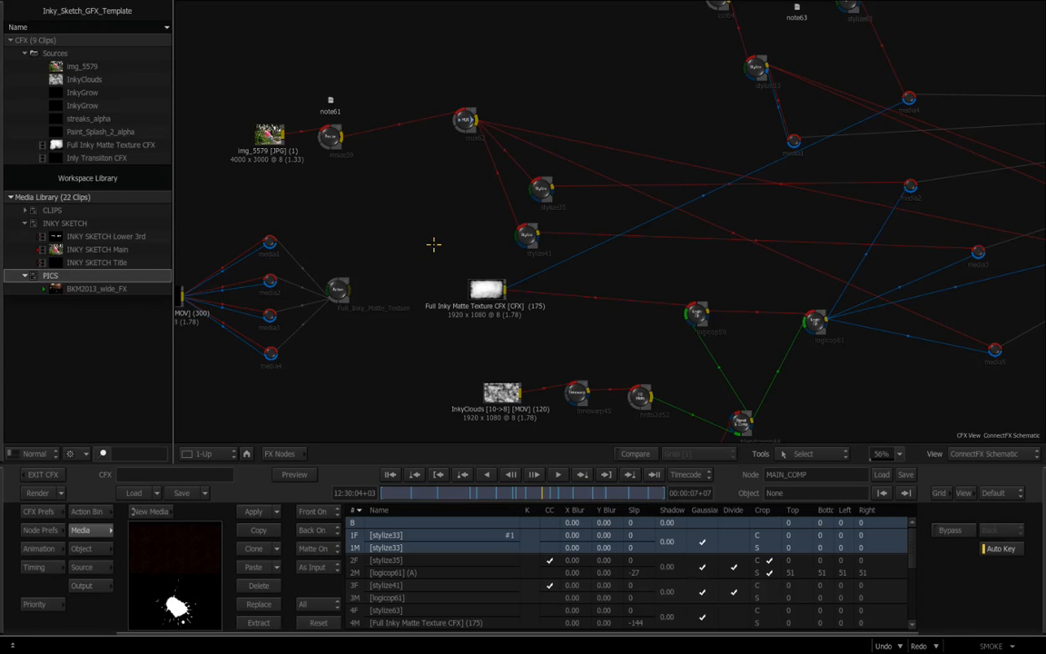
left_click_drag(471, 227, 409, 221)
left_click_drag(567, 315, 696, 322)
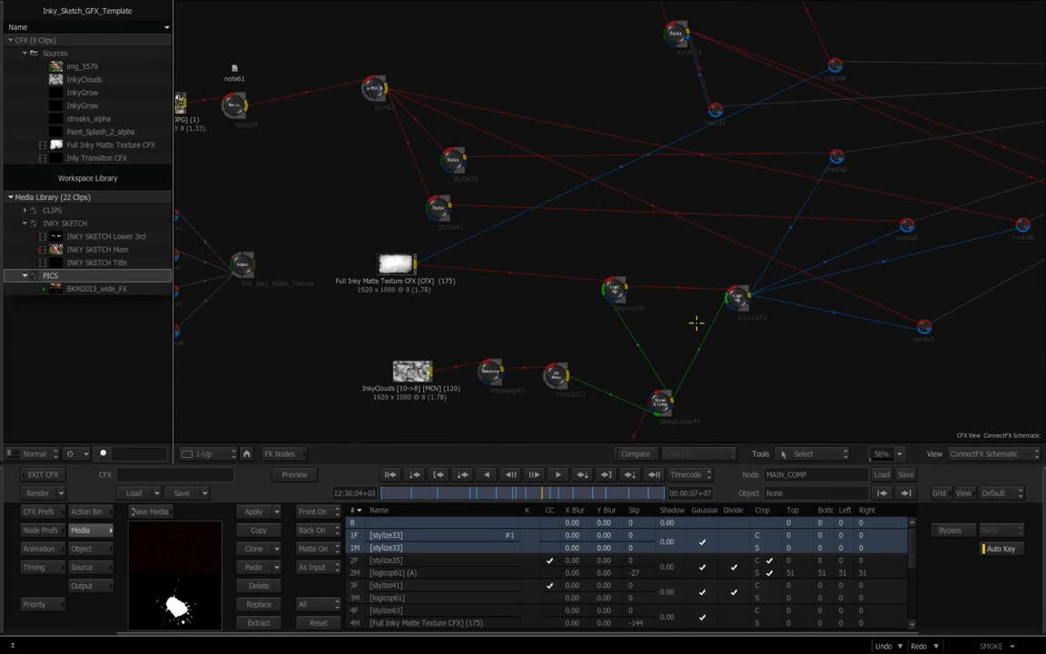
left_click_drag(756, 388, 705, 261)
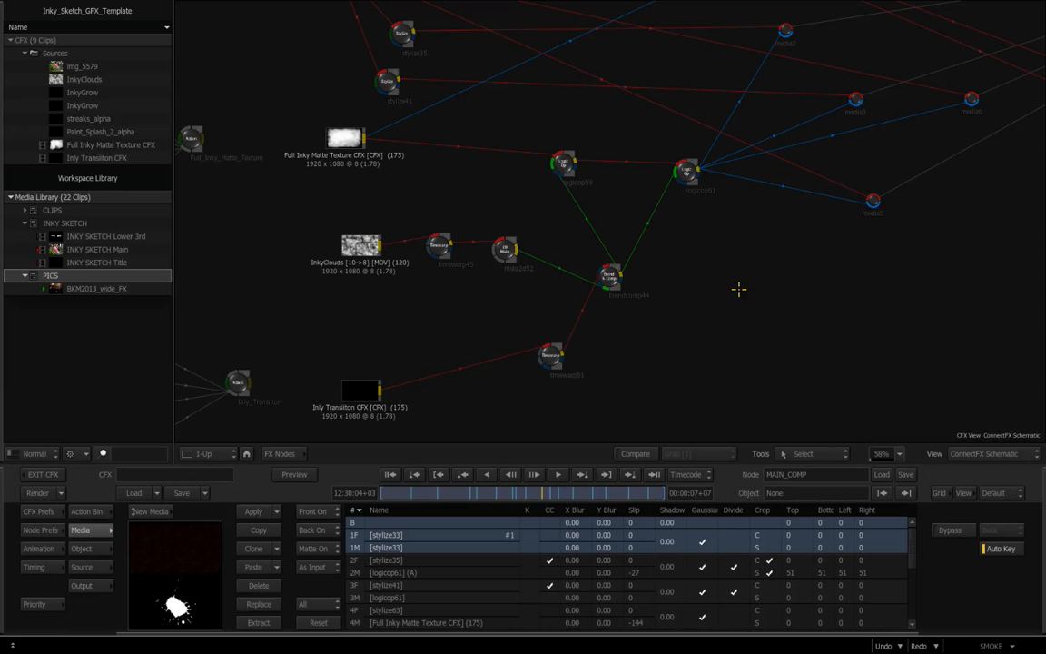
left_click_drag(779, 282, 750, 273)
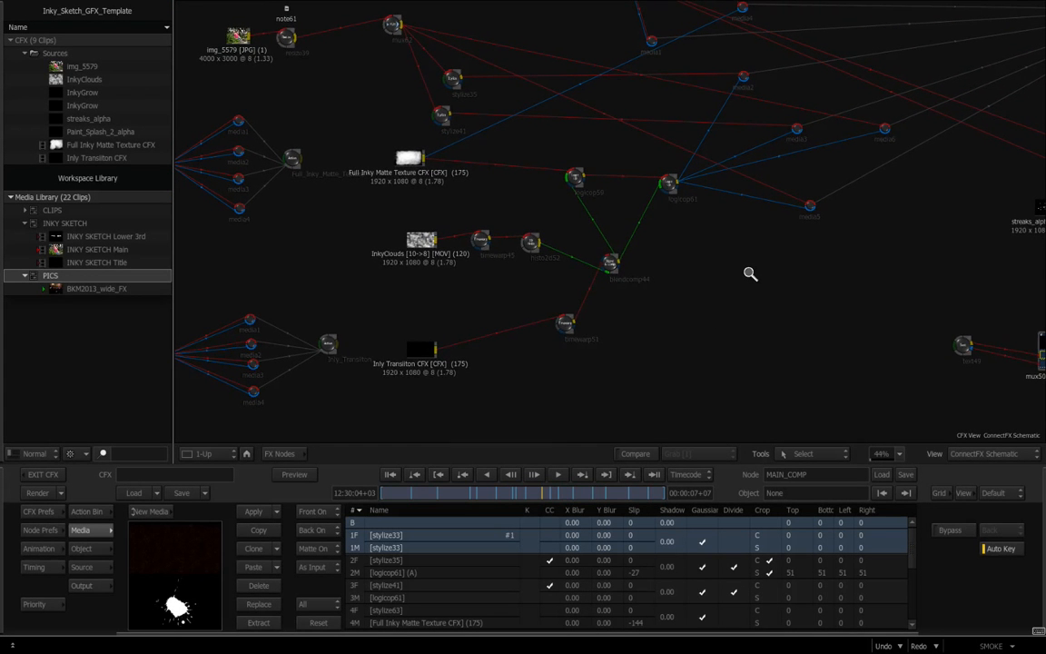
left_click_drag(923, 248, 556, 370)
left_click_drag(713, 272, 793, 233)
left_click_drag(749, 105, 647, 160)
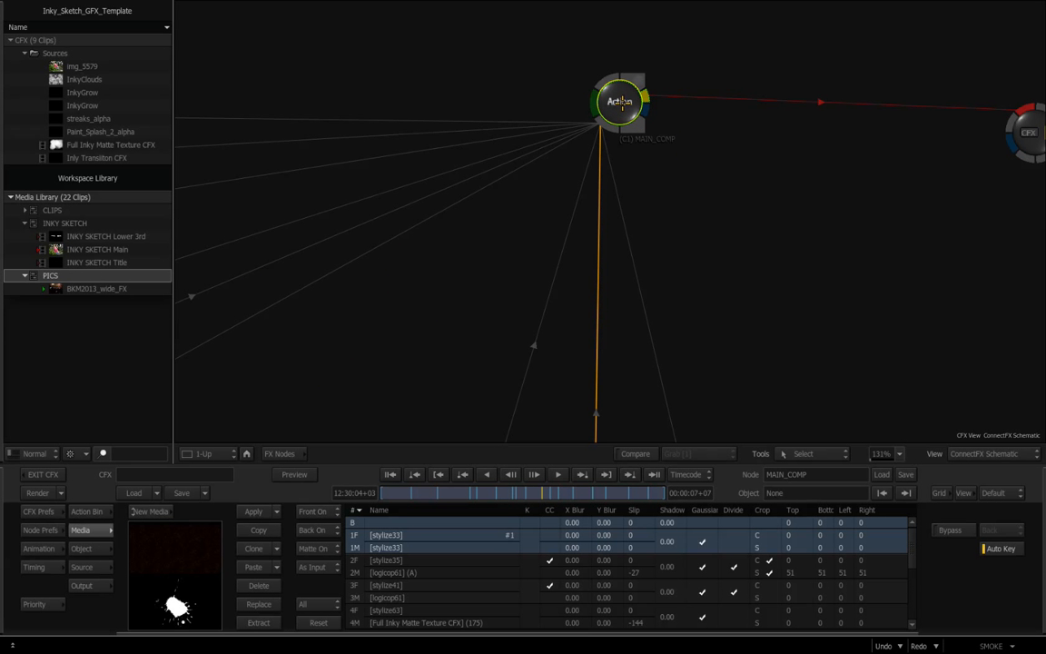
- Locate the img_5579 source at the start of the node tree and read the note above its Resize node
left_click_drag(497, 315, 303, 373)
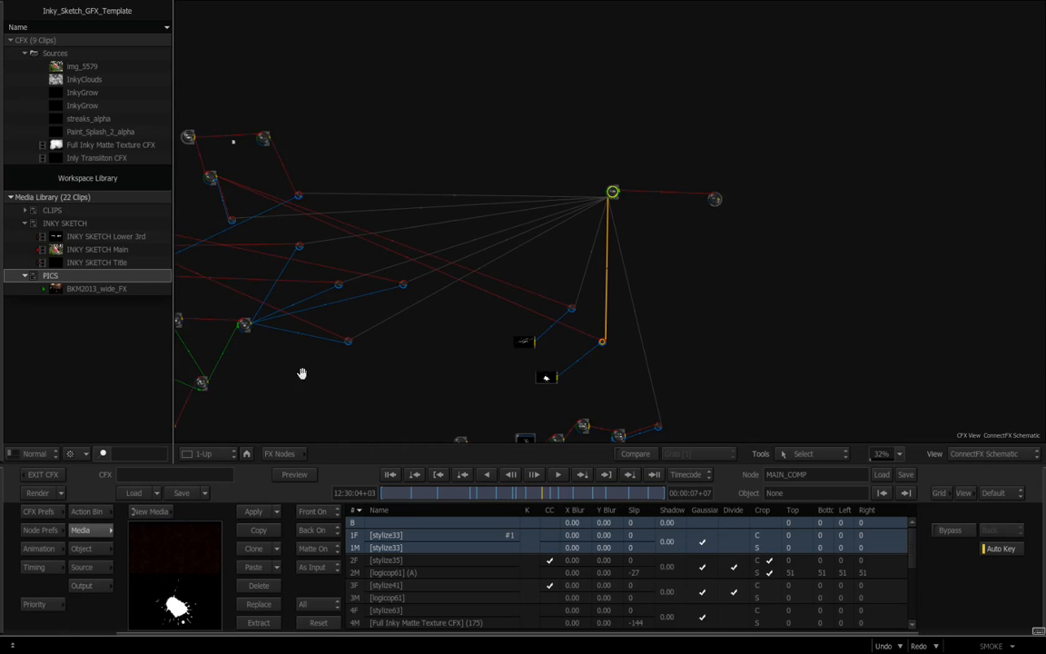
left_click_drag(241, 349, 724, 283)
left_click_drag(491, 271, 609, 334)
left_click_drag(396, 152, 455, 189)
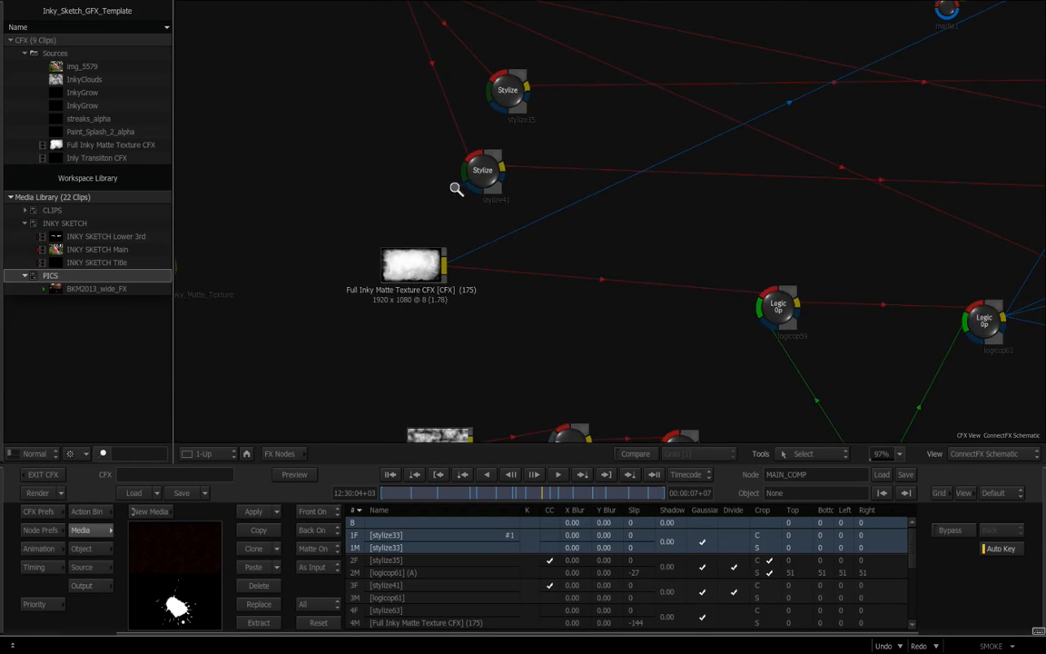
left_click_drag(321, 119, 670, 345)
left_click_drag(523, 332, 563, 333)
left_click(270, 293)
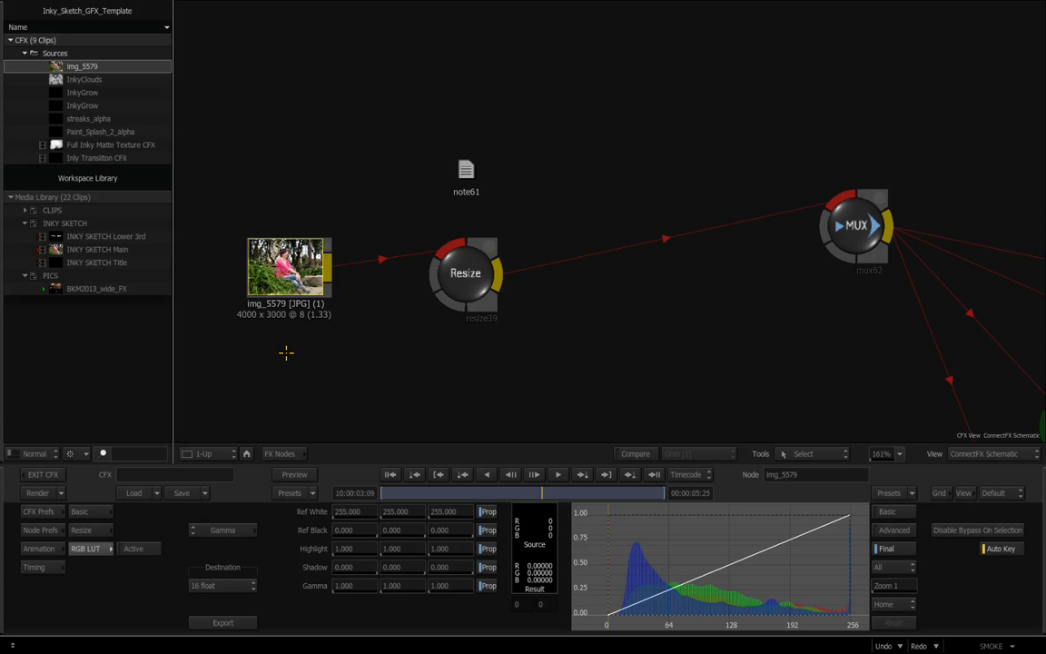
left_click(465, 170)
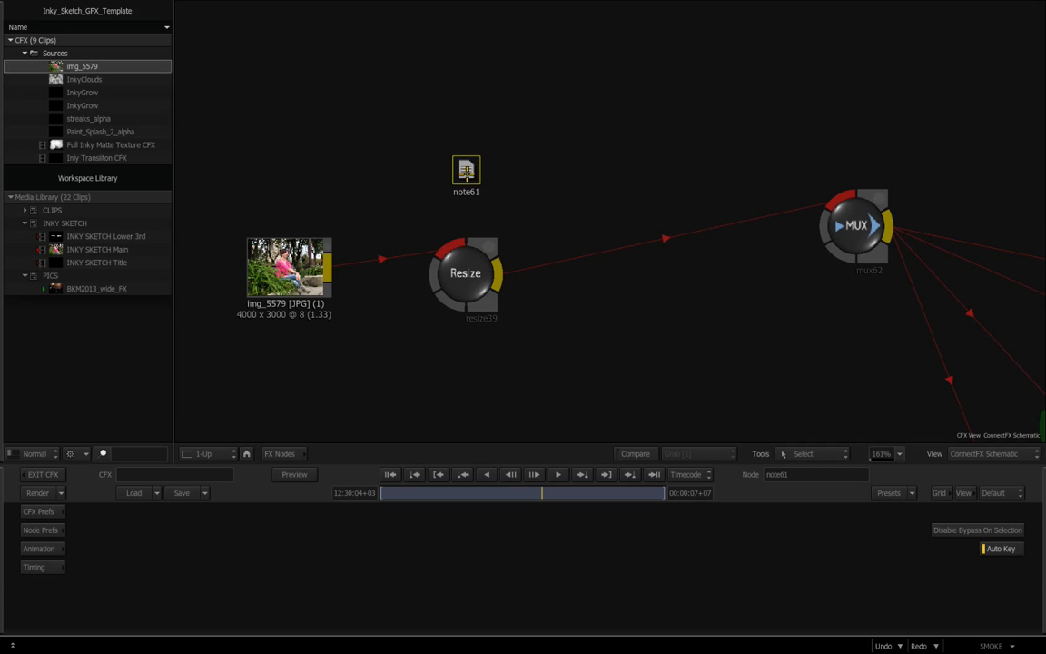
double_click(467, 173)
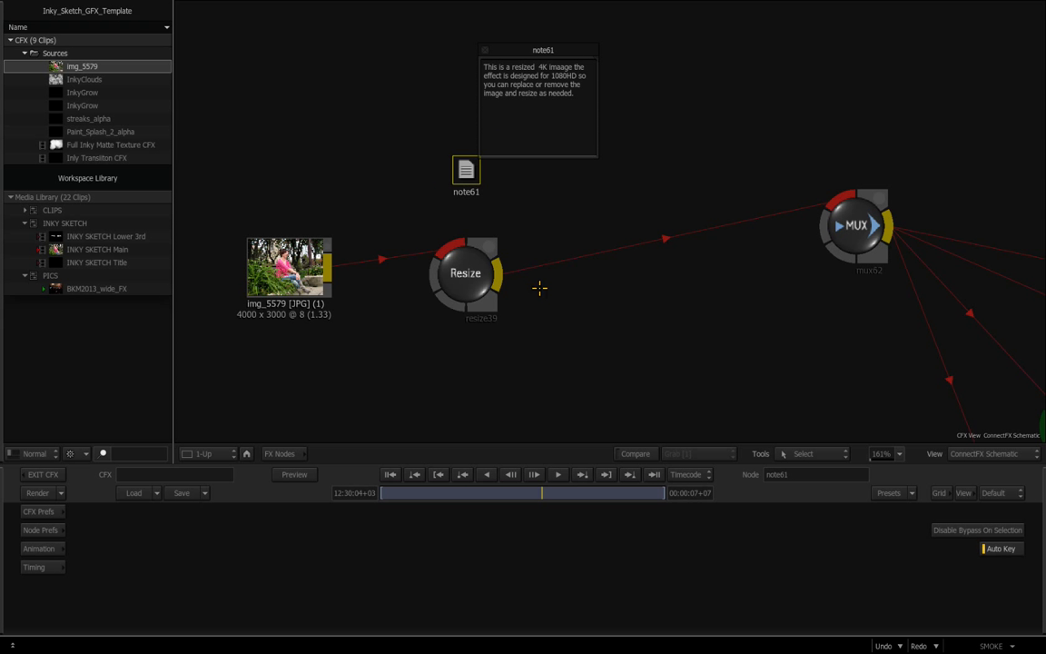
left_click(489, 53)
- Replace the img_5579 source with the BKM2013_wide_FX picture and show the result of the MAIN_COMP Action node
left_click_drag(323, 359, 454, 303)
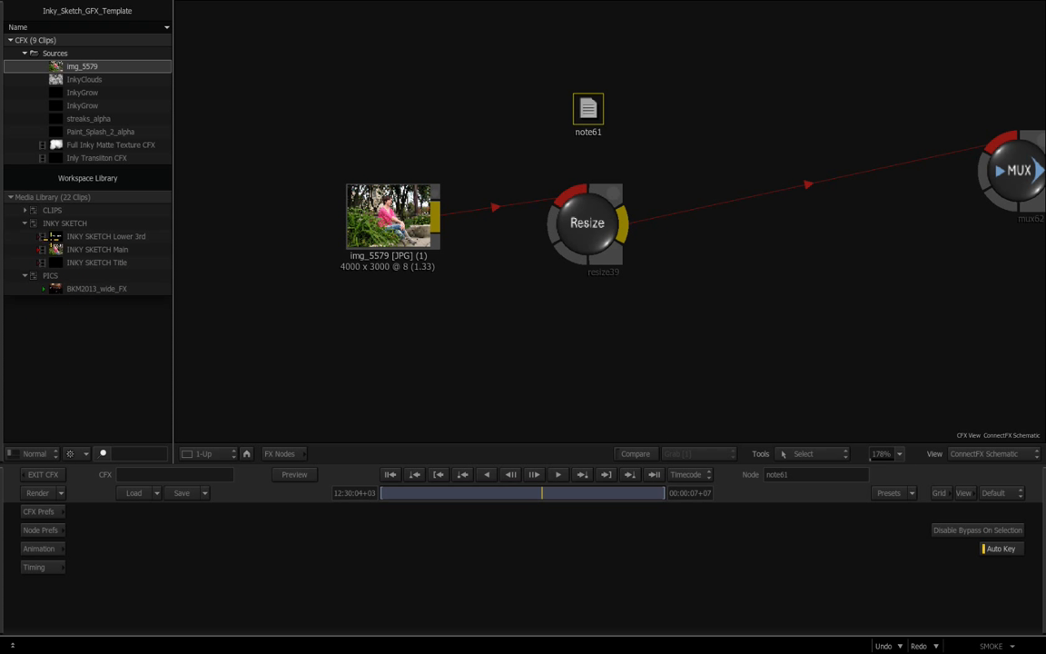
left_click_drag(56, 288, 440, 219)
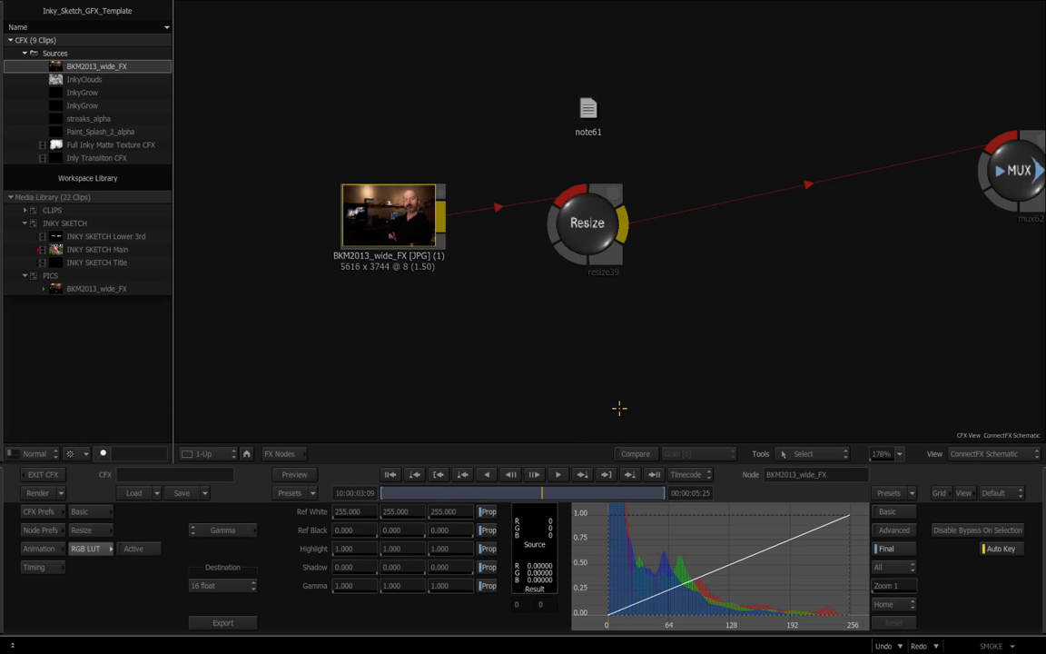
left_click_drag(955, 315, 822, 286)
left_click_drag(803, 195, 546, 166)
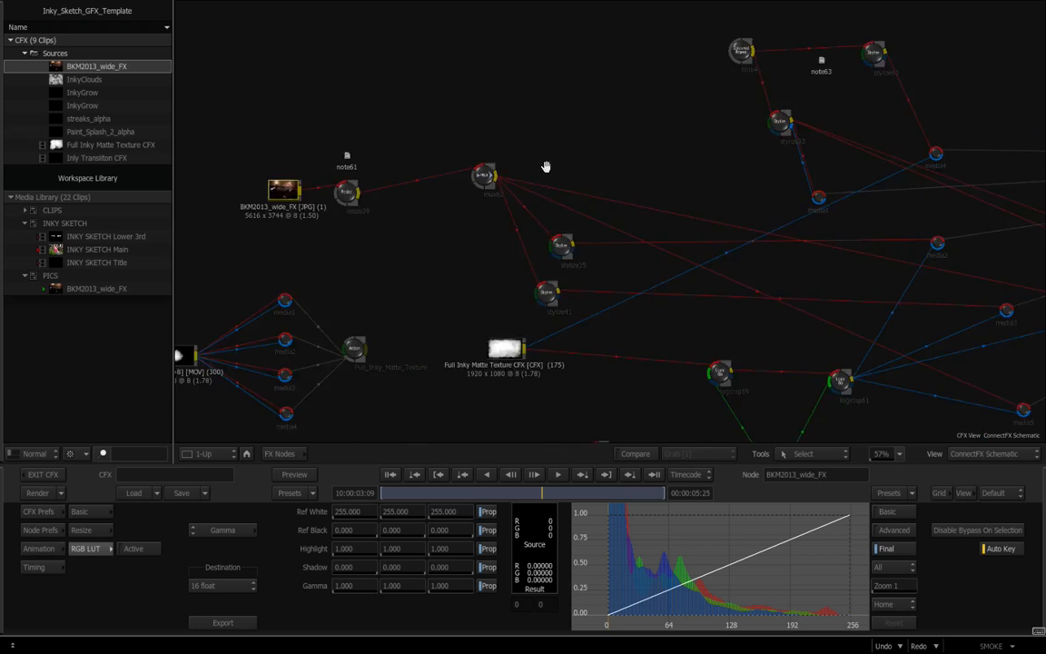
left_click_drag(804, 147, 414, 170)
left_click_drag(740, 137, 240, 163)
left_click(599, 197)
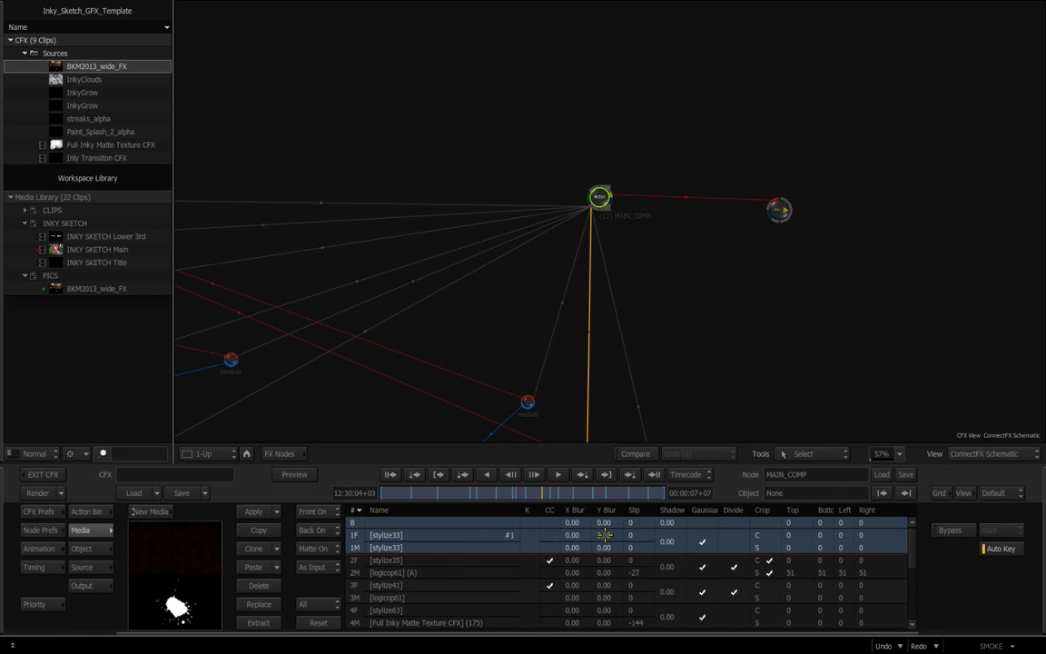
key("F4")
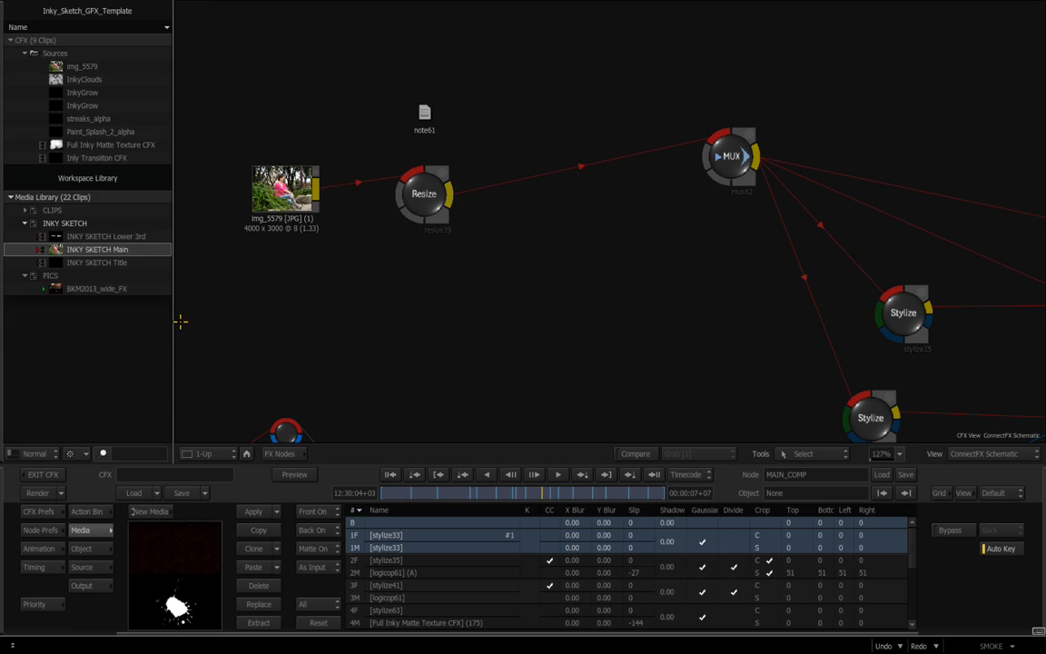
- Hide the media library and switch the workspace to a 2-Up view with the schematic beside the result
mouse_move(2, 299)
left_click_drag(467, 292, 400, 309)
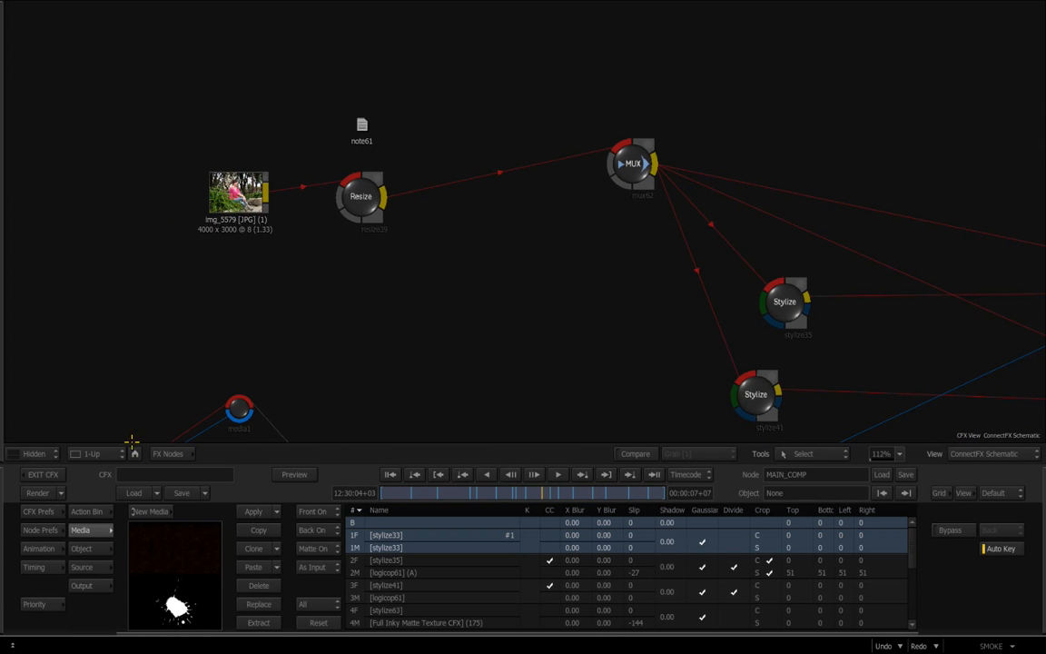
left_click(107, 452)
key("alt+2")
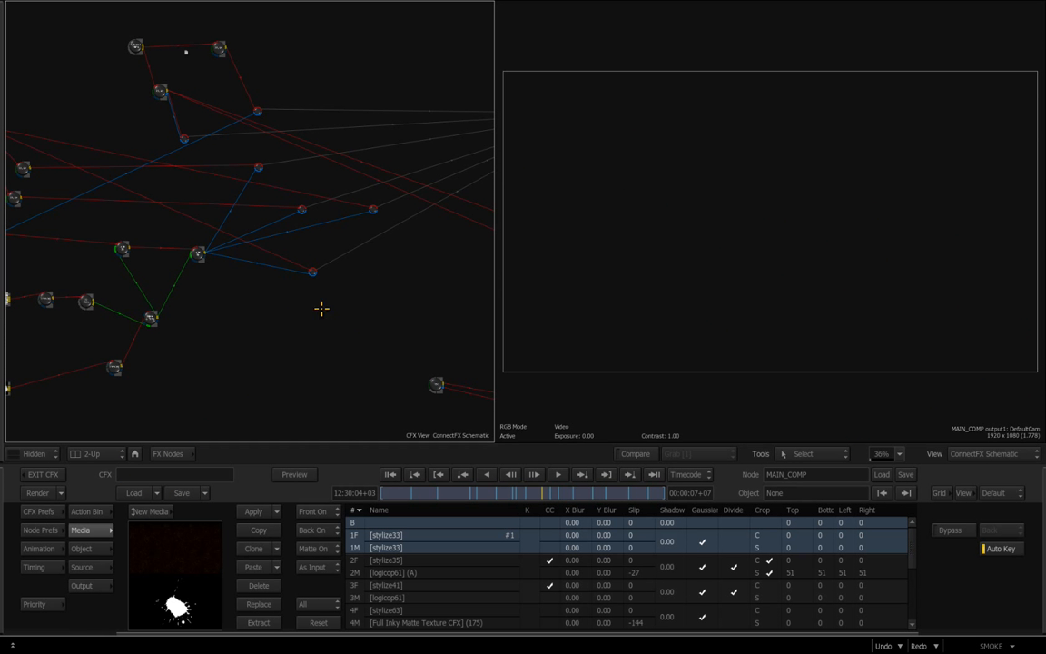
- View the img_5579 source image and the output and settings of the resize39 node
left_click_drag(321, 308, 285, 257)
left_click_drag(134, 155, 273, 208)
left_click_drag(65, 187, 295, 242)
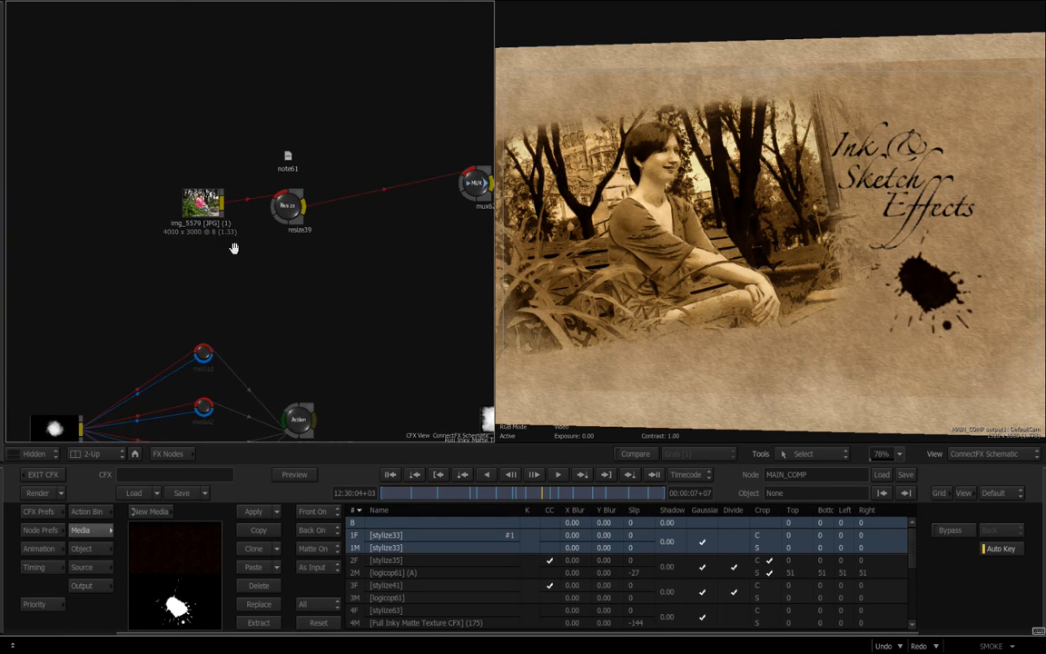
left_click_drag(234, 250, 226, 277)
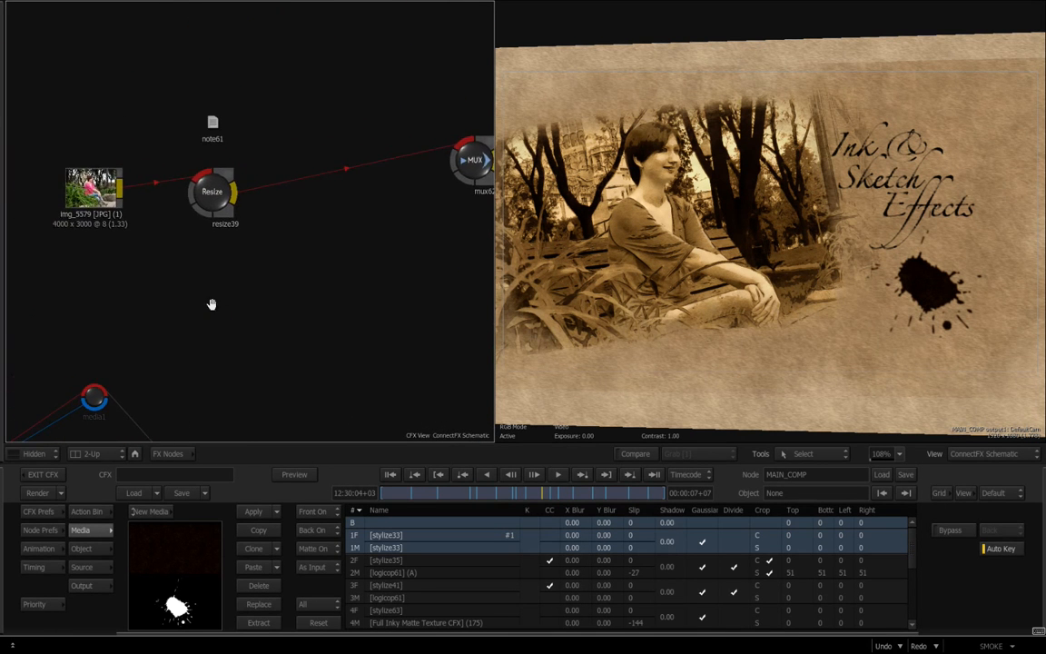
left_click(82, 174)
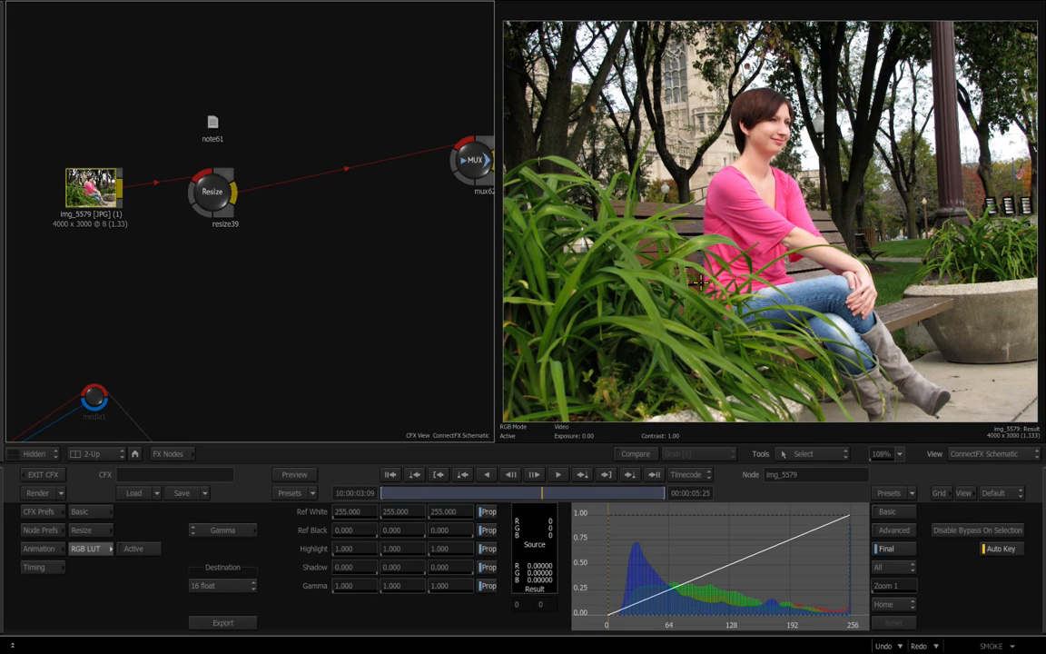
left_click(211, 190)
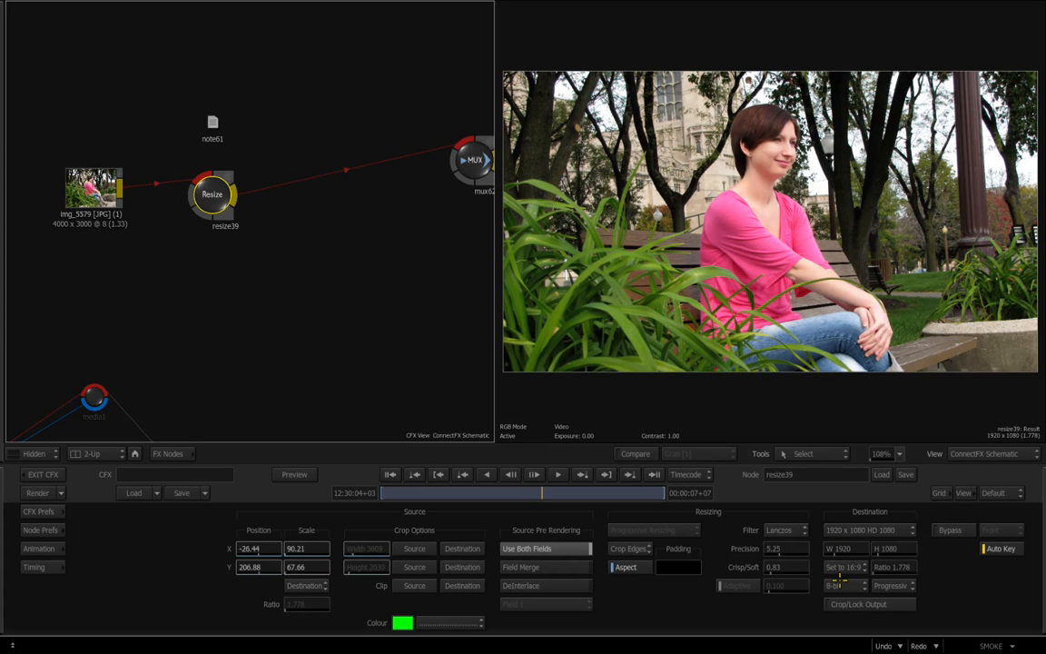
- View the mux62 node's output and follow its connections to the Stylize nodes
left_click_drag(331, 259, 131, 277)
left_click_drag(271, 181, 219, 187)
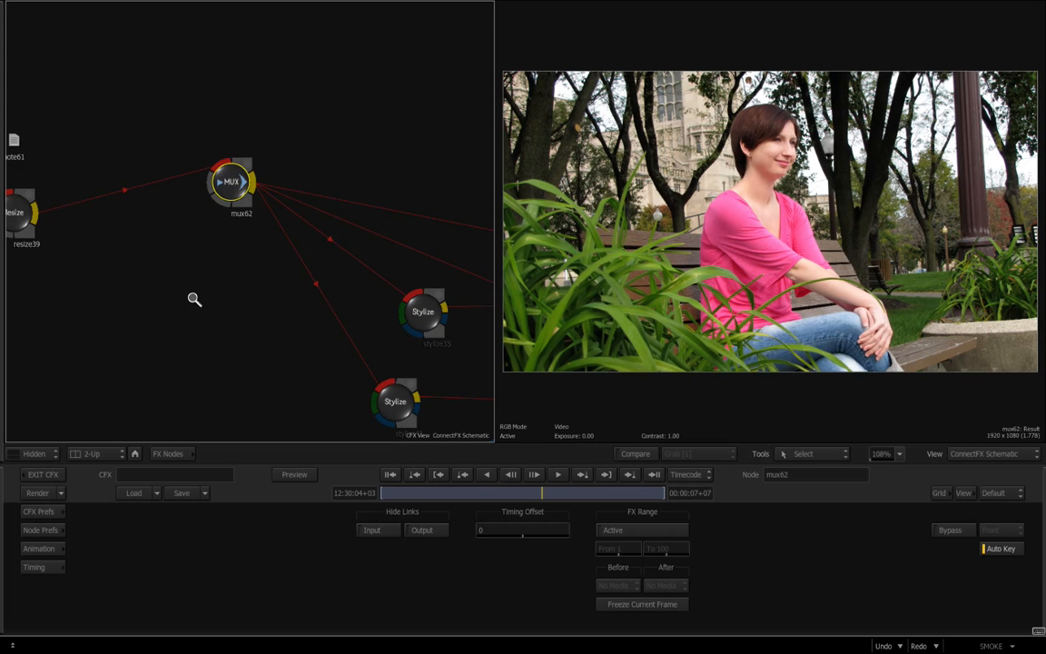
left_click_drag(194, 298, 147, 297)
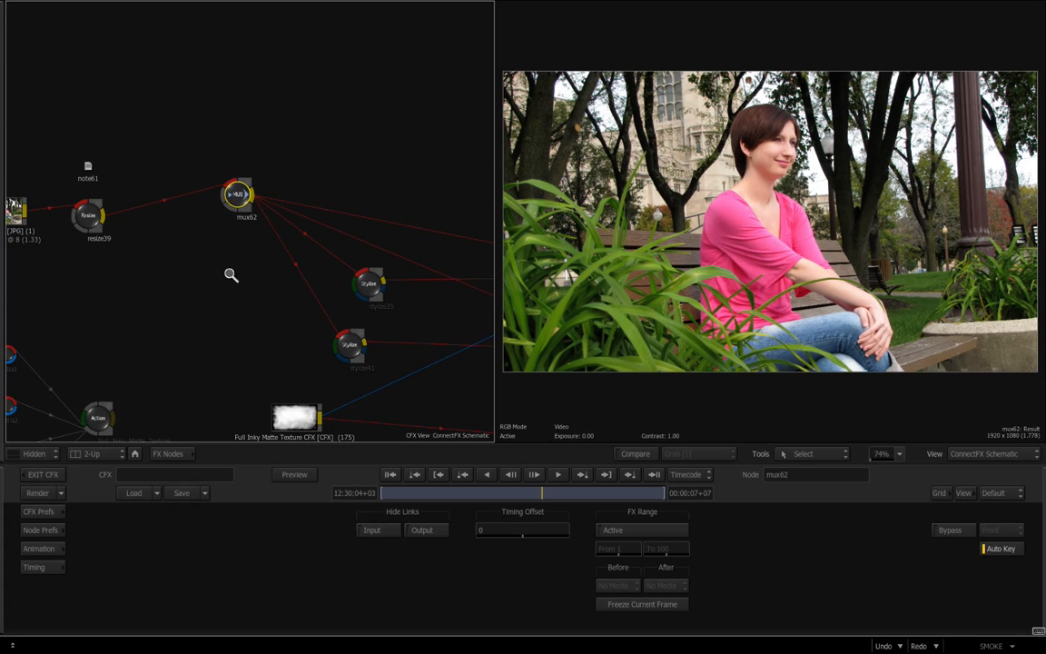
left_click_drag(231, 276, 90, 267)
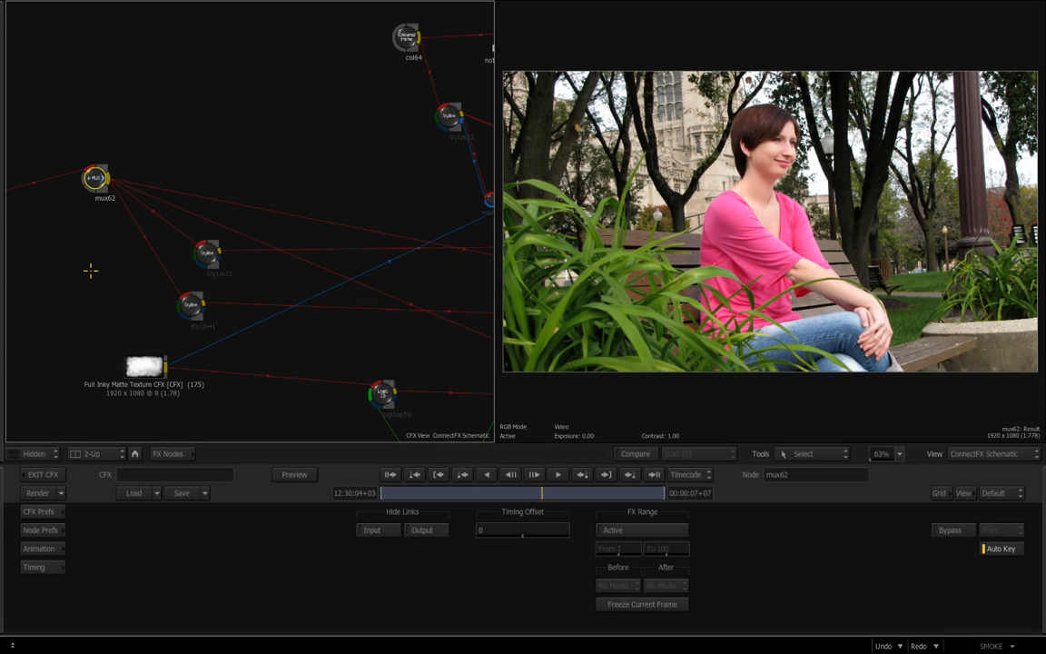
left_click_drag(84, 264, 322, 249)
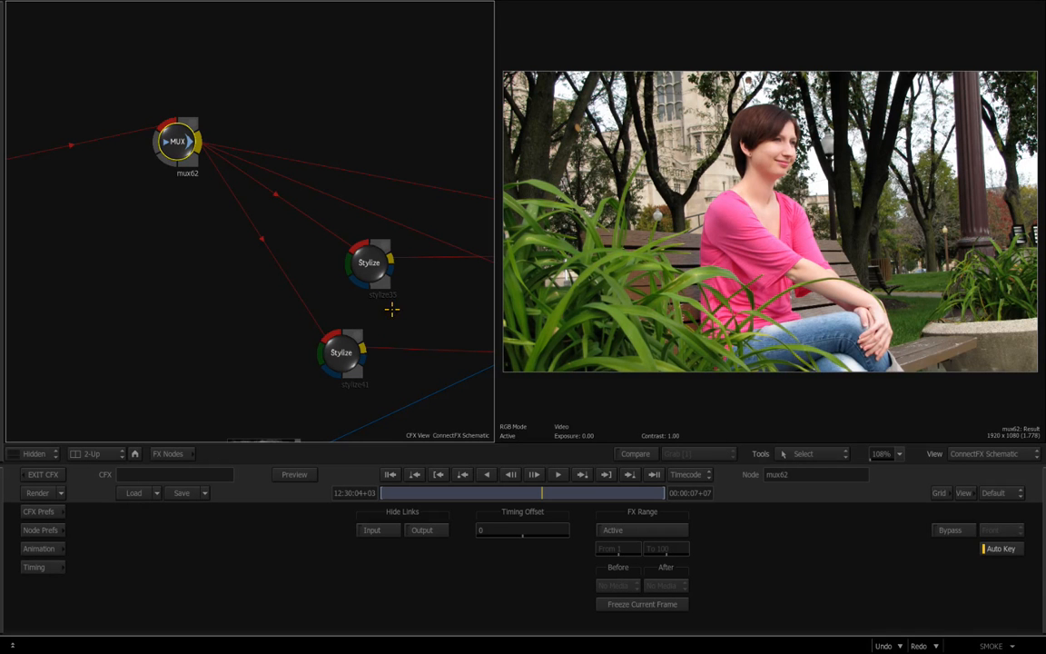
- Show the stylize35 node's result and open its list of Stylize presets
left_click_drag(416, 306, 337, 280)
left_click(272, 227)
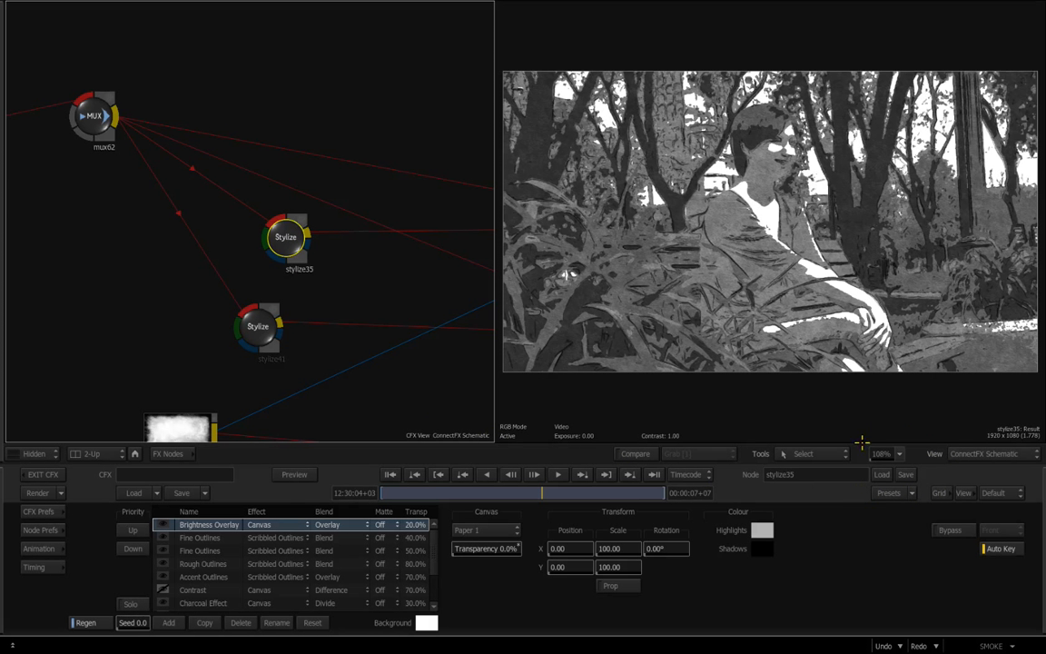
left_click(912, 493)
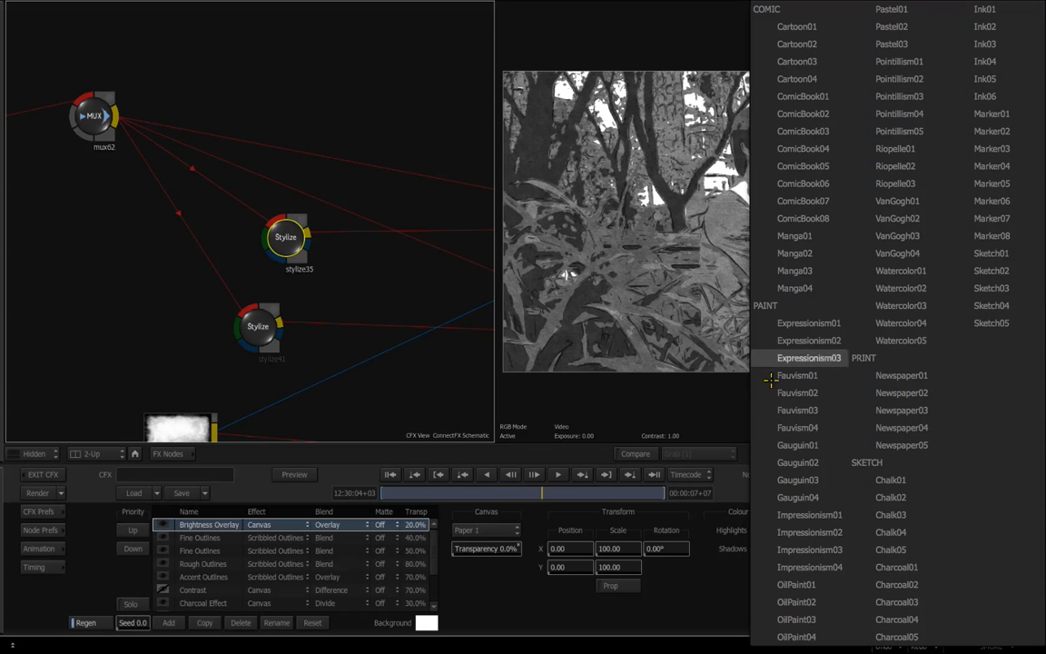
- Enable the Paper Colour layer of stylize35 to preview its tint, and disable it again
left_click(799, 358)
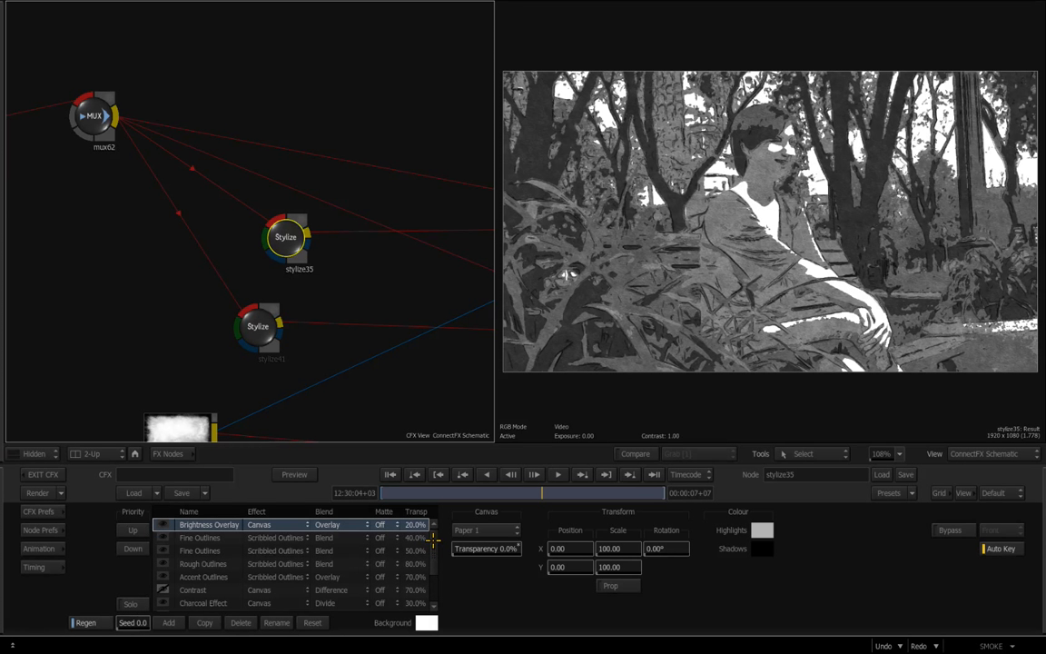
scroll(433, 539, "down", 4)
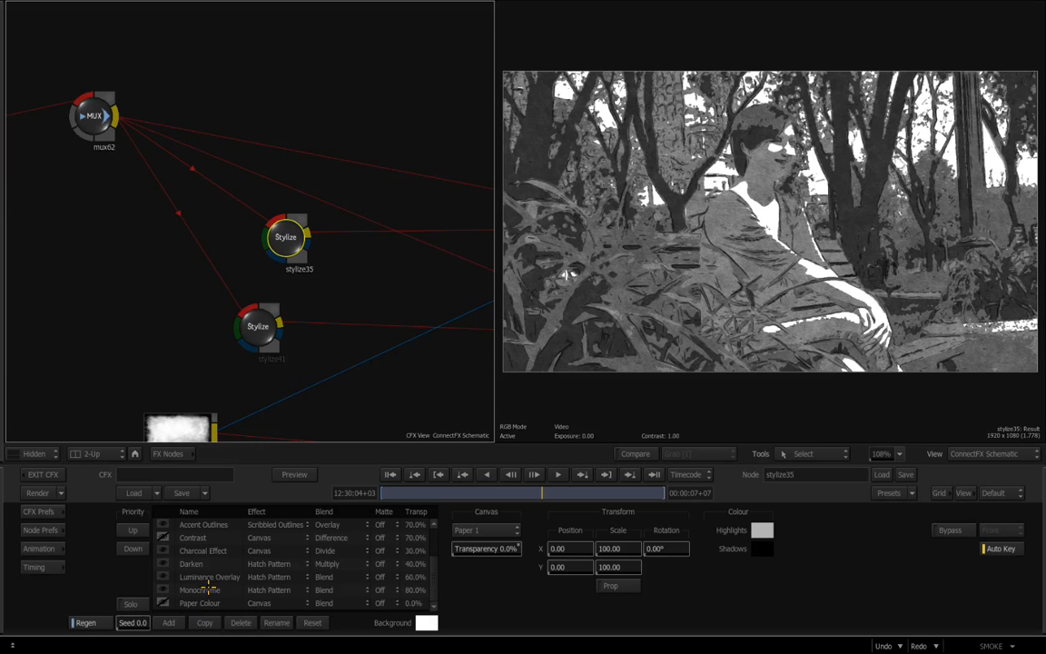
left_click(161, 603)
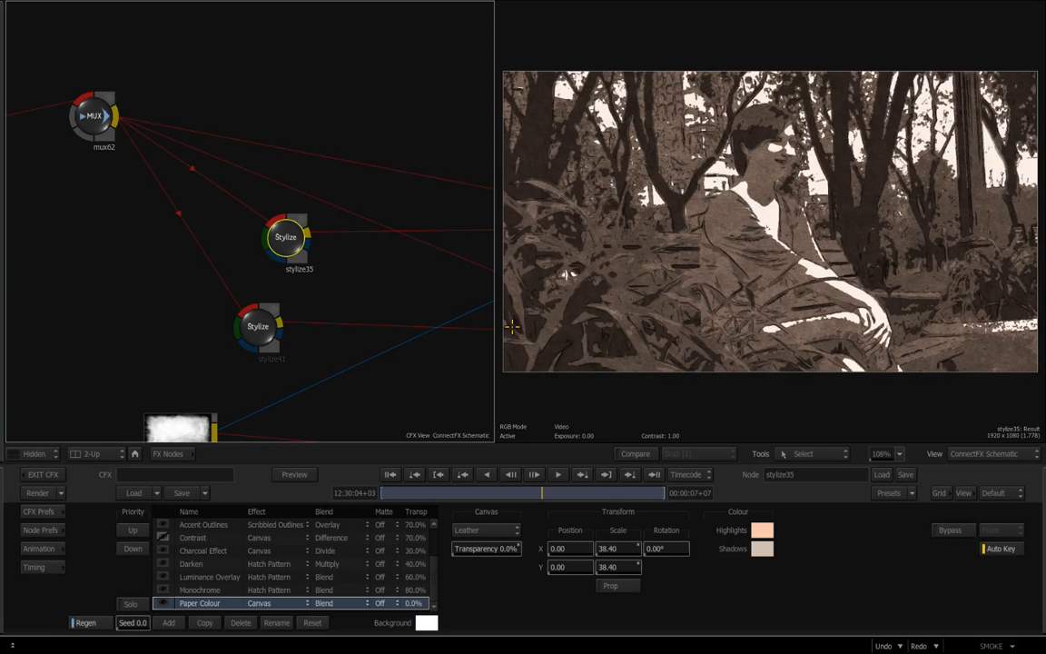
left_click(161, 602)
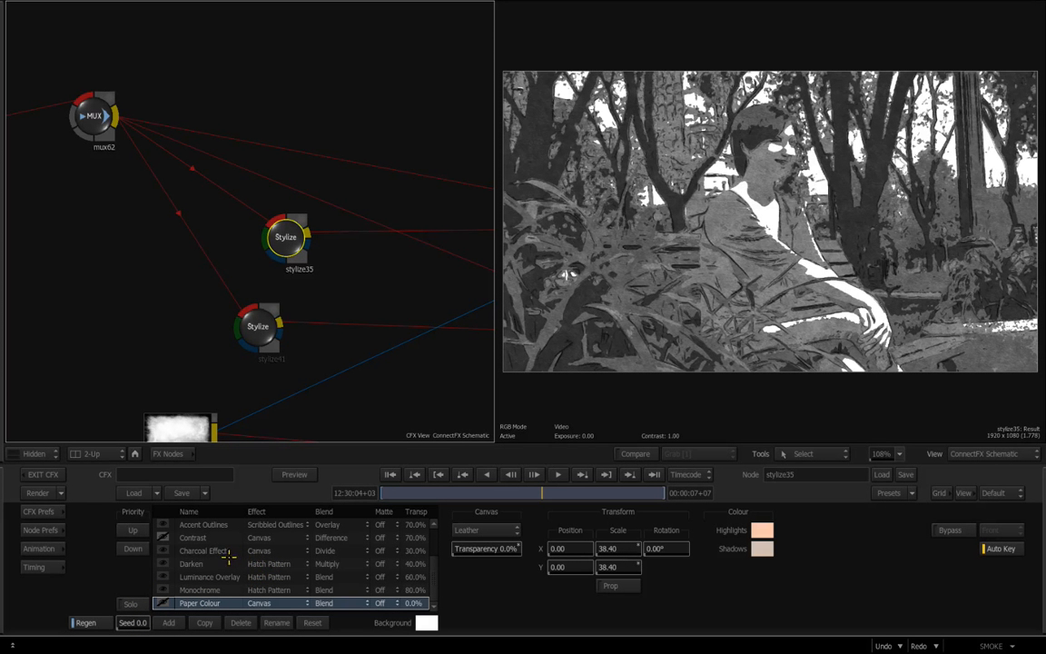
- Inspect the Monochrome and Luminance Overlay layers of stylize35, toggling Luminance Overlay off and on to compare the result
left_click(206, 589)
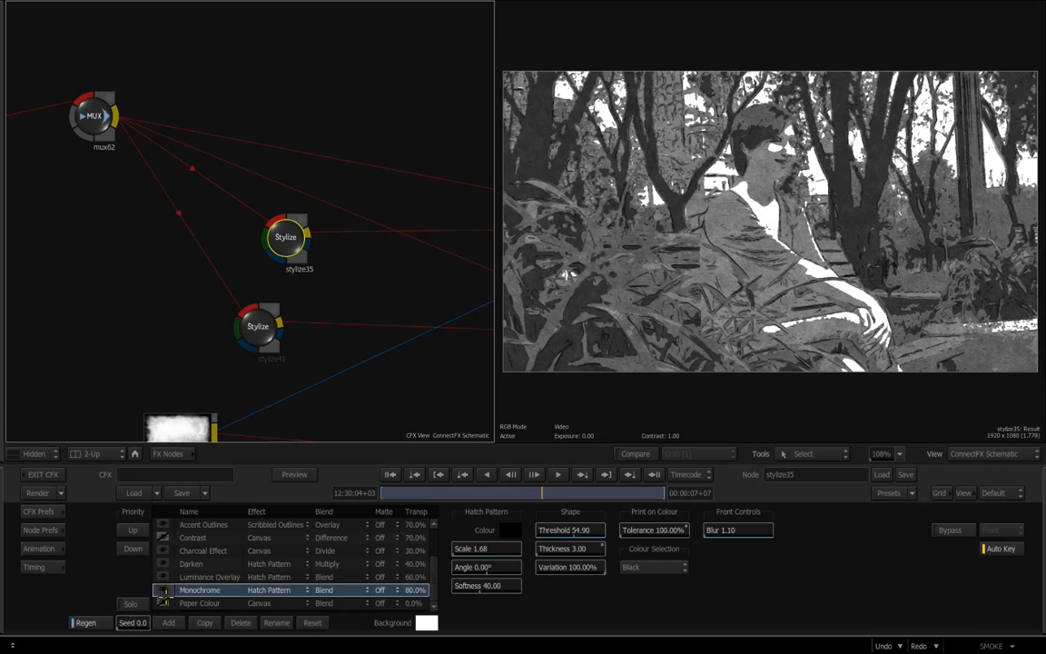
left_click(193, 577)
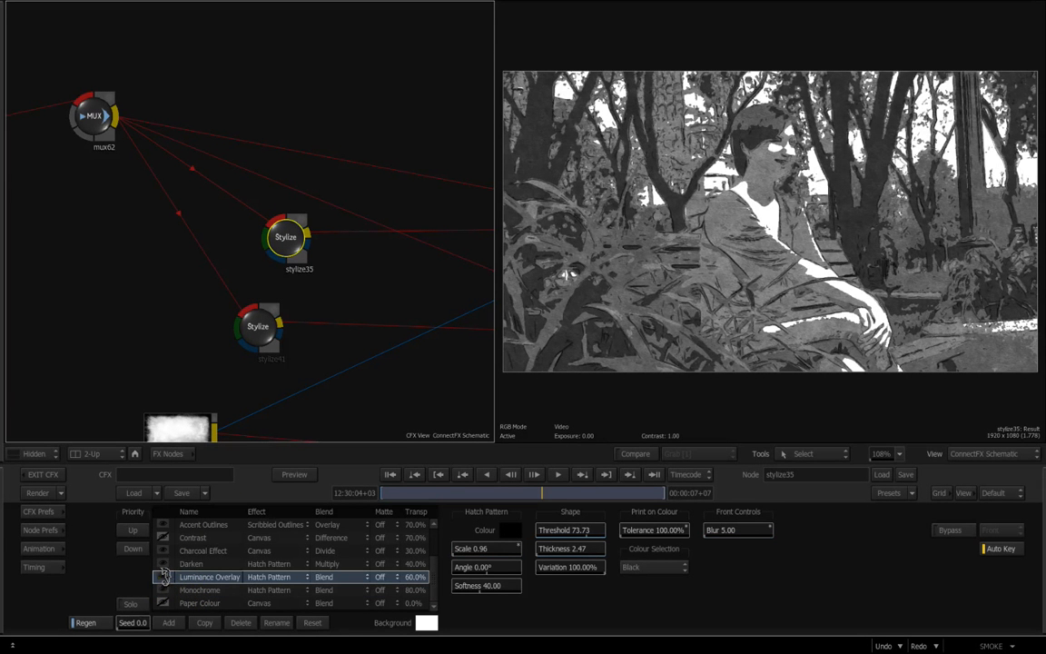
left_click(164, 577)
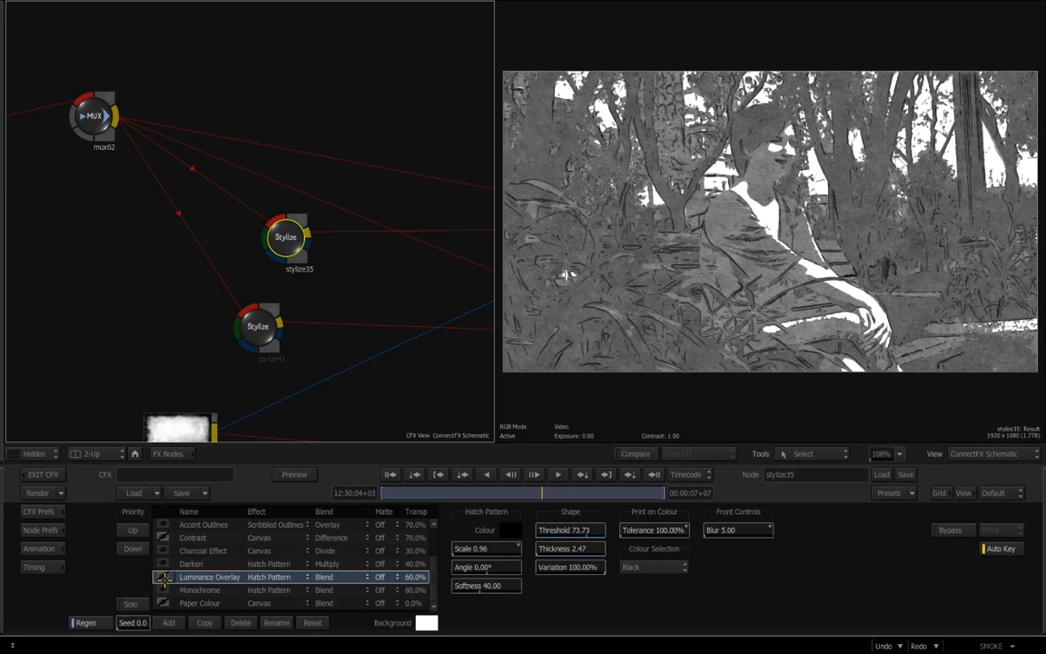
left_click(164, 577)
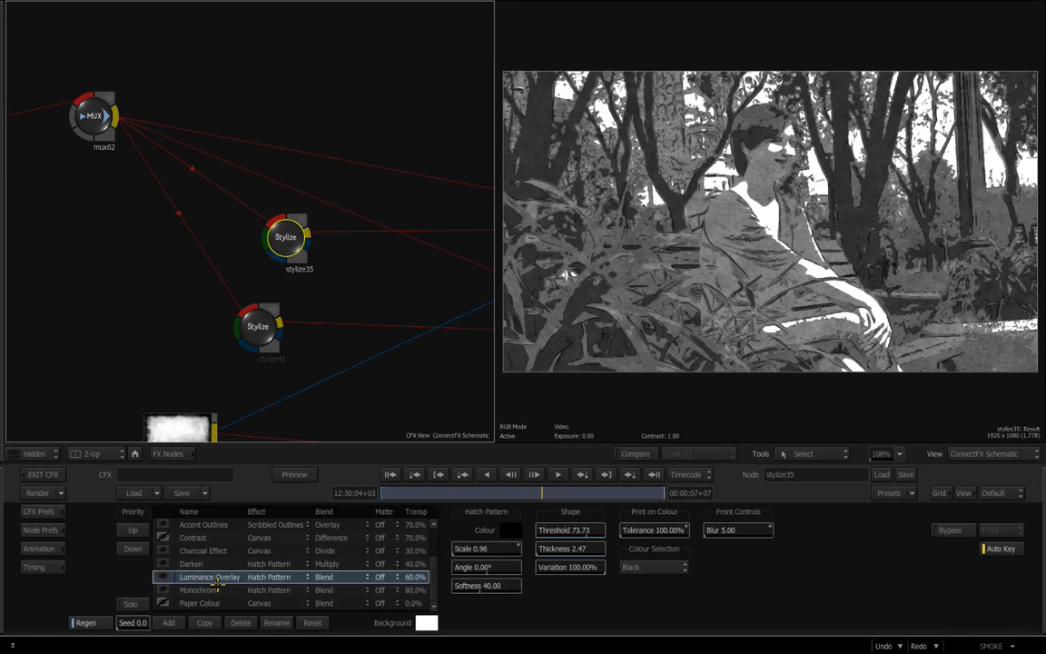
left_click(165, 578)
left_click(165, 578)
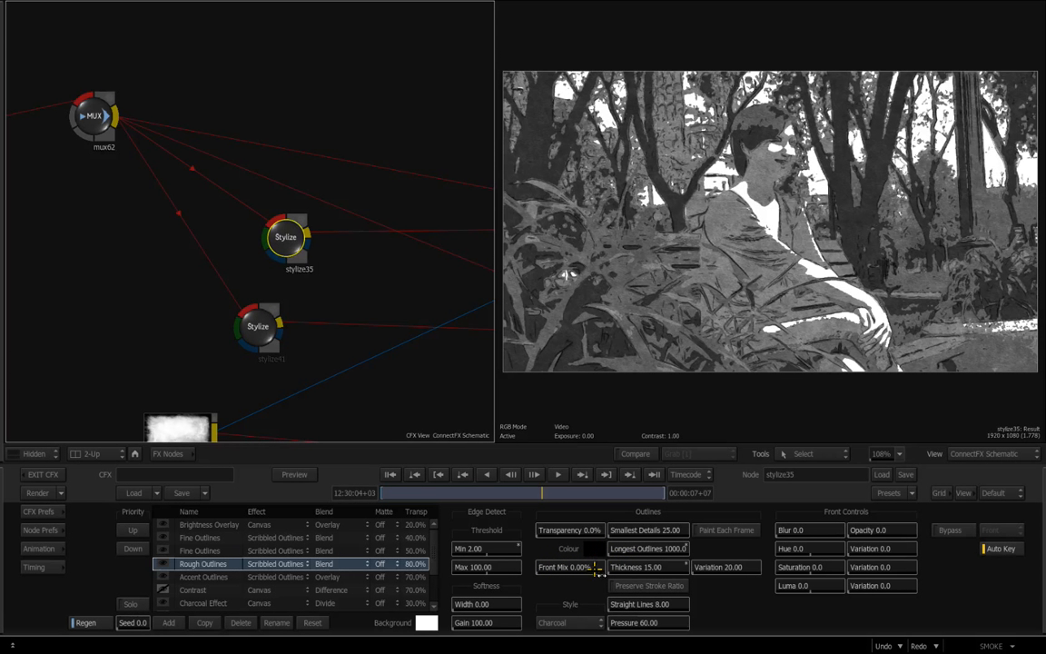
- Try the Rough Outlines layer with Min threshold 1.67, Smallest Details 39.70 and Thickness 84.60, and undo these changes
mouse_move(475, 549)
left_mouse_down()
mouse_move(570, 566)
mouse_move(426, 493)
mouse_move(386, 493)
mouse_move(483, 560)
left_mouse_up()
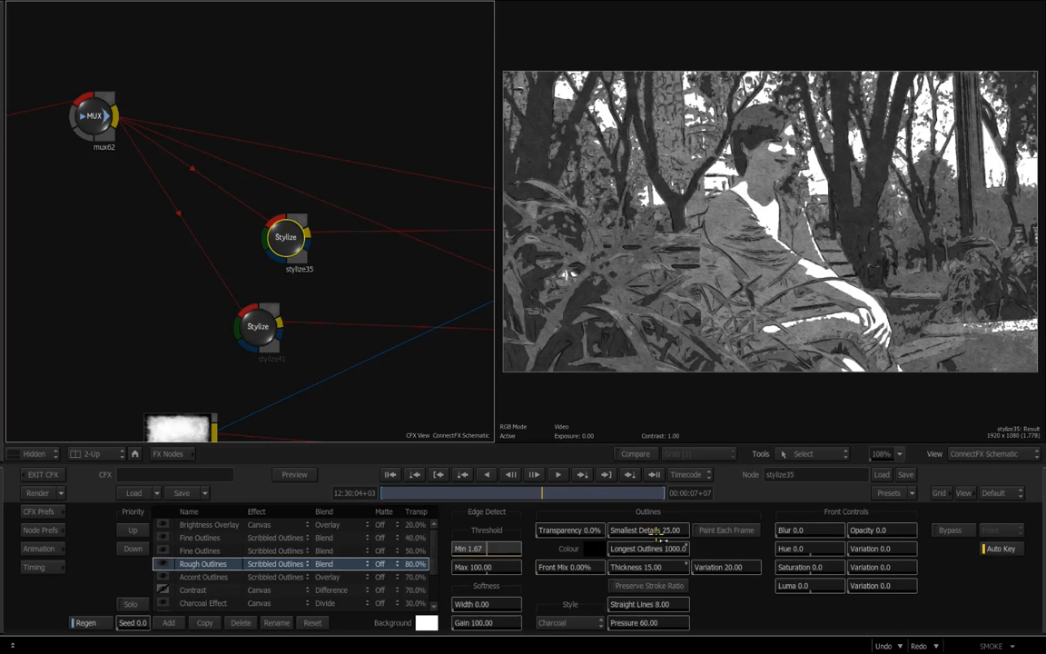
left_click_drag(647, 532, 574, 548)
left_click_drag(630, 567, 609, 569)
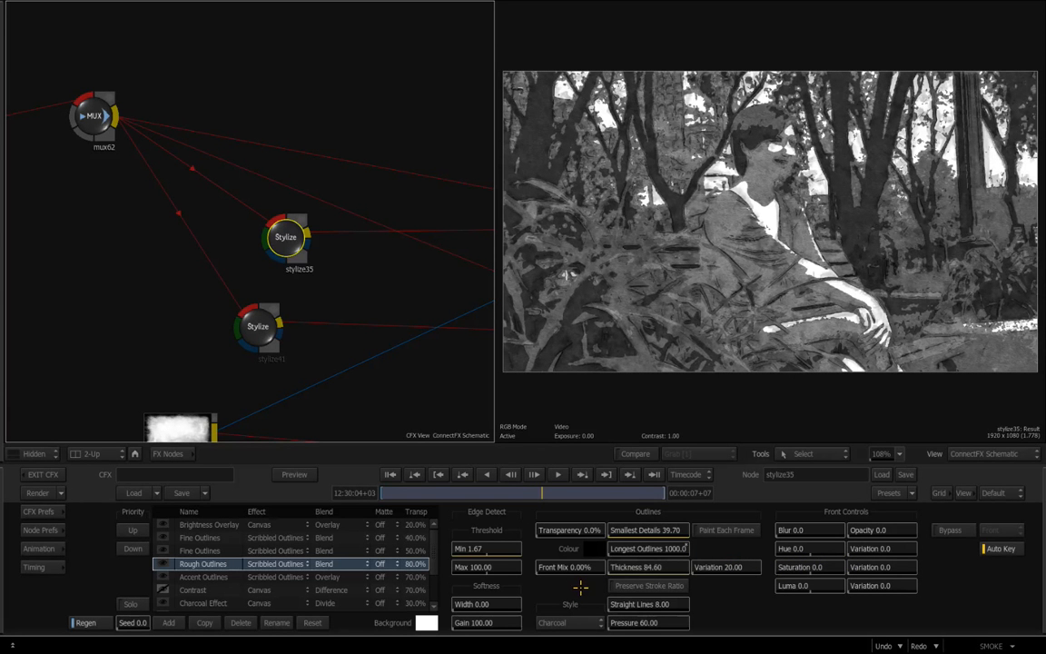
left_click(883, 643)
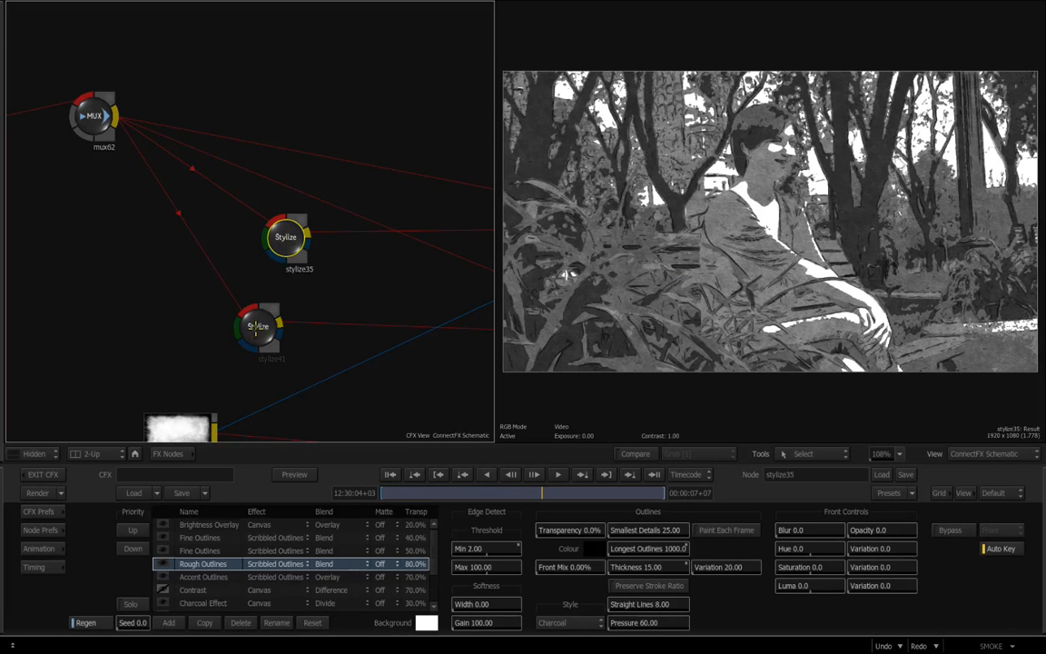
- View the stylize41 node's result and survey the node tree as far as the InkyGrow source clip below img_5579
left_click_drag(257, 329, 246, 318)
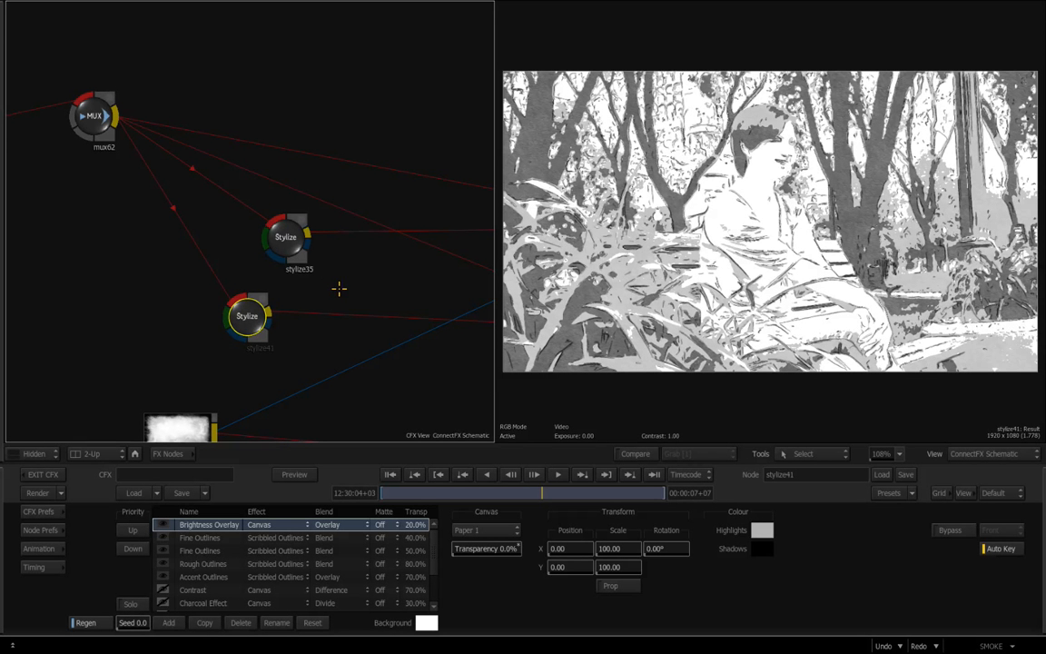
left_click_drag(383, 281, 218, 289)
left_click_drag(183, 287, 180, 285)
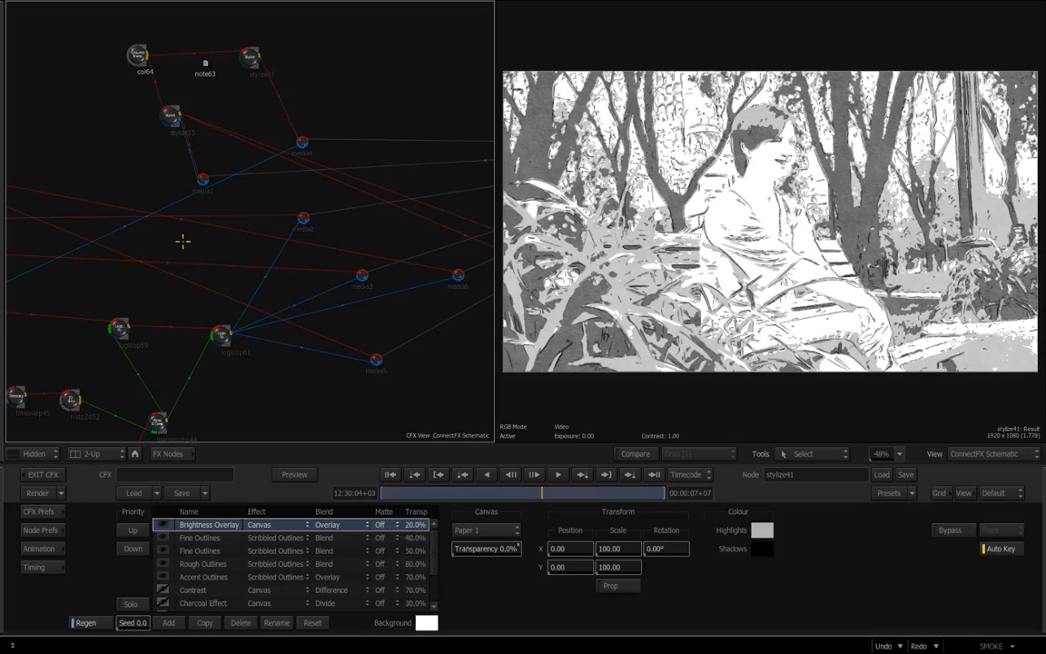
left_click_drag(171, 240, 266, 253)
left_click_drag(145, 254, 390, 252)
left_click_drag(184, 256, 360, 252)
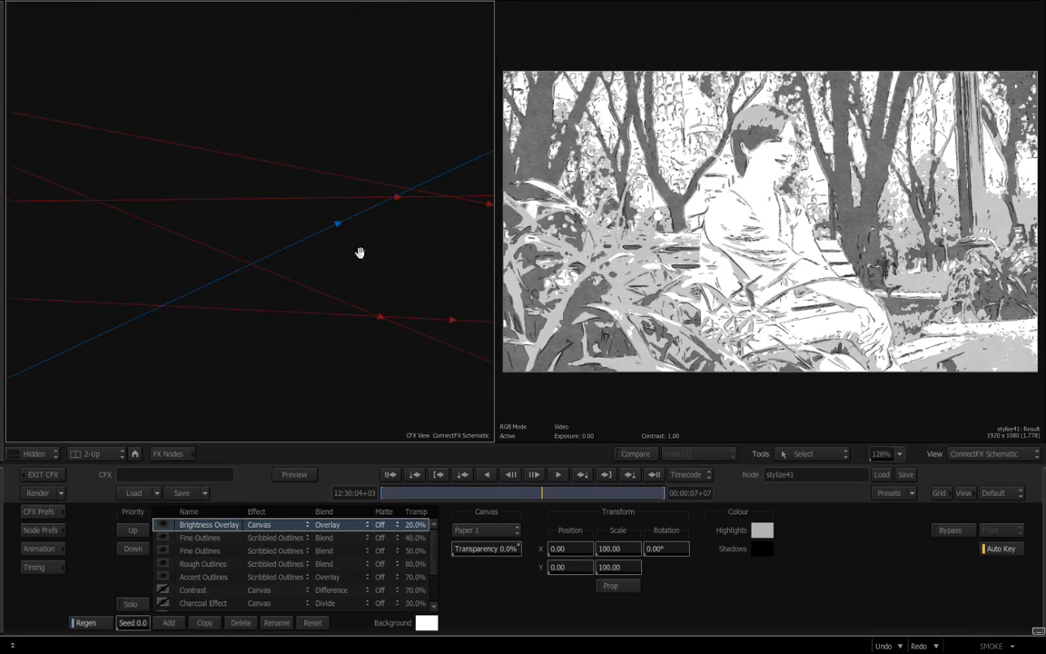
left_click_drag(212, 257, 548, 239)
left_click_drag(141, 227, 341, 212)
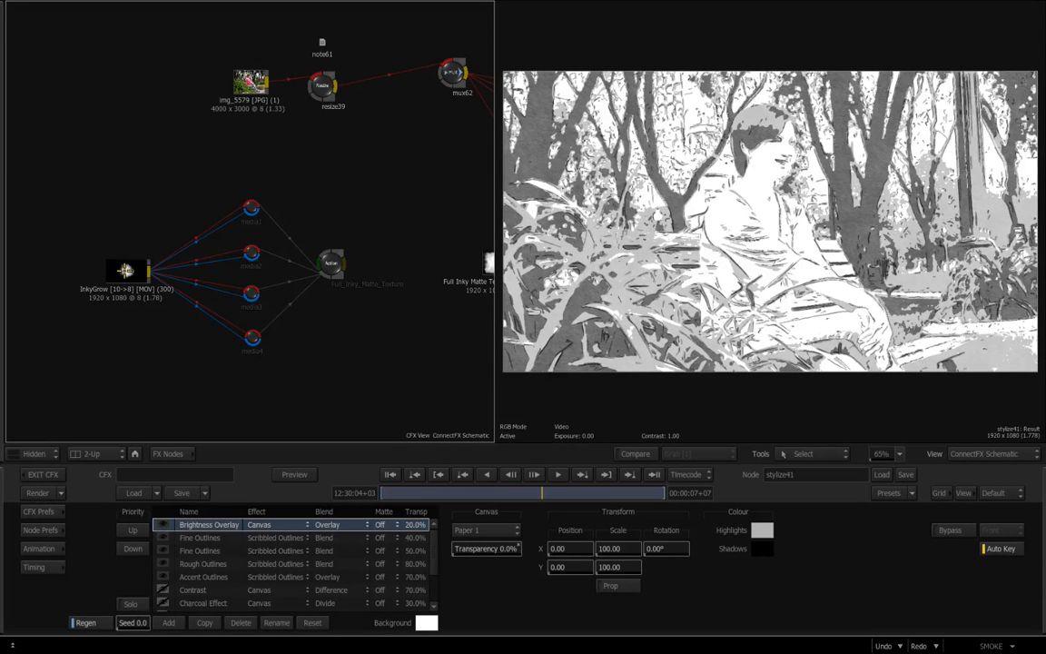
- Preview the InkyGrow clip and the Full_Inky_Matte_Texture Action composite by scrubbing through time and back to the first frame
left_click(118, 265)
mouse_move(395, 495)
left_mouse_down()
mouse_move(661, 493)
mouse_move(690, 505)
left_mouse_up()
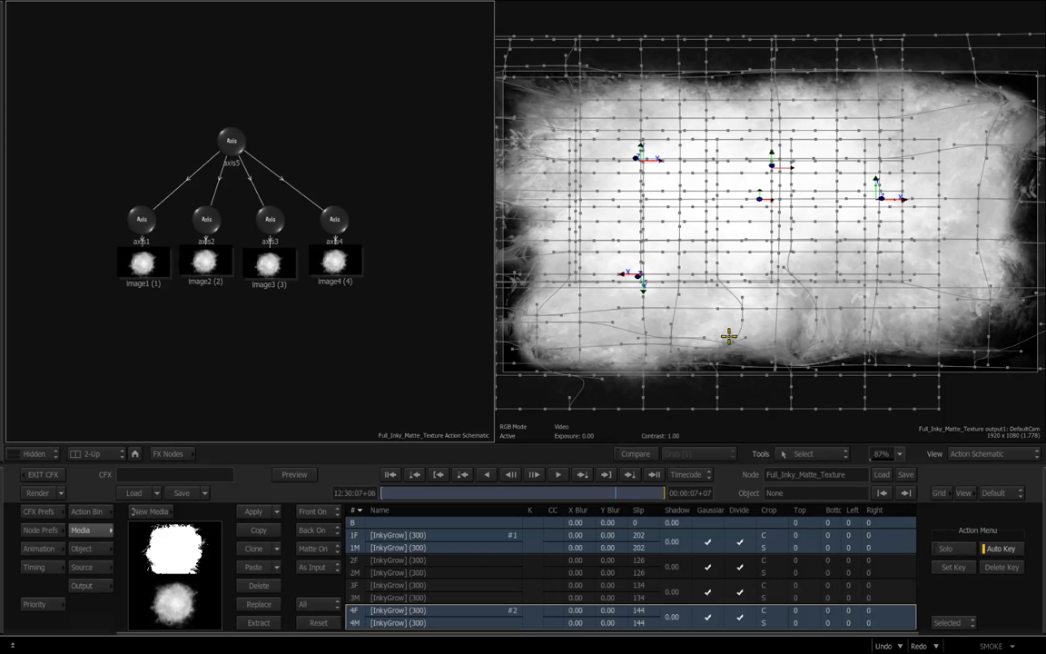
mouse_move(655, 493)
left_mouse_down()
mouse_move(583, 477)
mouse_move(318, 478)
left_mouse_up()
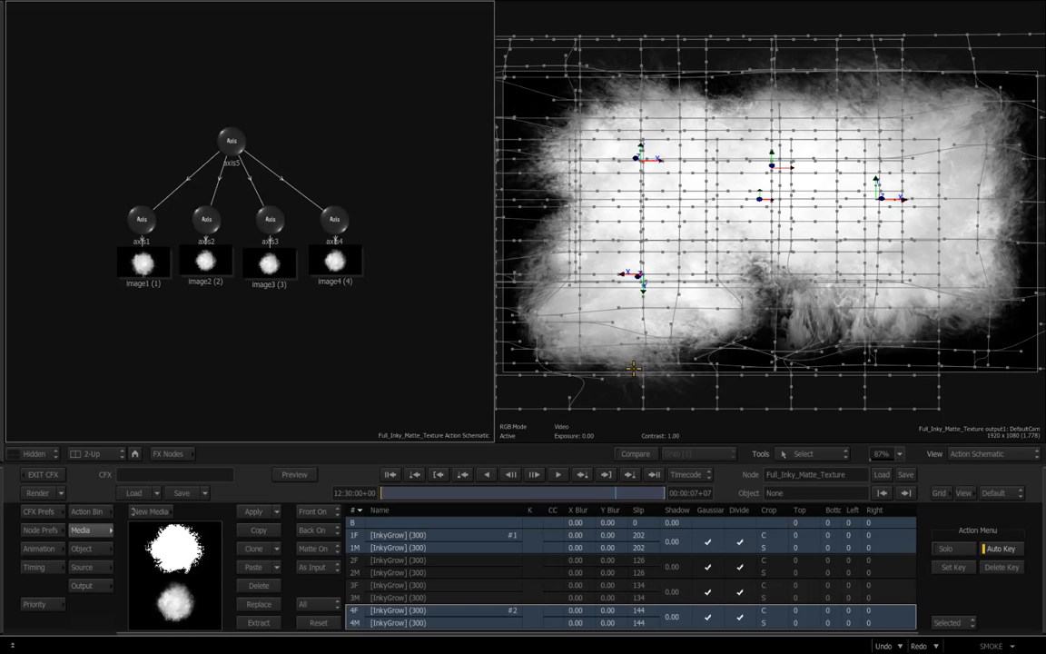
- Select the image3 surface in the Full_Inky_Matte_Texture Action and deform its mesh by moving one lower vertex sideways and slightly up
left_click(144, 266)
double_click(207, 261)
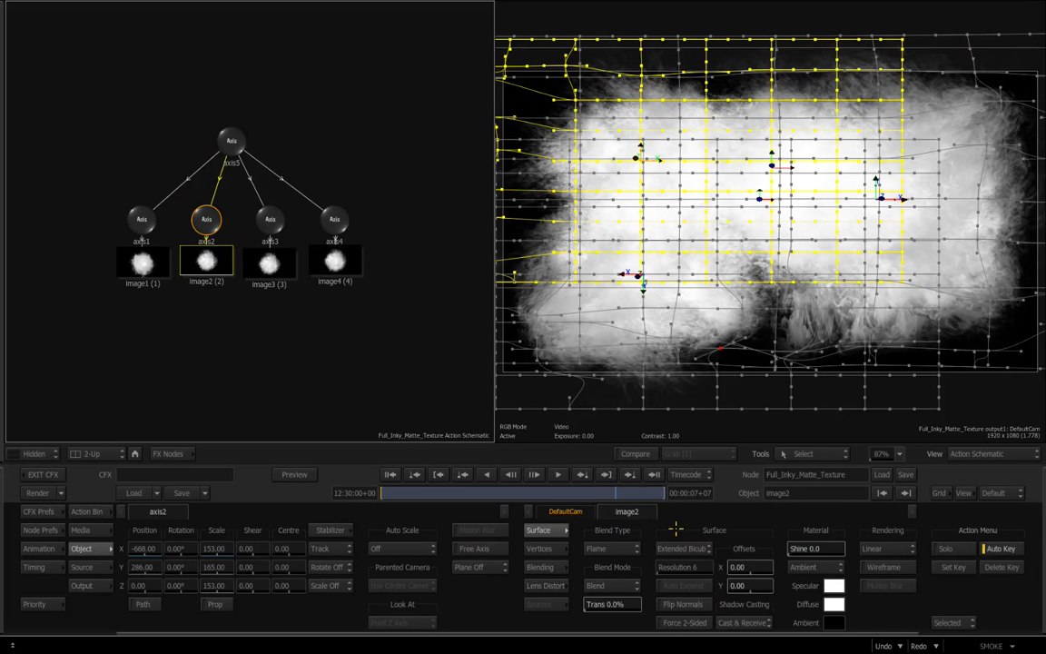
left_click(263, 261)
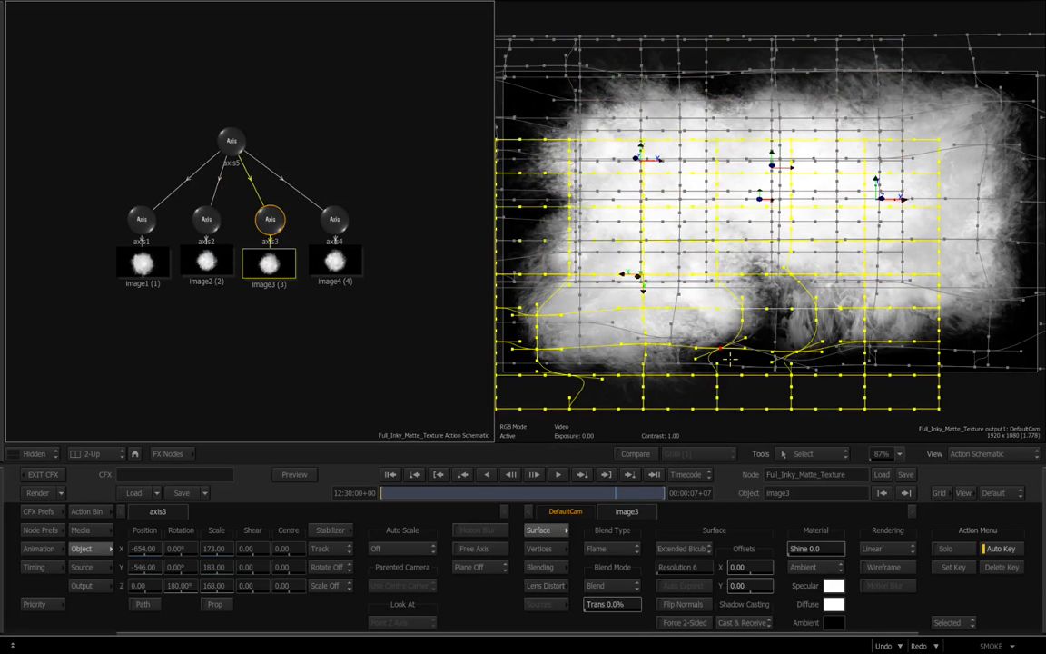
left_click_drag(721, 346, 883, 315)
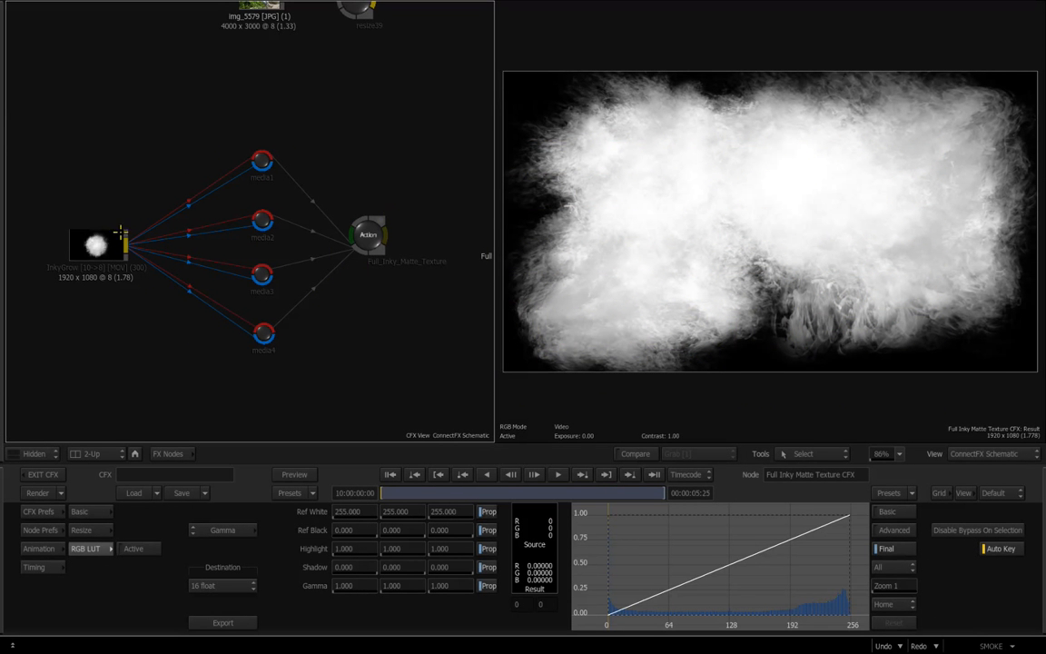
- Create a CFX clip from the Full_Inky_Matte_Texture Action node and place it beneath the Full Inky Matte Texture CFX clip
right_click(368, 234)
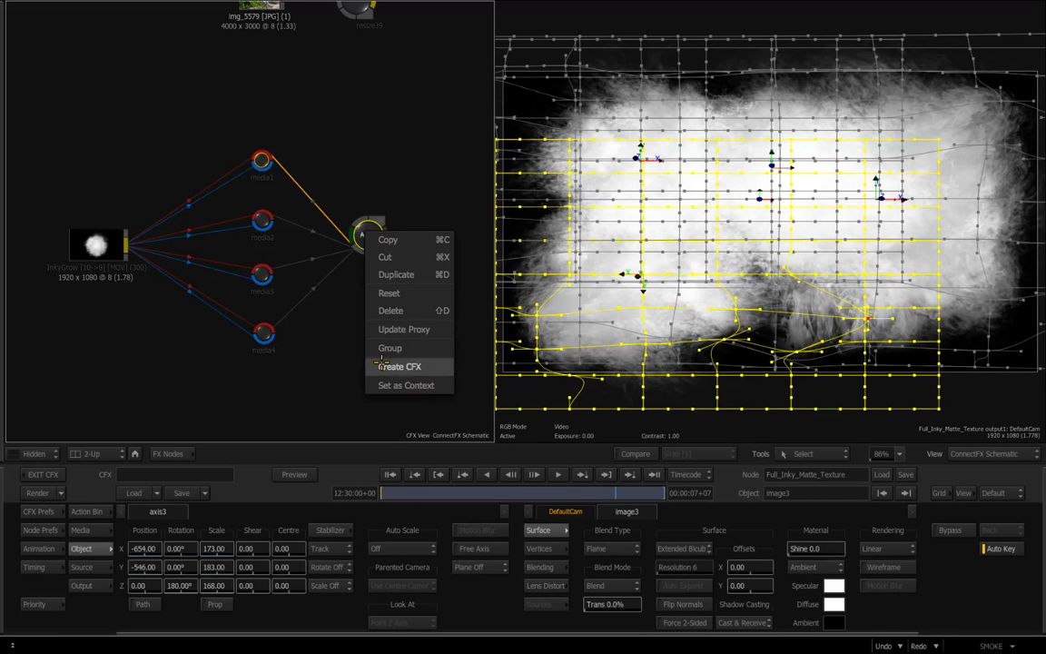
left_click(392, 303)
left_click_drag(393, 304, 444, 294)
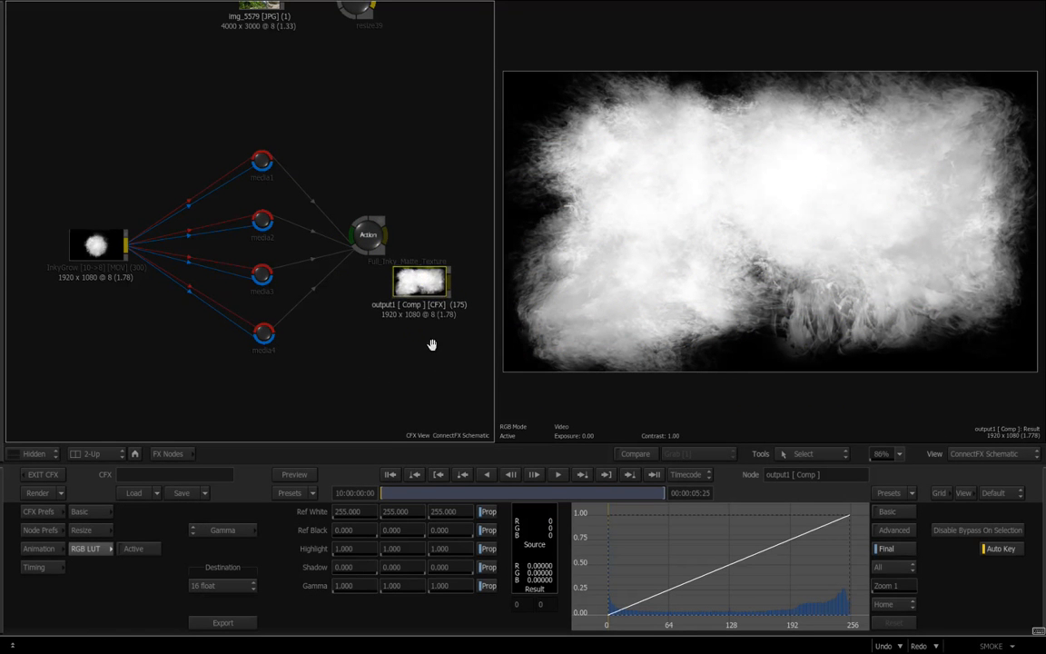
left_click_drag(432, 345, 211, 365)
left_click_drag(200, 319, 320, 327)
left_click_drag(324, 268, 312, 262)
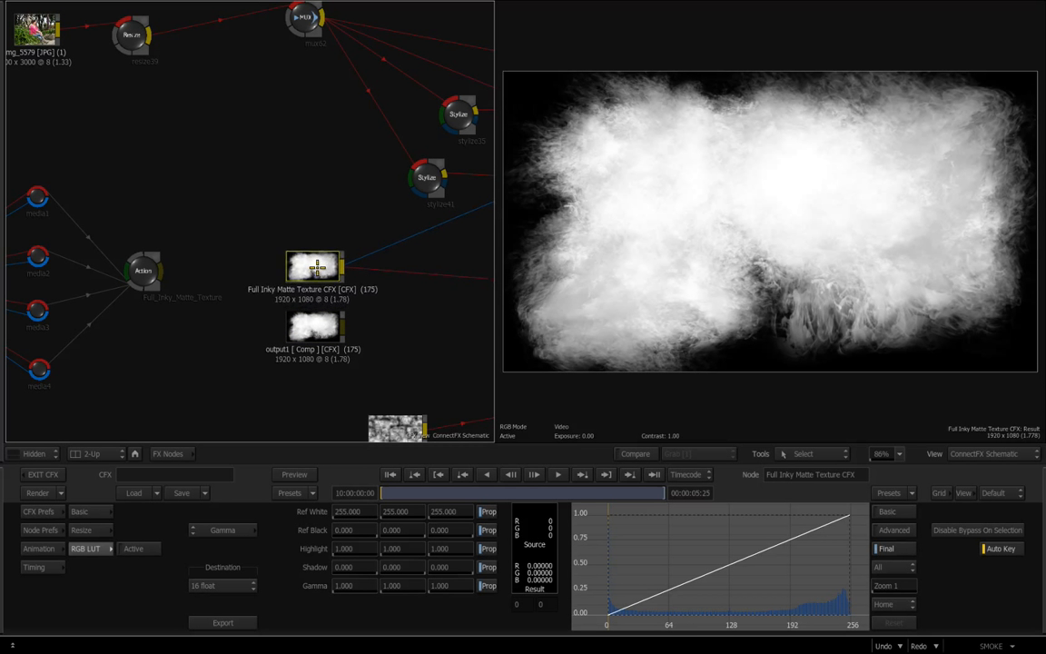
- Render the Full Inky Matte Texture CFX clip
right_click(310, 264)
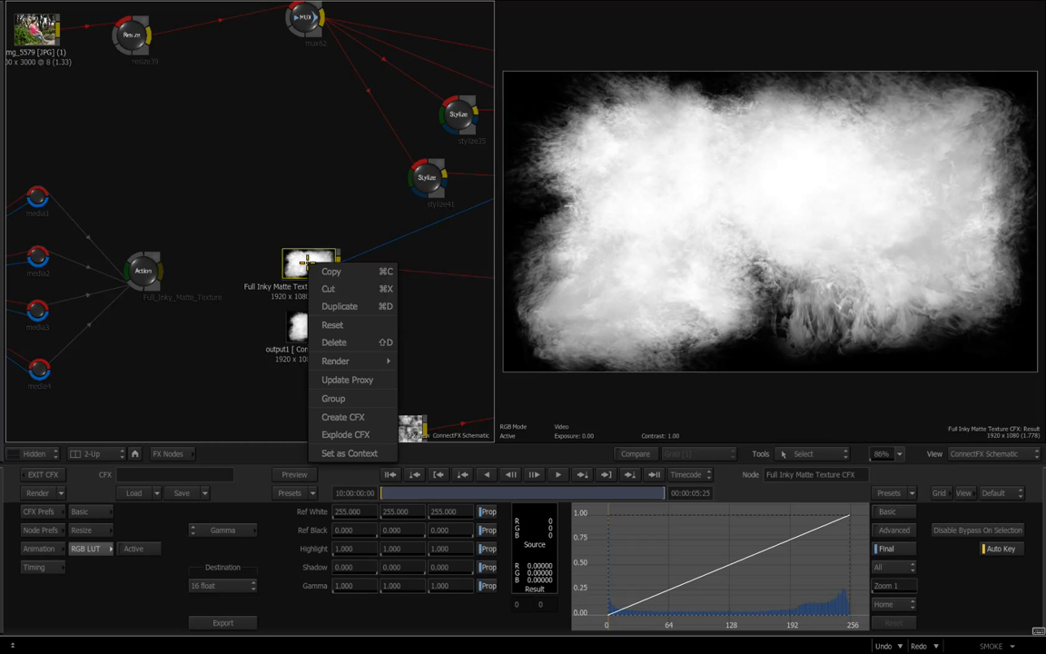
mouse_move(345, 360)
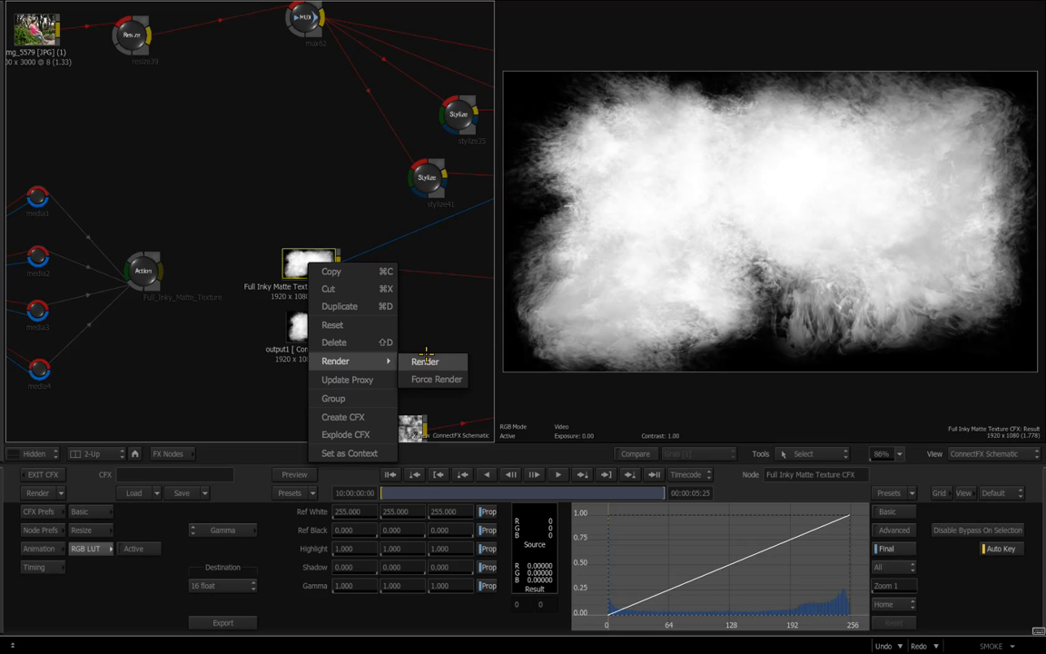
left_click(427, 360)
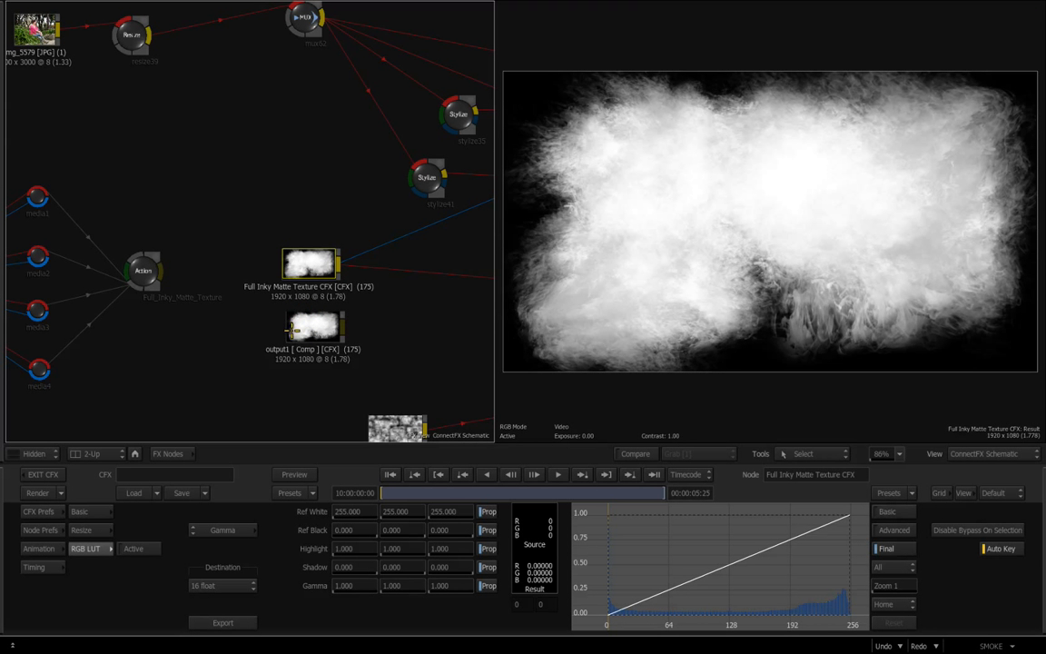
- Delete the output1 [ Comp ] CFX clip from the schematic
left_click_drag(304, 325, 308, 330)
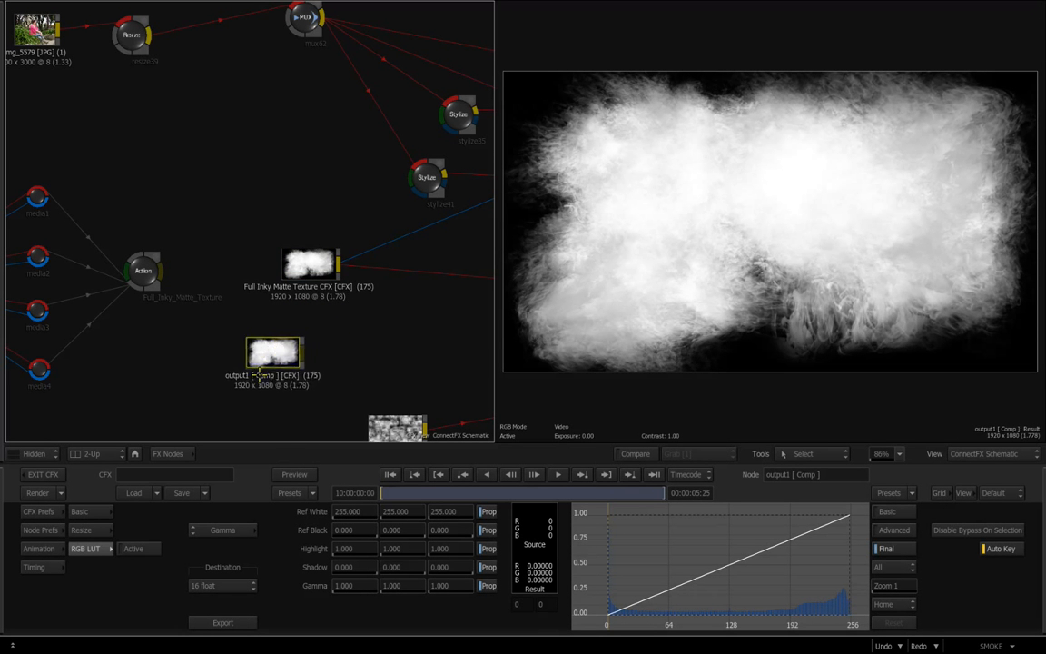
key("Delete")
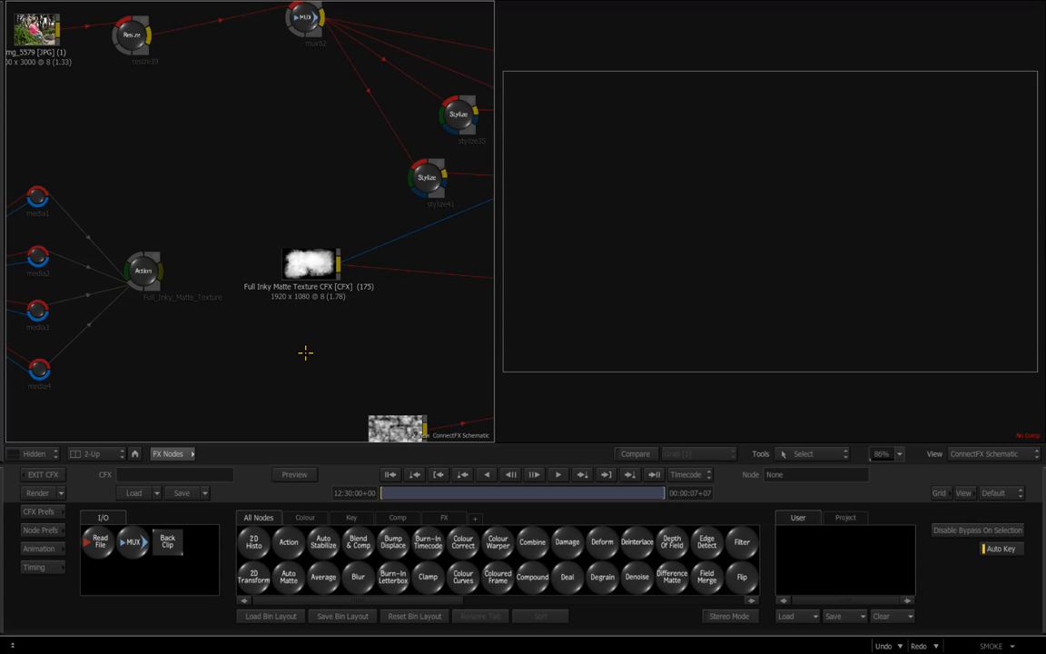
- View the InkyGrow source feeding the Inly_Transiiton Action node and scrub through the Action's ink transition
key("ctrl+space")
left_click_drag(355, 350, 279, 336)
key("space")
left_click_drag(218, 401, 362, 234)
key("space")
key("ctrl+space")
key("space")
left_click_drag(99, 376, 122, 370)
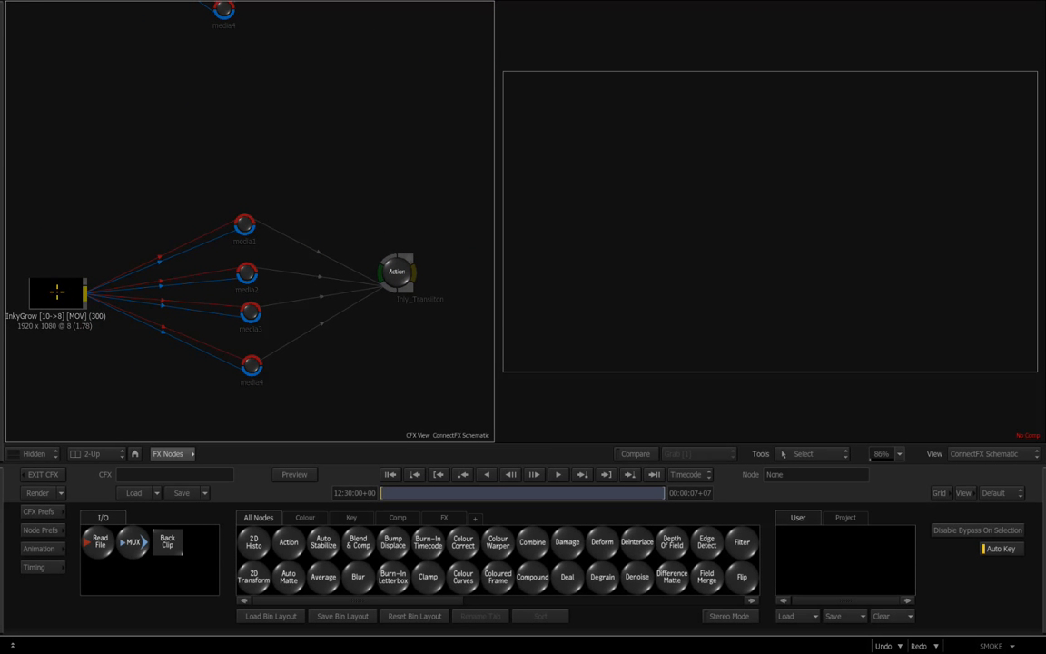
left_click_drag(57, 291, 64, 295)
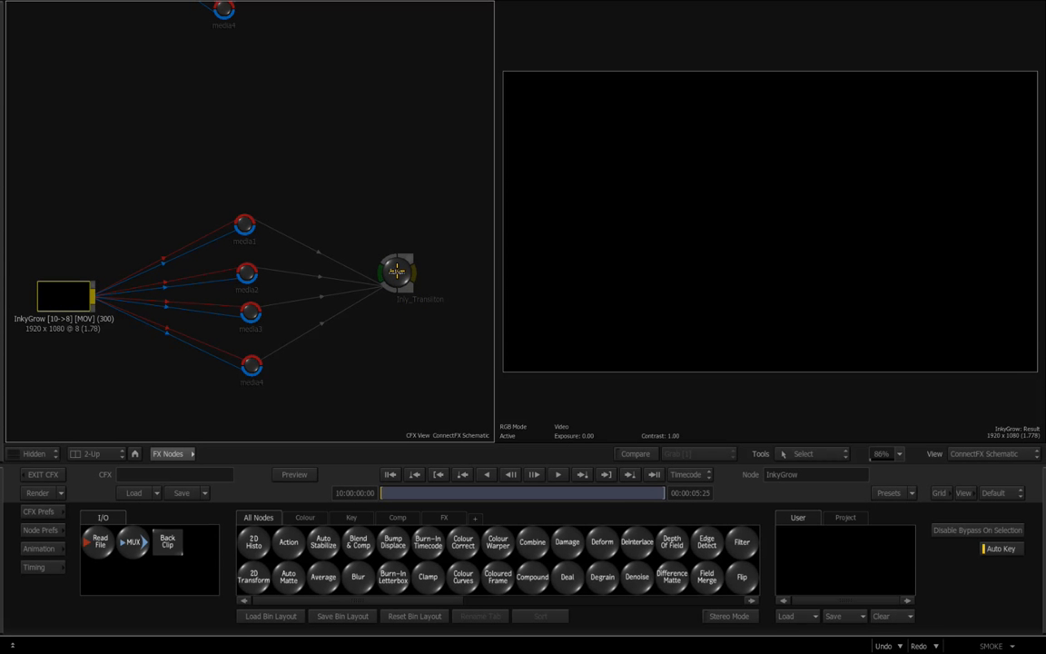
left_click(396, 270)
left_click_drag(401, 492, 659, 495)
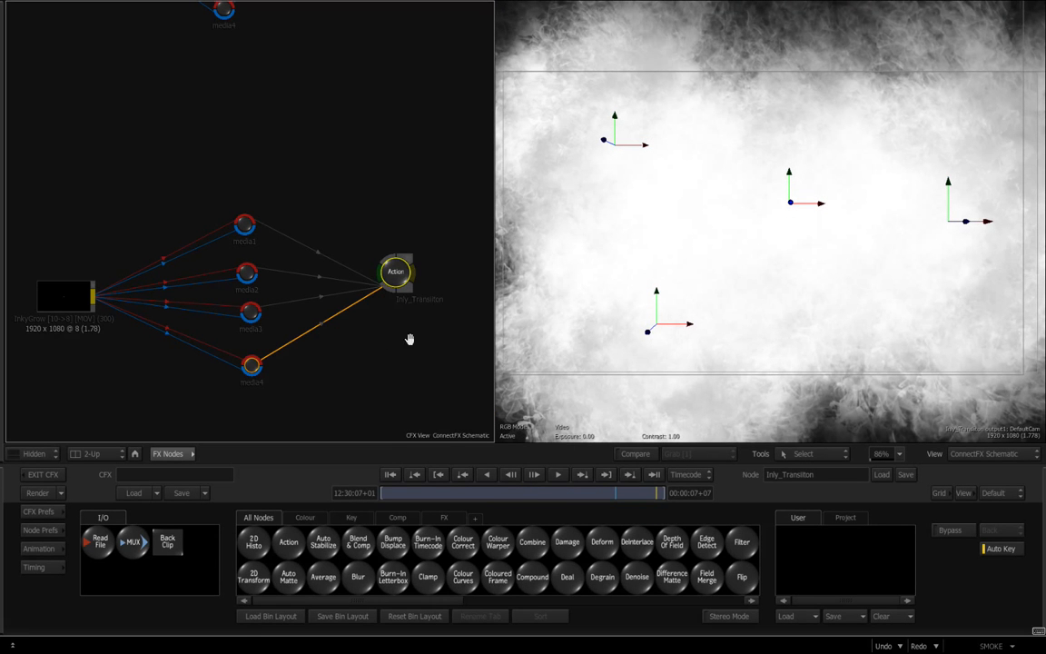
- Render the Inly Transiiton CFX clip
left_click_drag(408, 339, 179, 334)
left_click_drag(329, 275, 321, 272)
right_click(321, 273)
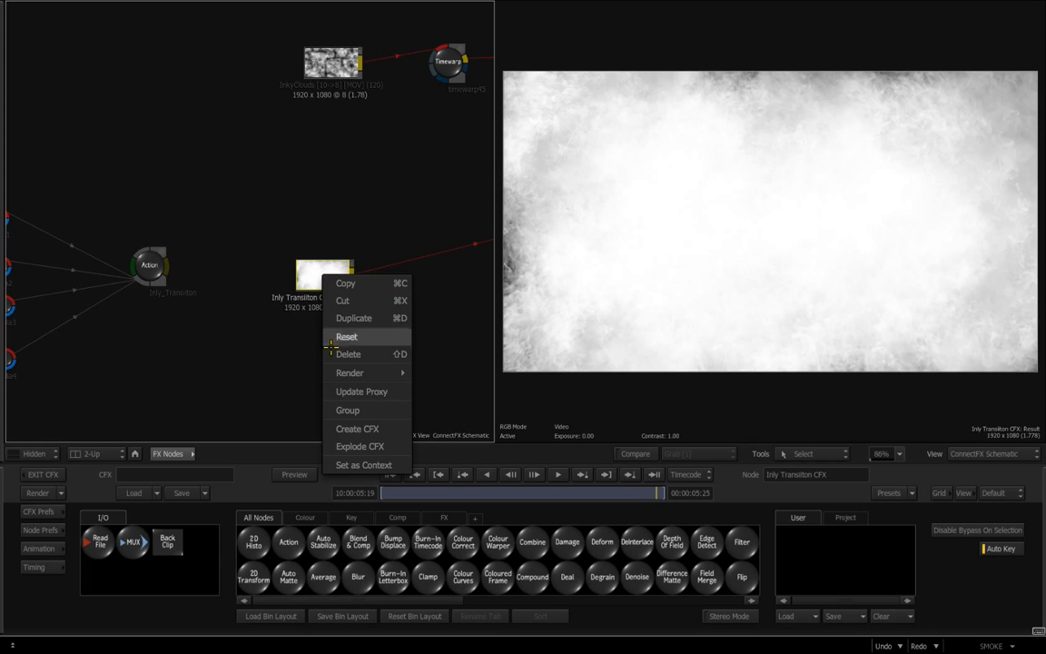
mouse_move(386, 372)
left_click(439, 373)
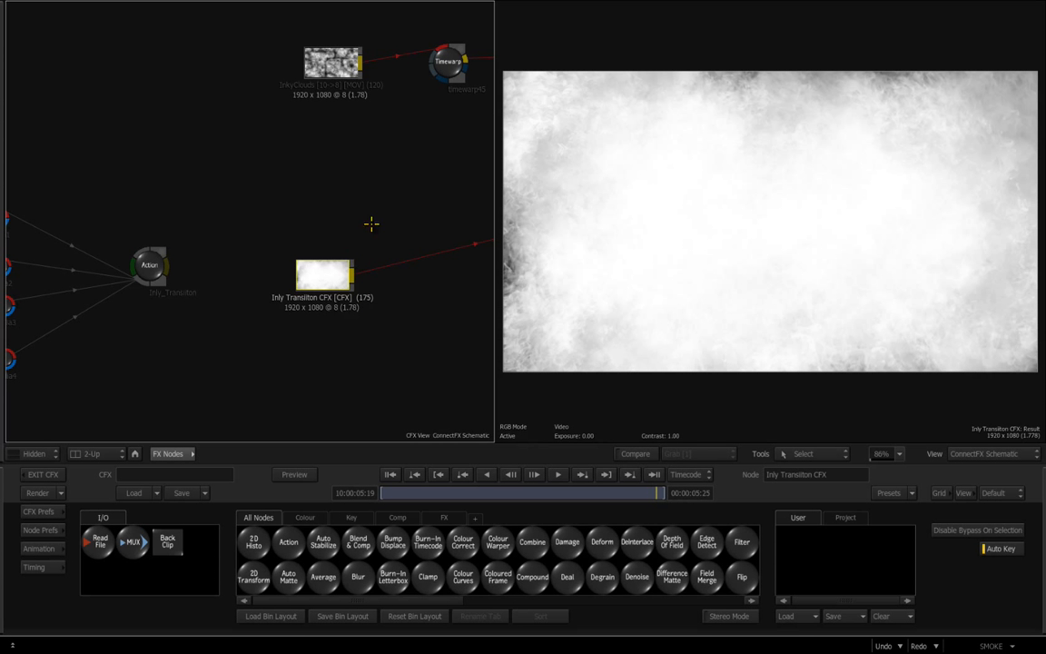
- View the InkyClouds source clip and scrub through it from its first frame to its last
left_click_drag(406, 167, 222, 314)
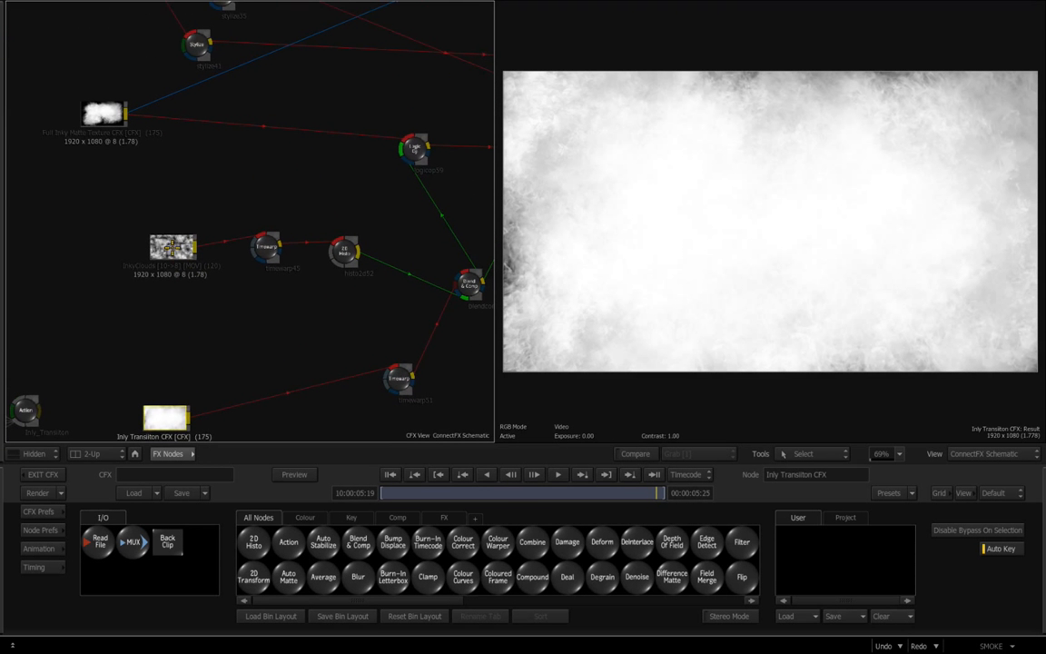
left_click_drag(169, 246, 163, 245)
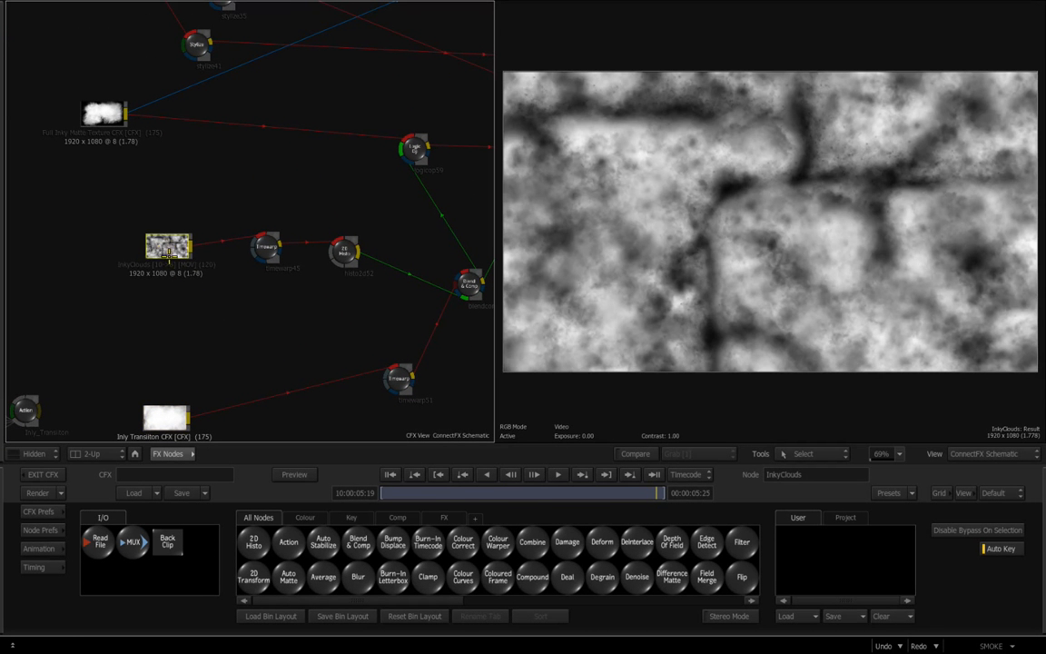
left_click(383, 491)
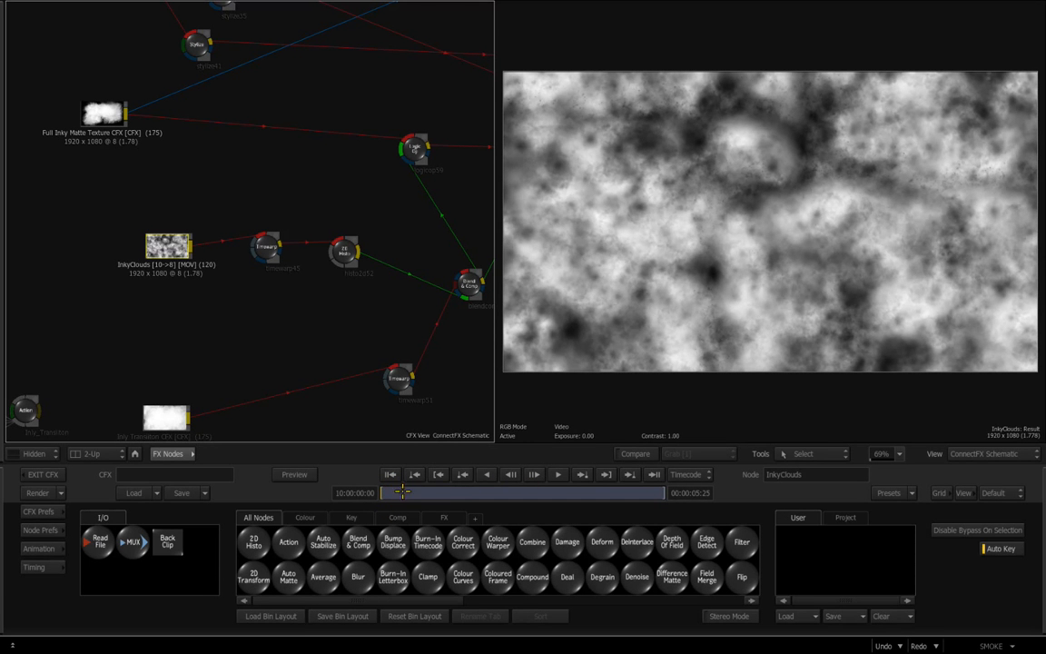
left_click_drag(373, 497, 666, 493)
left_click_drag(235, 346, 220, 308)
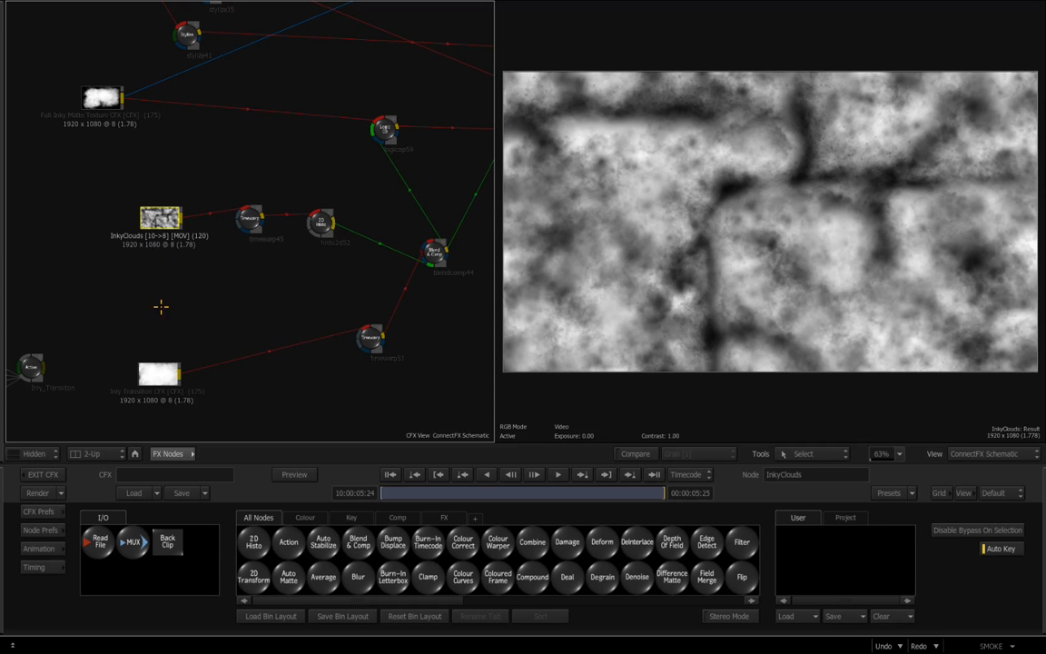
left_click_drag(168, 225, 172, 230)
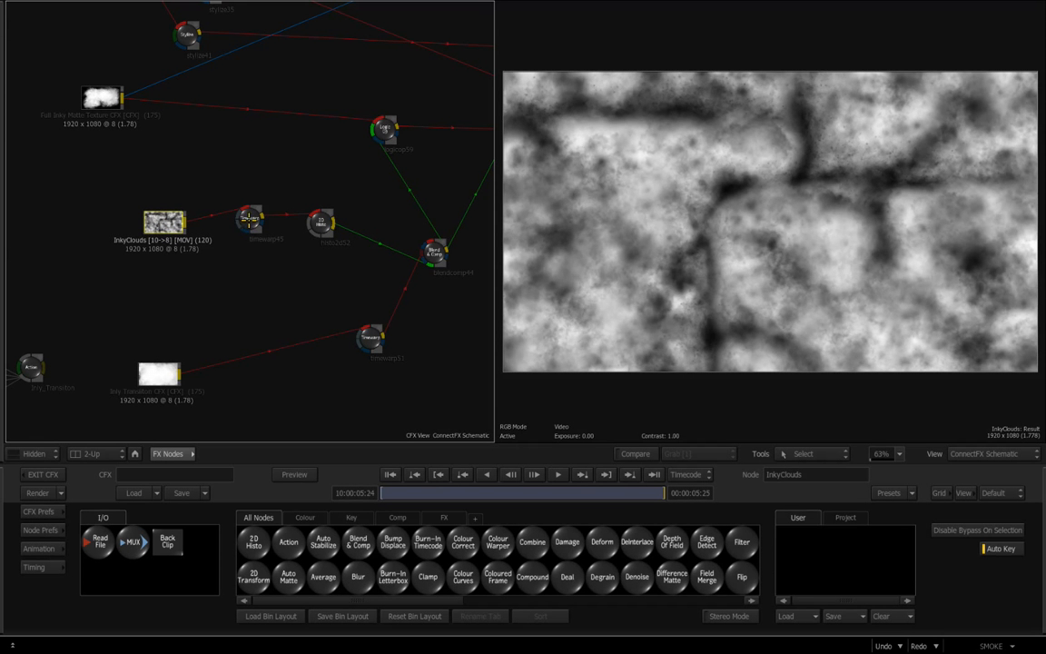
- Open the settings of the Timewarp on InkyClouds and scrub its result, and scrub the result of the 2D Histo it feeds
left_click(250, 238)
mouse_move(251, 241)
left_mouse_down()
mouse_move(282, 287)
mouse_move(327, 299)
mouse_move(289, 301)
mouse_move(250, 228)
left_mouse_up()
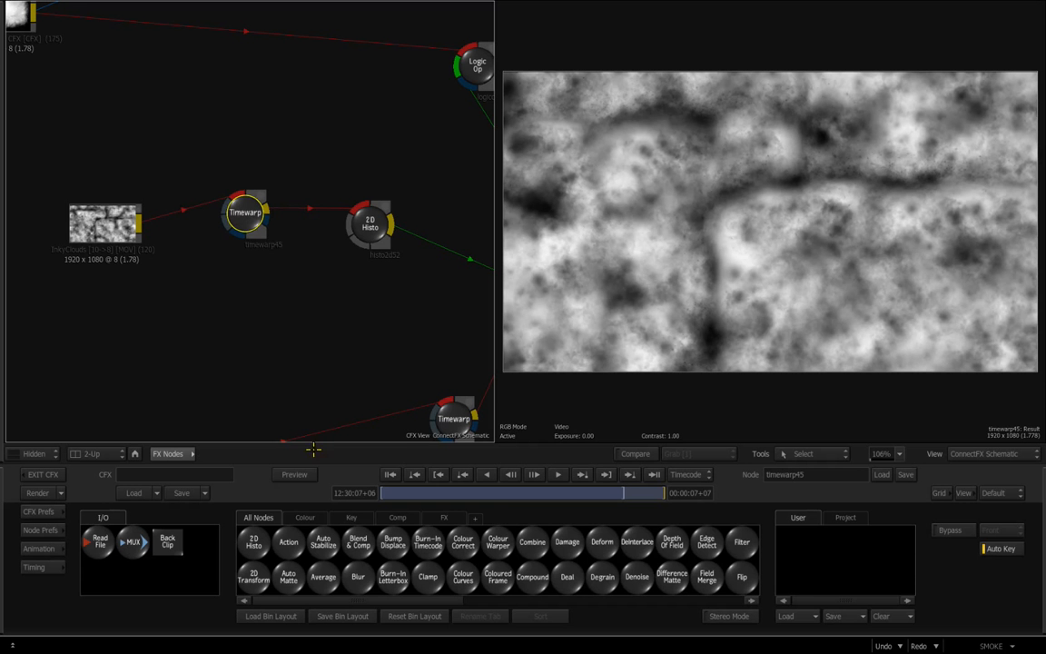
double_click(237, 232)
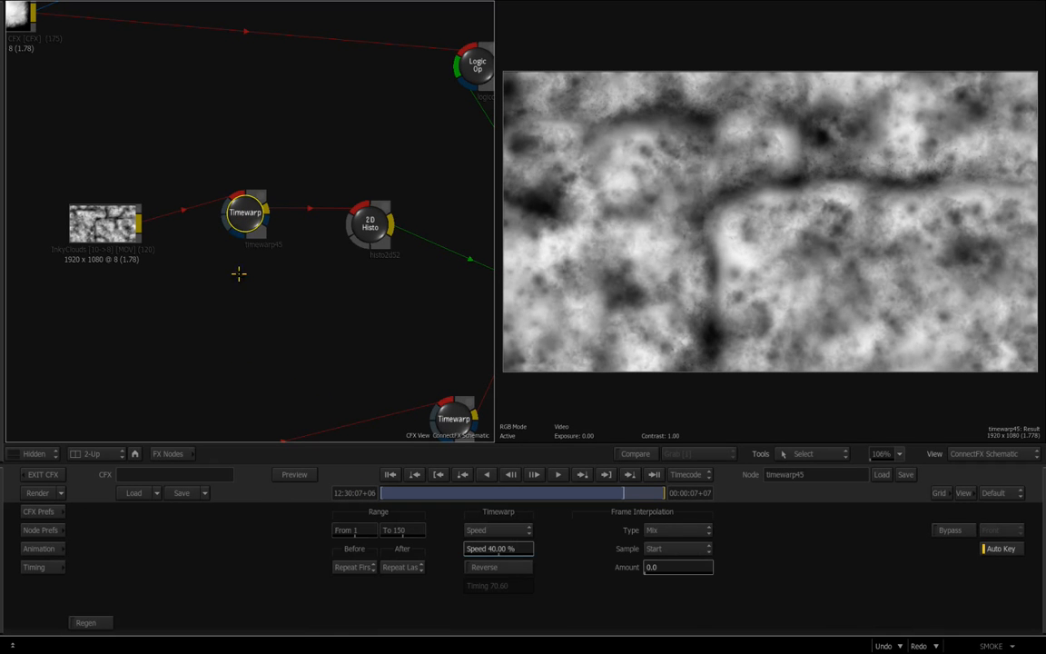
left_click(394, 474)
left_click_drag(393, 495, 311, 464)
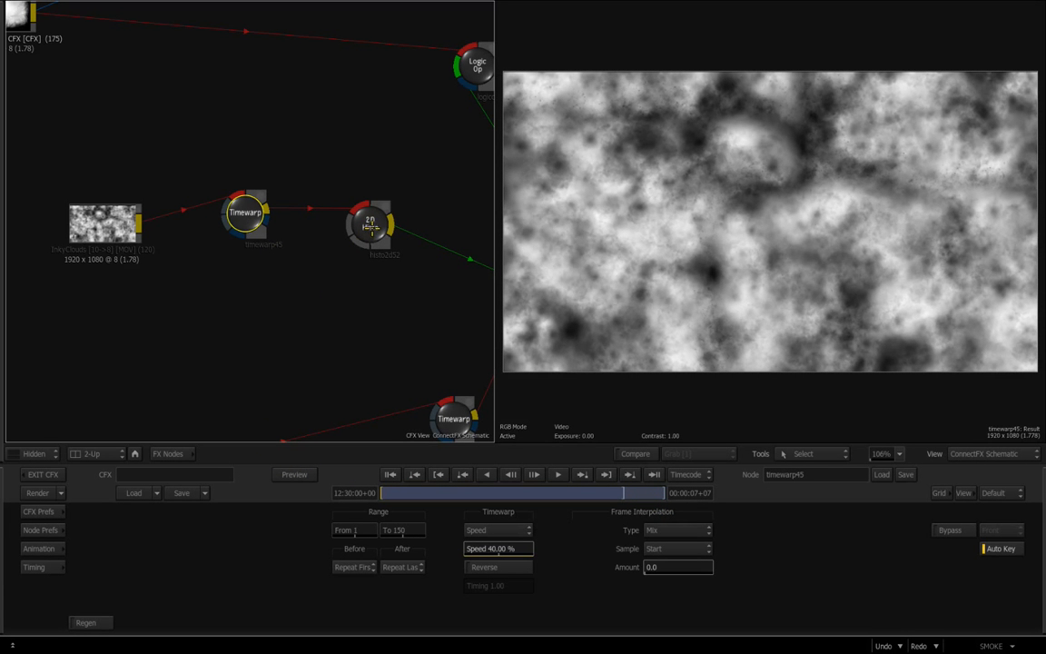
left_click(371, 226)
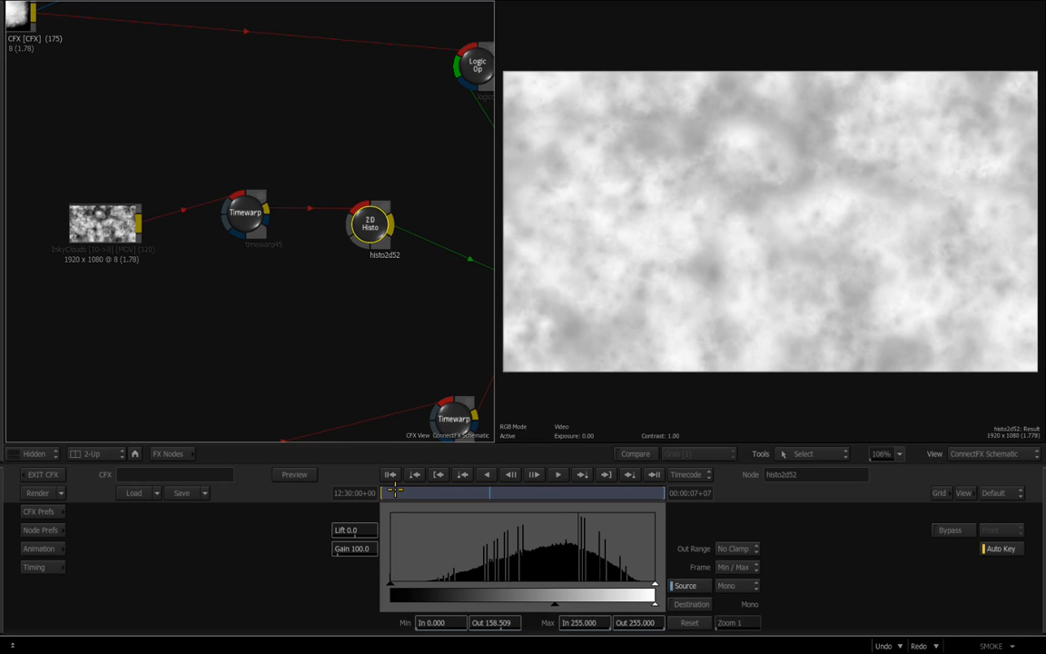
left_click_drag(390, 495, 686, 194)
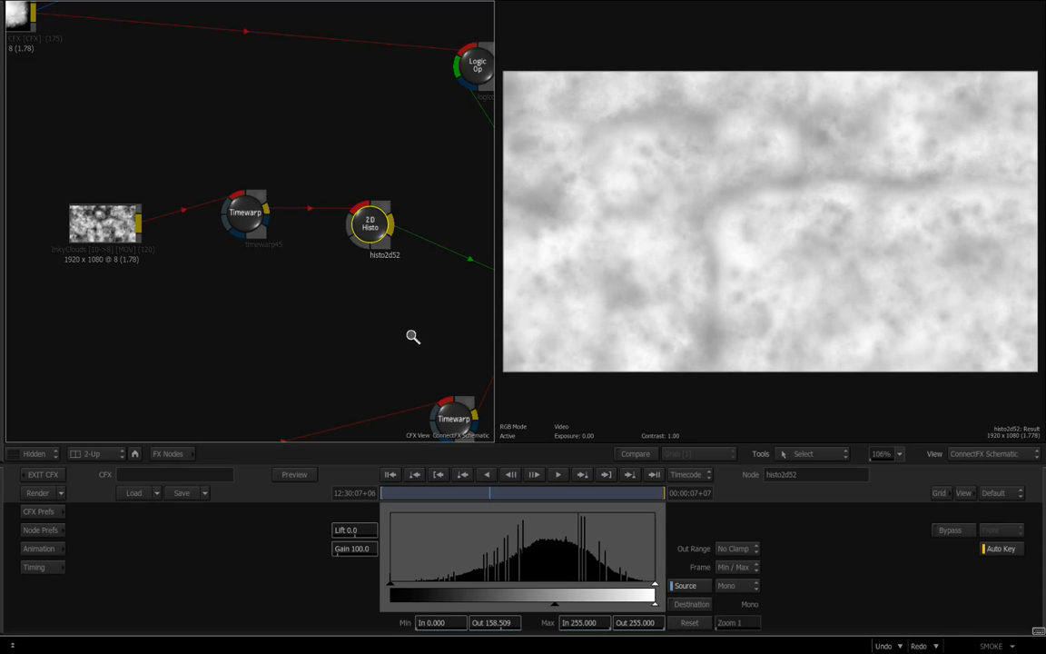
- View the Timewarp fed by the Inly Transiiton CFX clip and scrub through its sped-up ink transition
left_click_drag(411, 336, 359, 319)
left_click(381, 348)
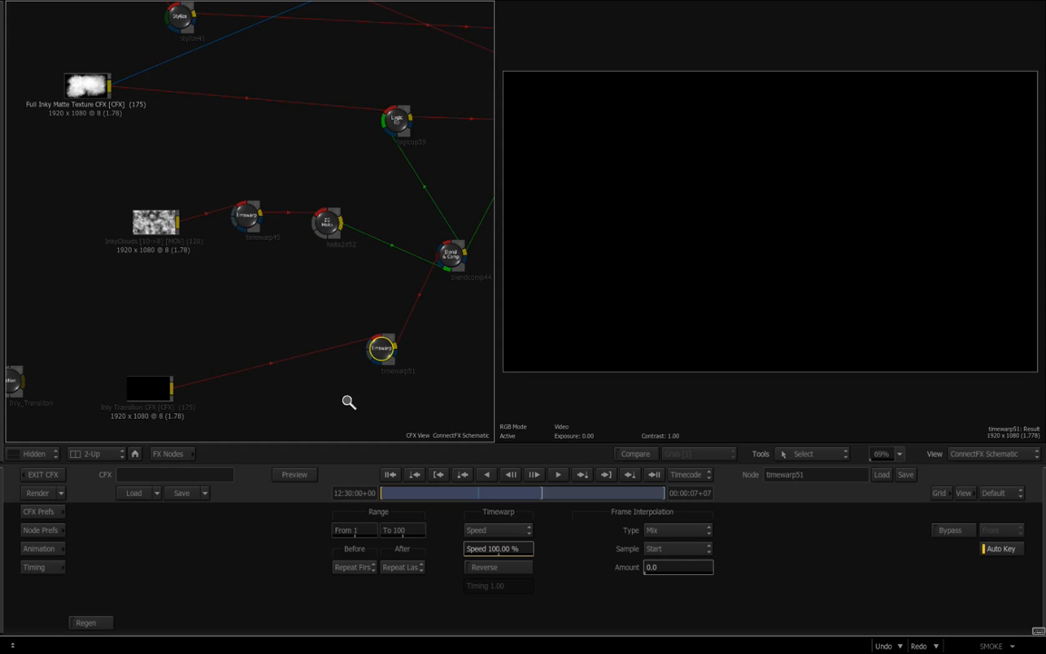
left_click_drag(348, 401, 393, 409)
left_click_drag(368, 353, 282, 293)
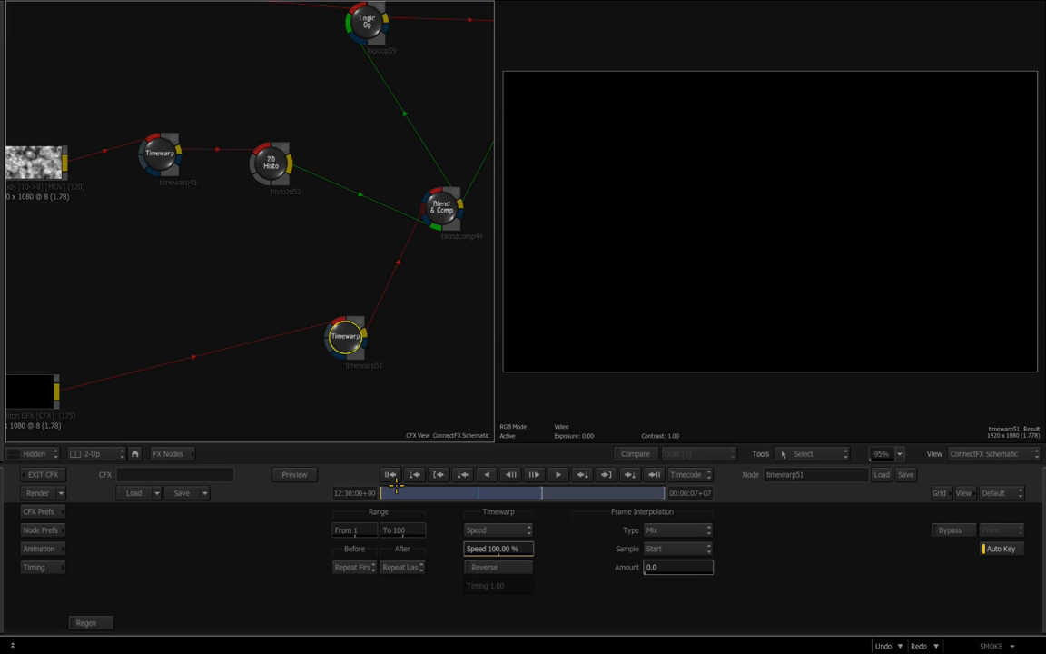
left_click_drag(385, 492, 476, 517)
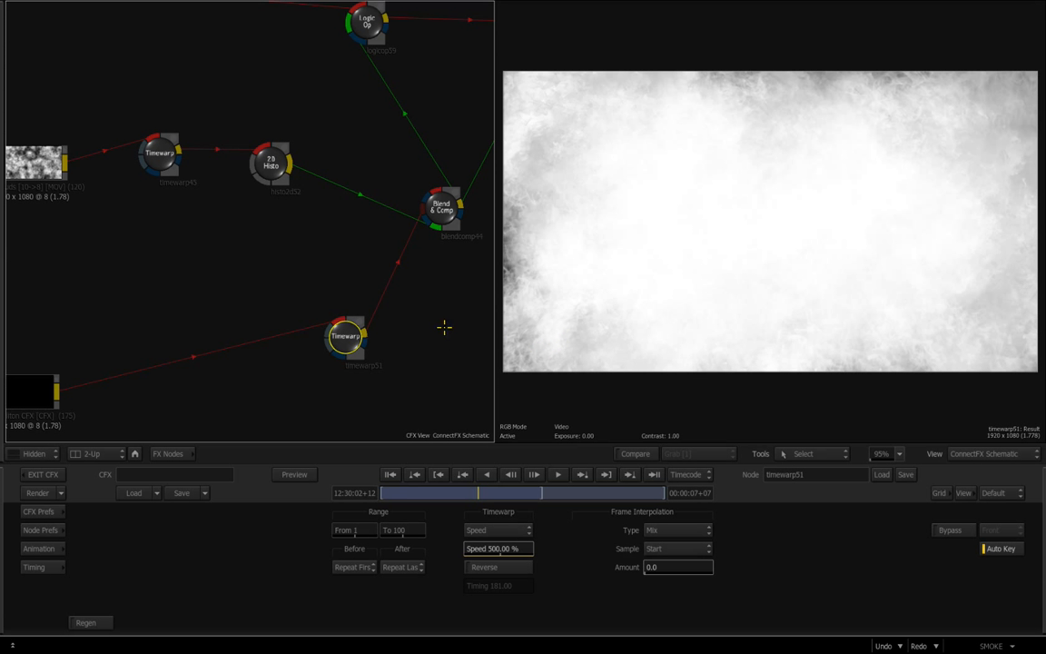
- Scrub the result of the Blend & Comp node blendcomp44 and move that node closer to the 2D Histo
left_click_drag(169, 234, 202, 264)
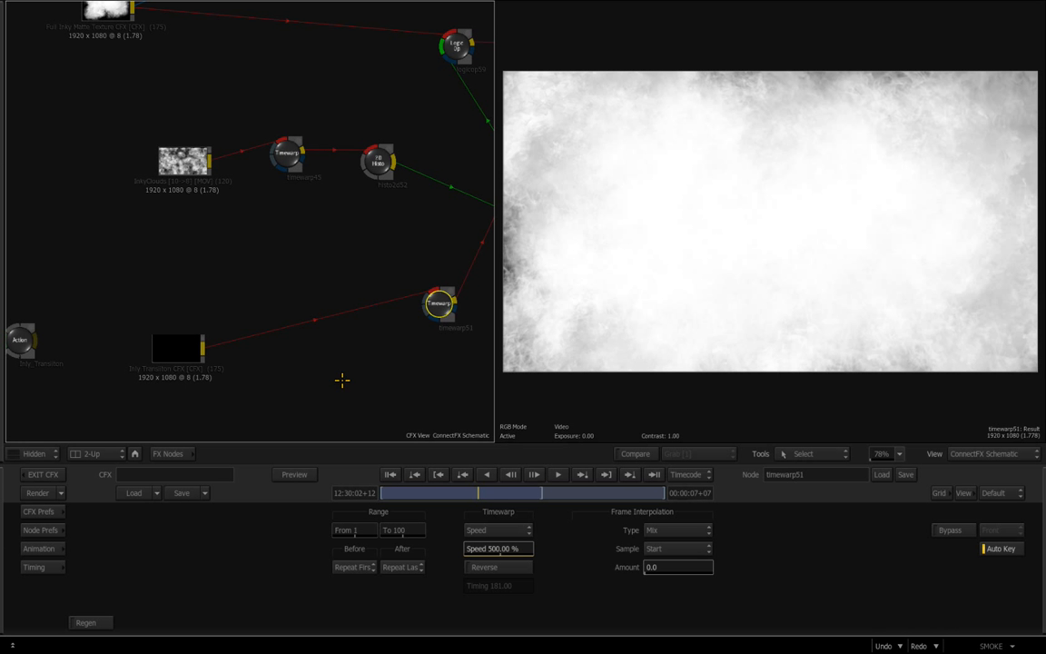
left_click_drag(368, 356, 155, 388)
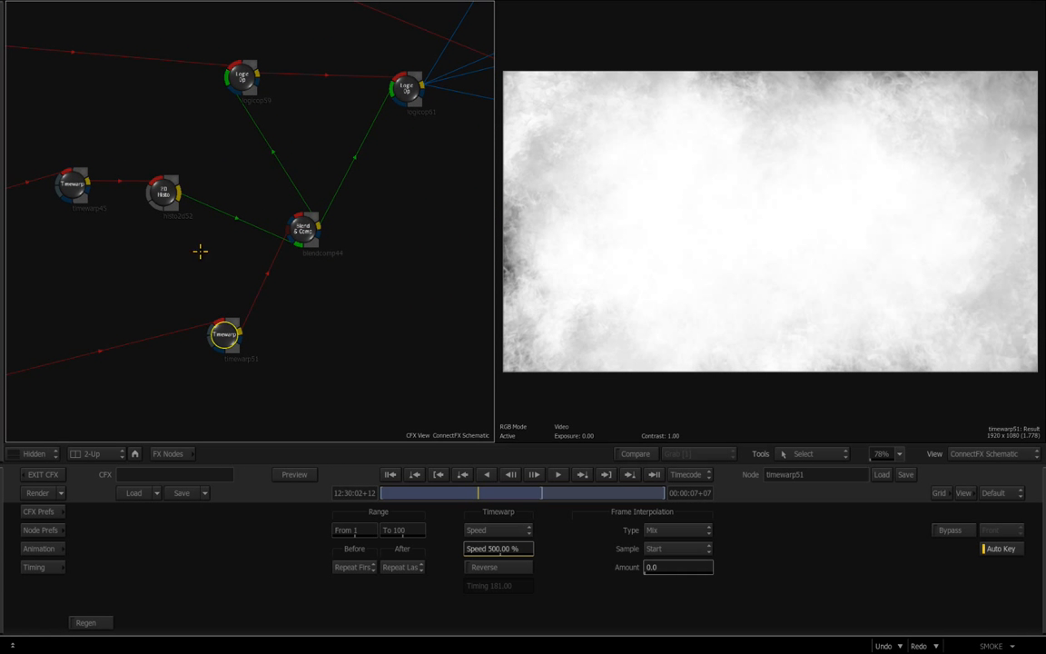
left_click_drag(170, 243, 239, 207)
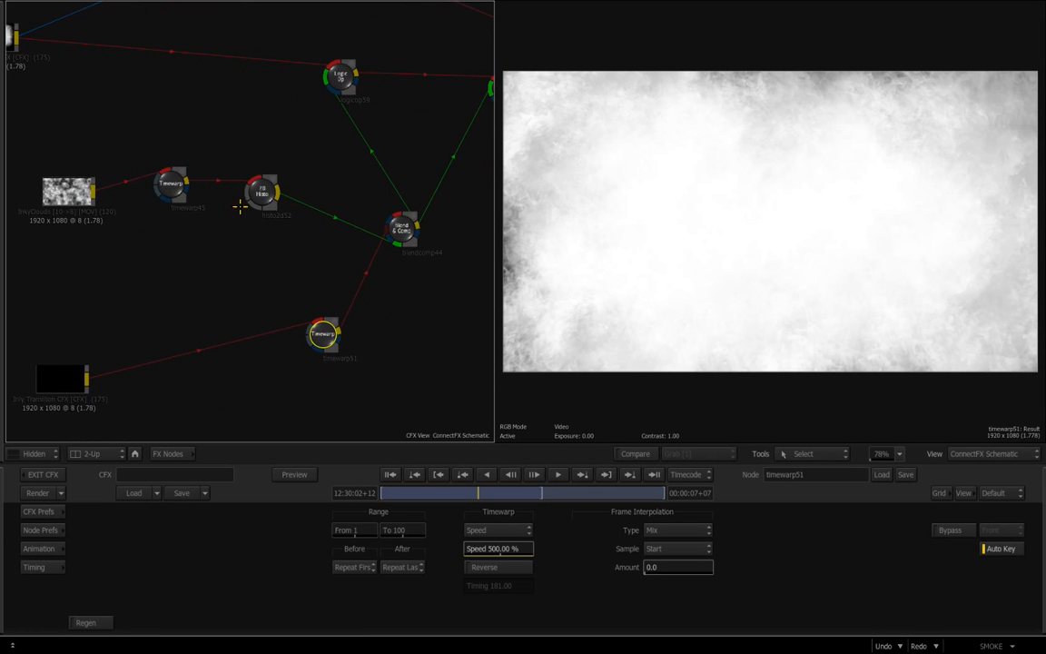
left_click(401, 228)
left_click_drag(394, 494, 525, 510)
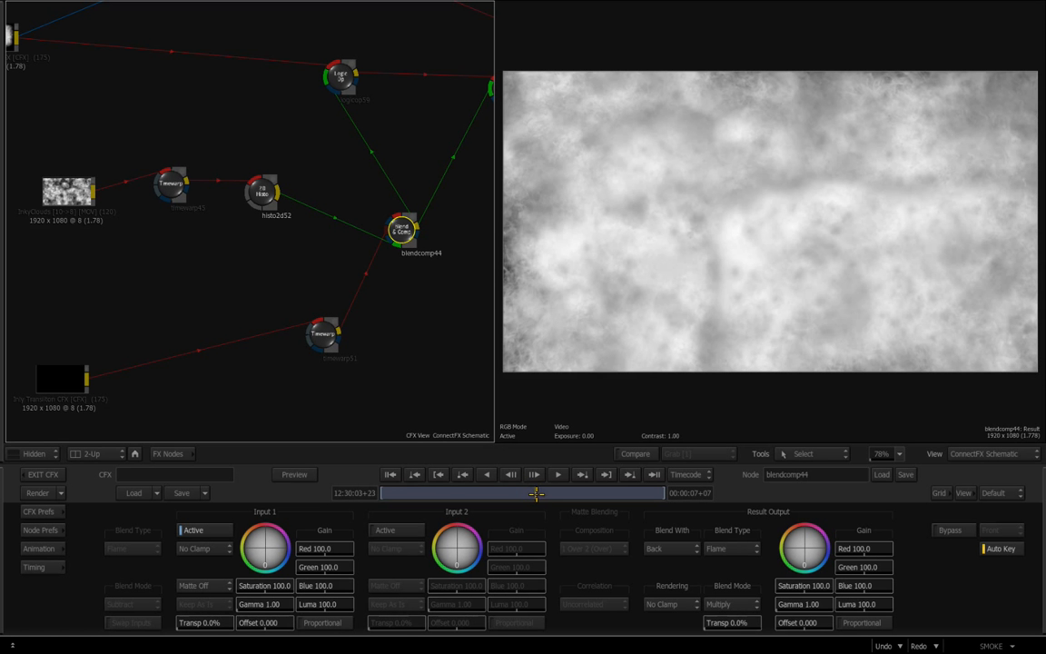
left_click_drag(535, 493, 502, 493)
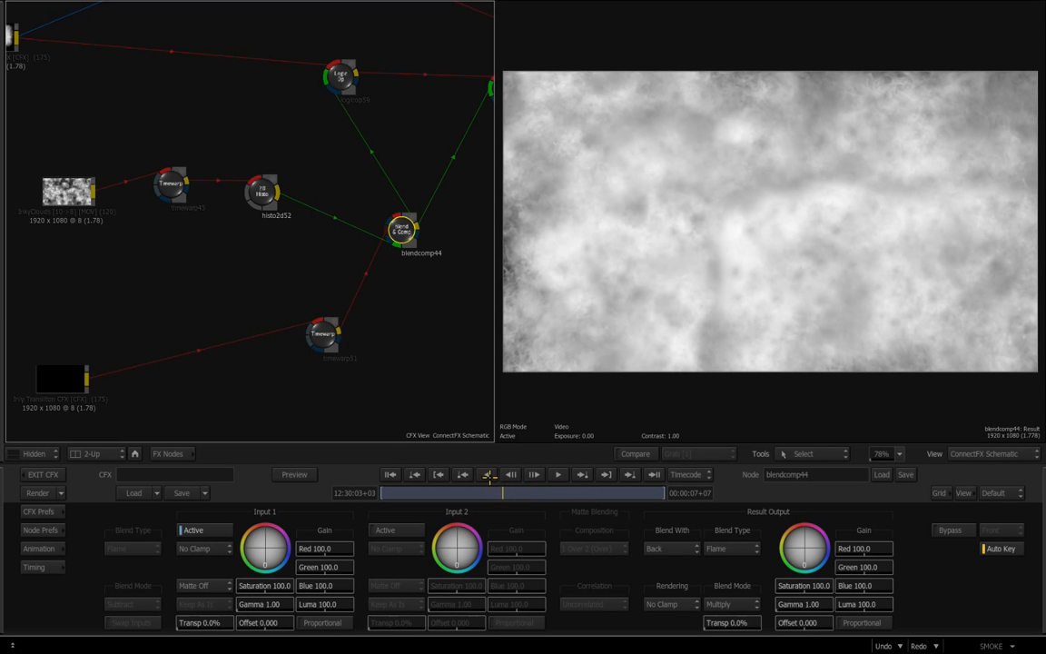
left_click_drag(401, 218, 367, 211)
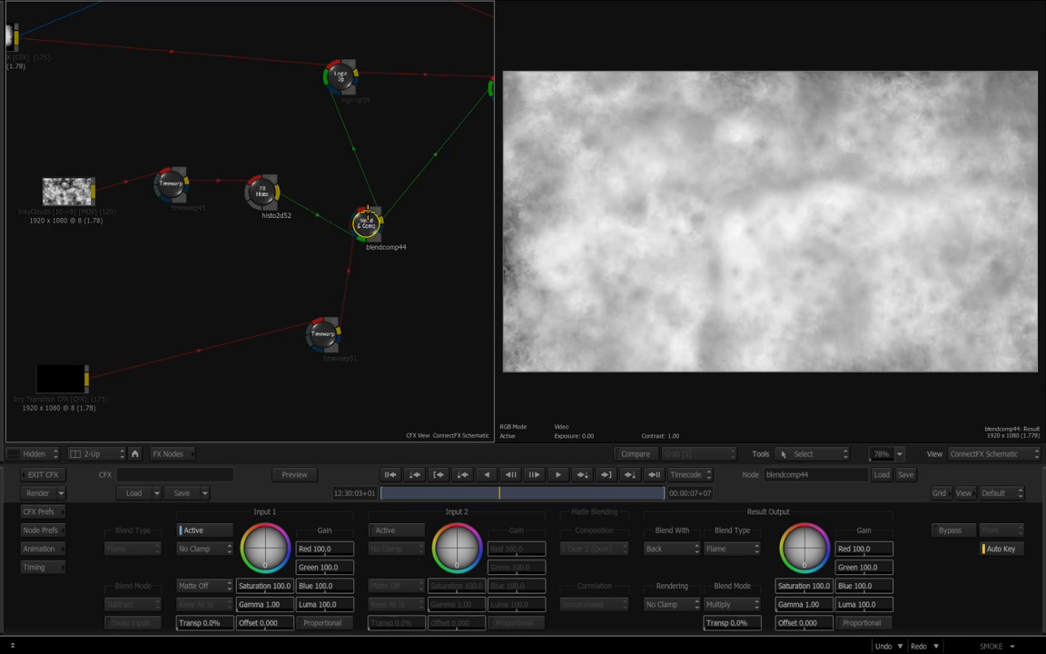
- View the Subtract result of the Logic Op logicop59 and scrub through it from the first frame
left_click_drag(399, 250, 411, 348)
left_click(314, 187)
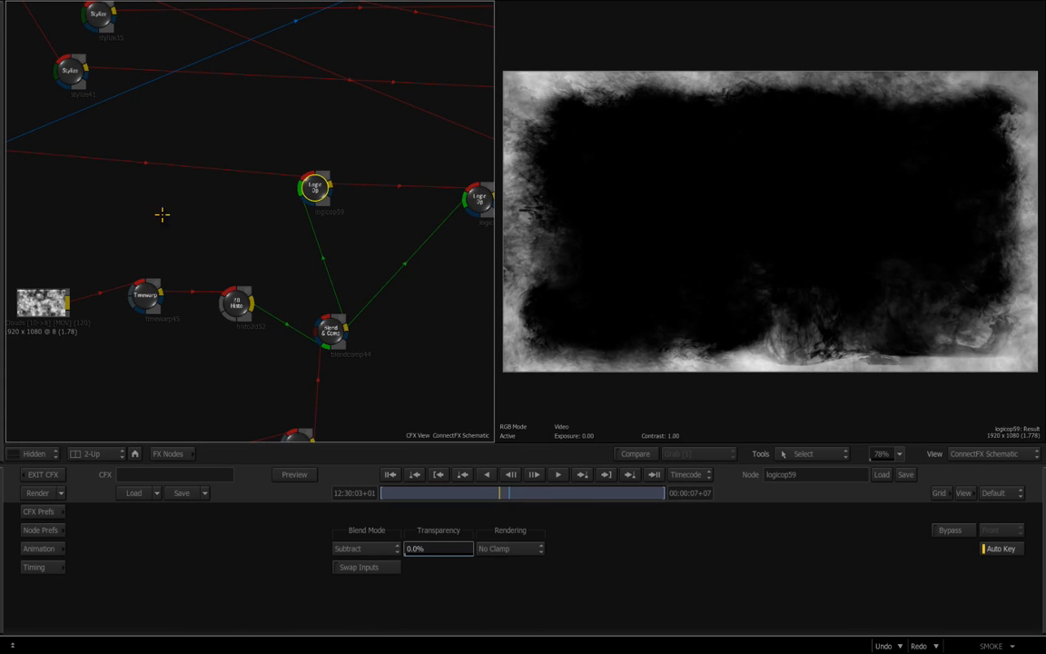
left_click_drag(144, 213, 156, 240)
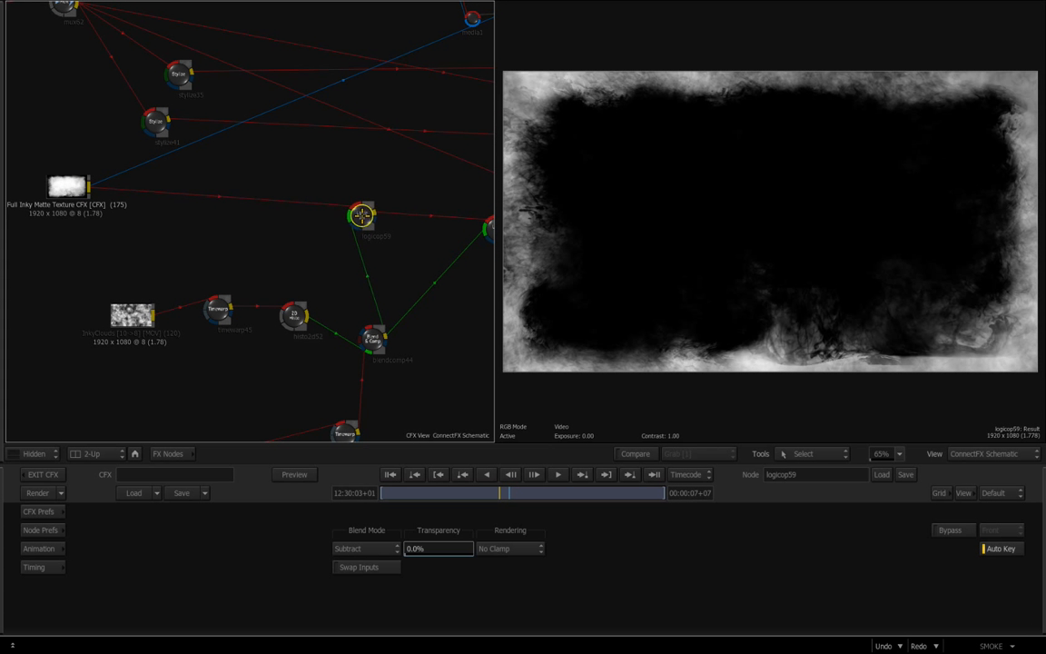
left_click(389, 474)
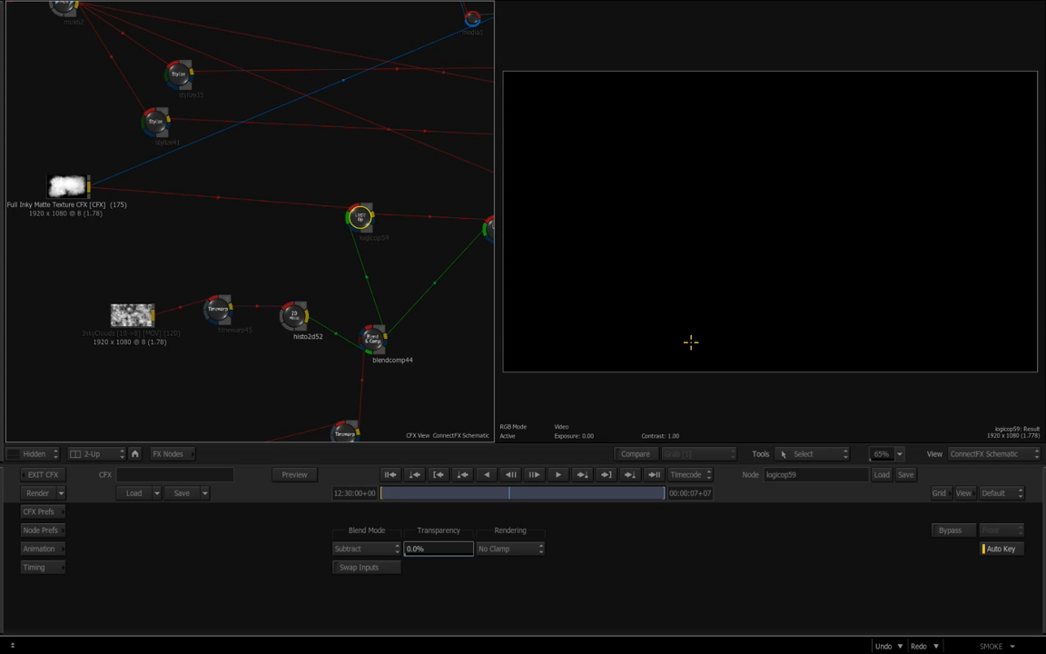
left_click(395, 492)
left_click_drag(395, 492, 466, 510)
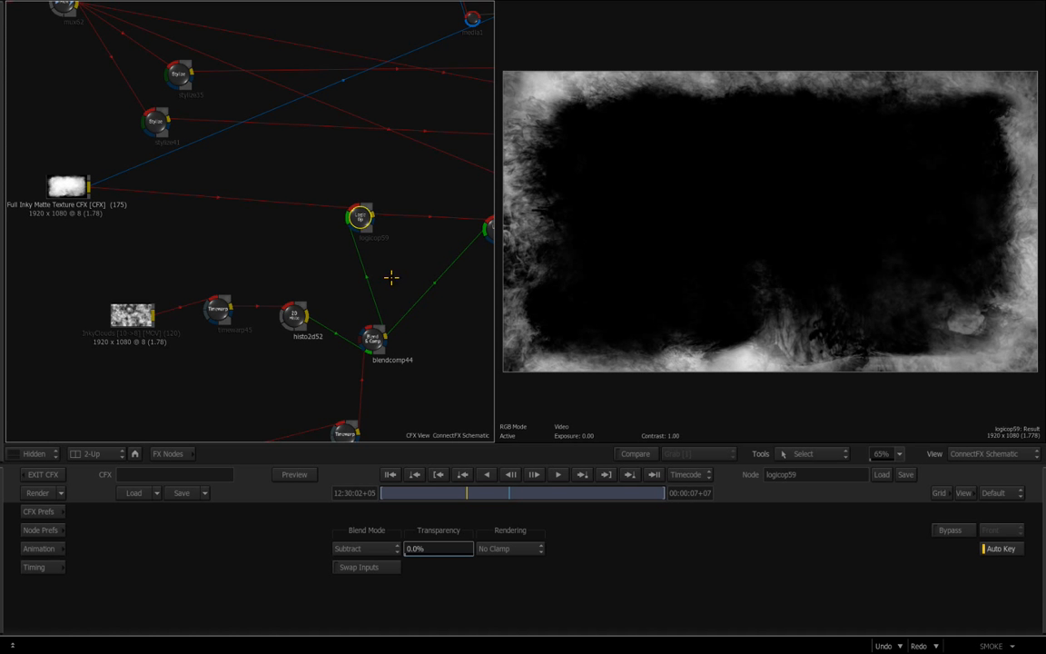
- Check blendcomp44's result again and scrub the combined ink matte from the second Logic Op, logicop61
left_click_drag(408, 250, 303, 254)
left_click(266, 342)
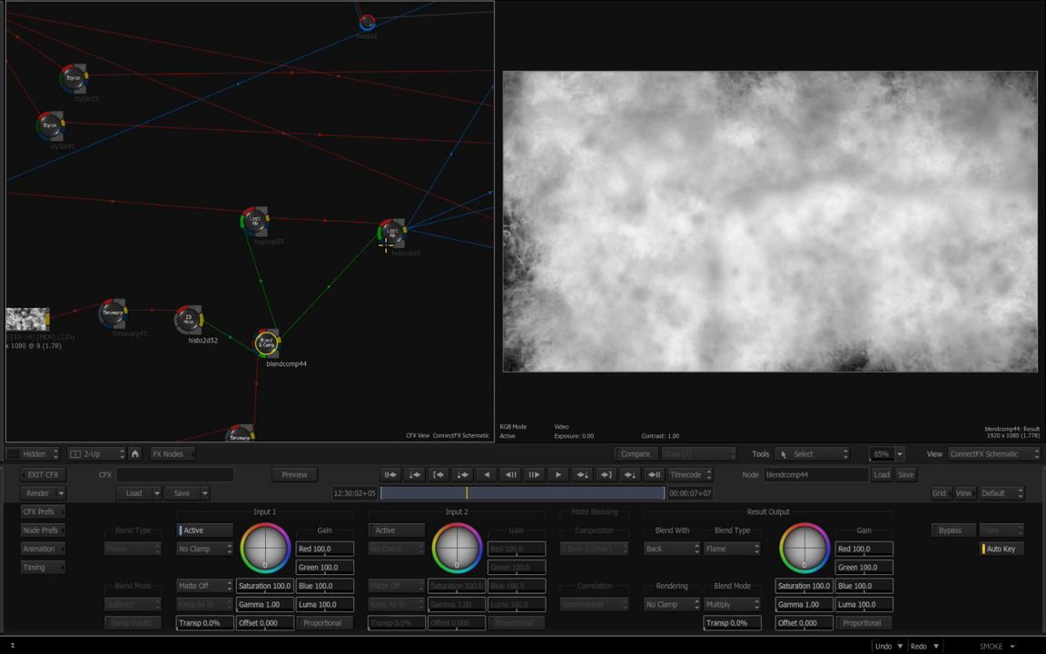
left_click_drag(393, 232, 376, 238)
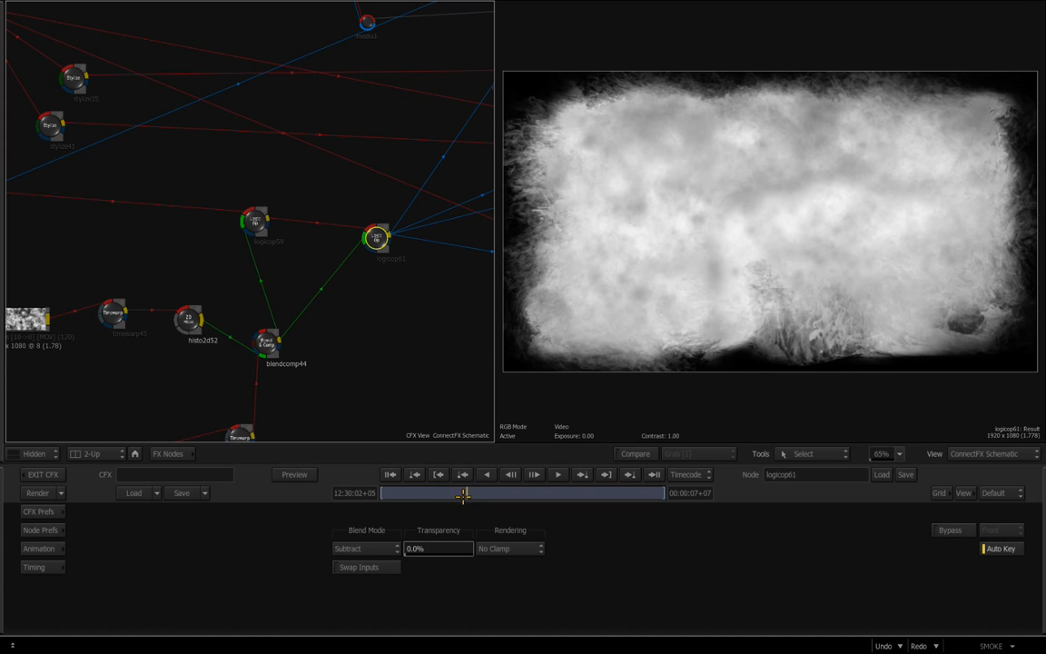
left_click_drag(463, 495, 370, 453)
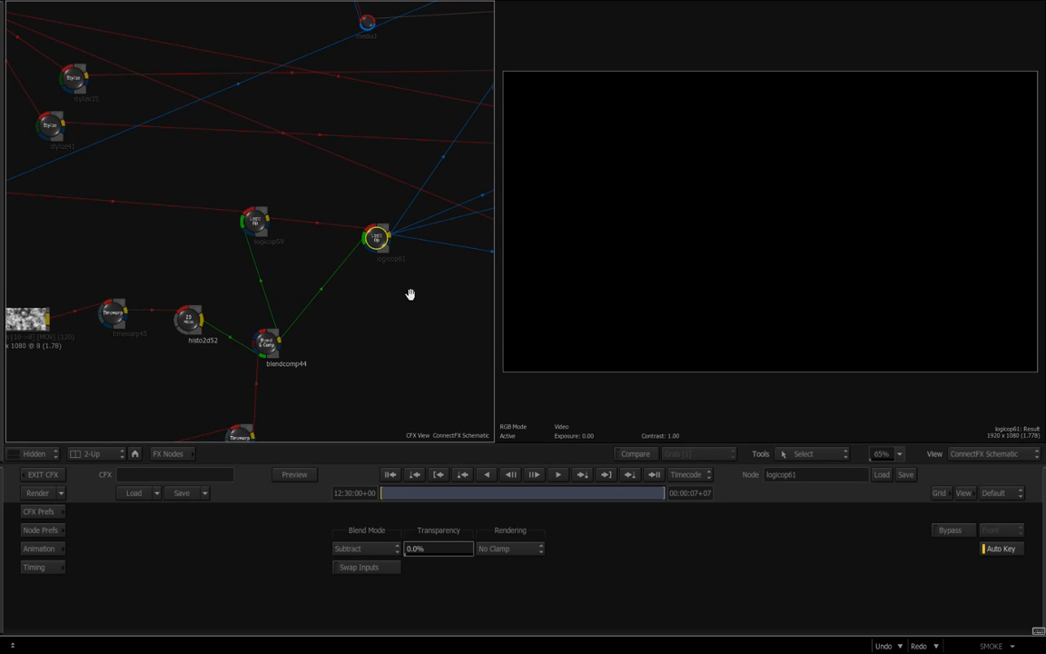
left_click_drag(411, 294, 215, 353)
left_click_drag(188, 292, 185, 292)
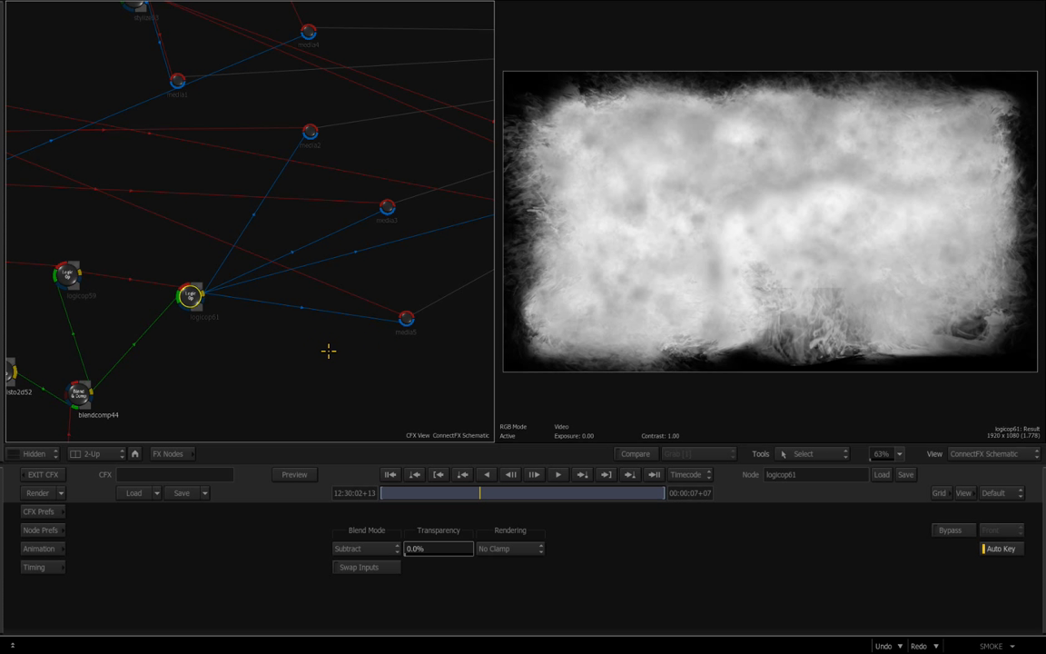
- Find the streaks_alpha and Paint_Splash_2_alpha clips in the schematic and view each one, scrubbing through the streaks matte
left_click_drag(400, 360, 311, 343)
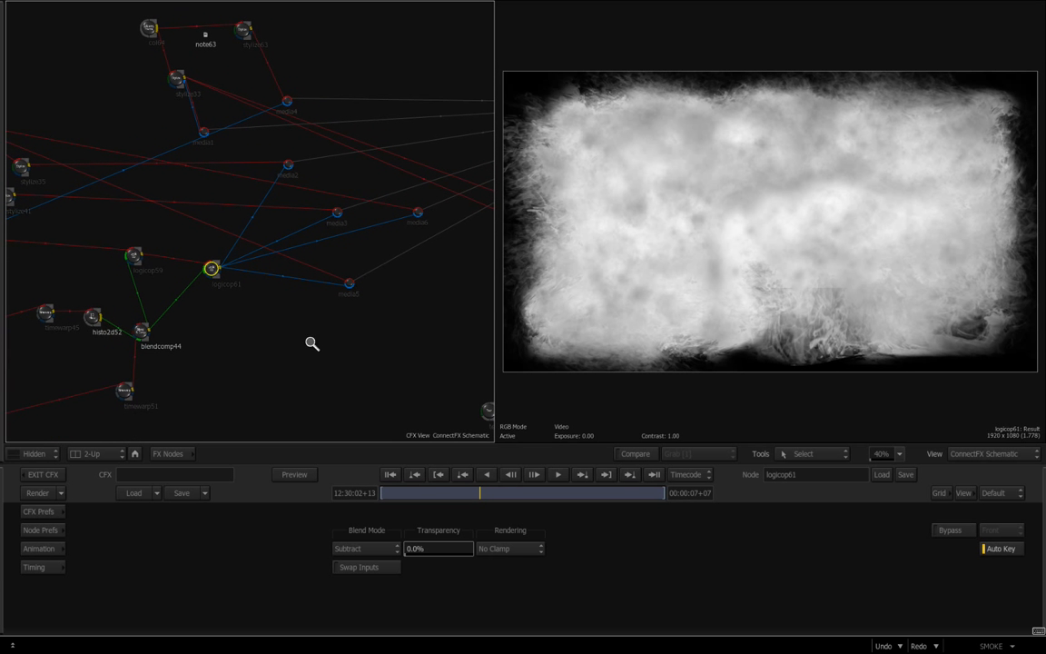
left_click_drag(398, 321, 154, 266)
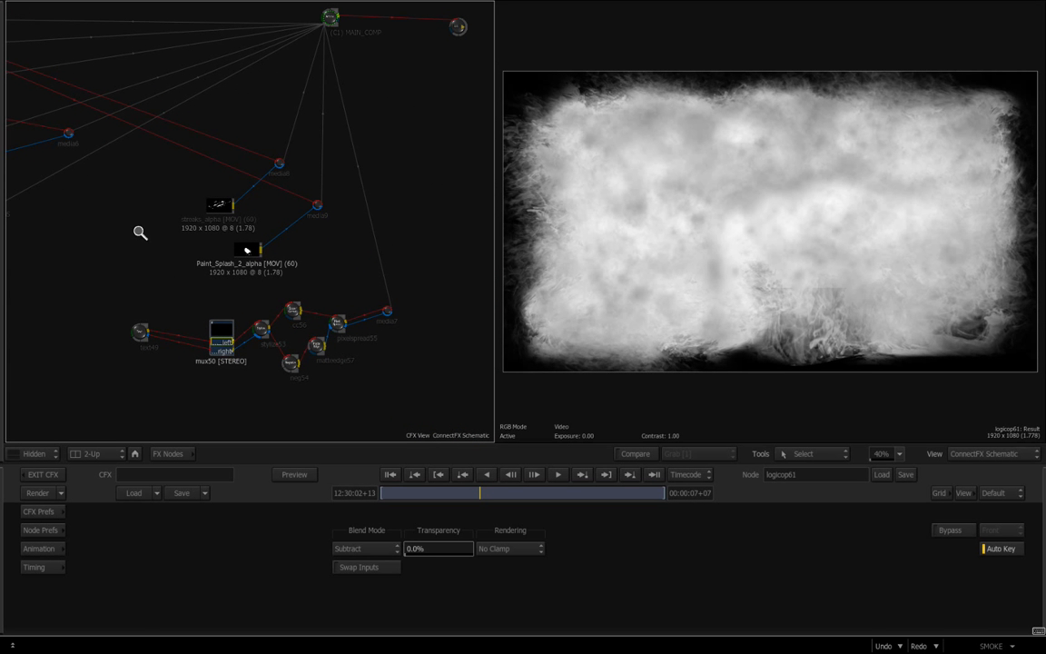
left_click_drag(139, 232, 296, 271)
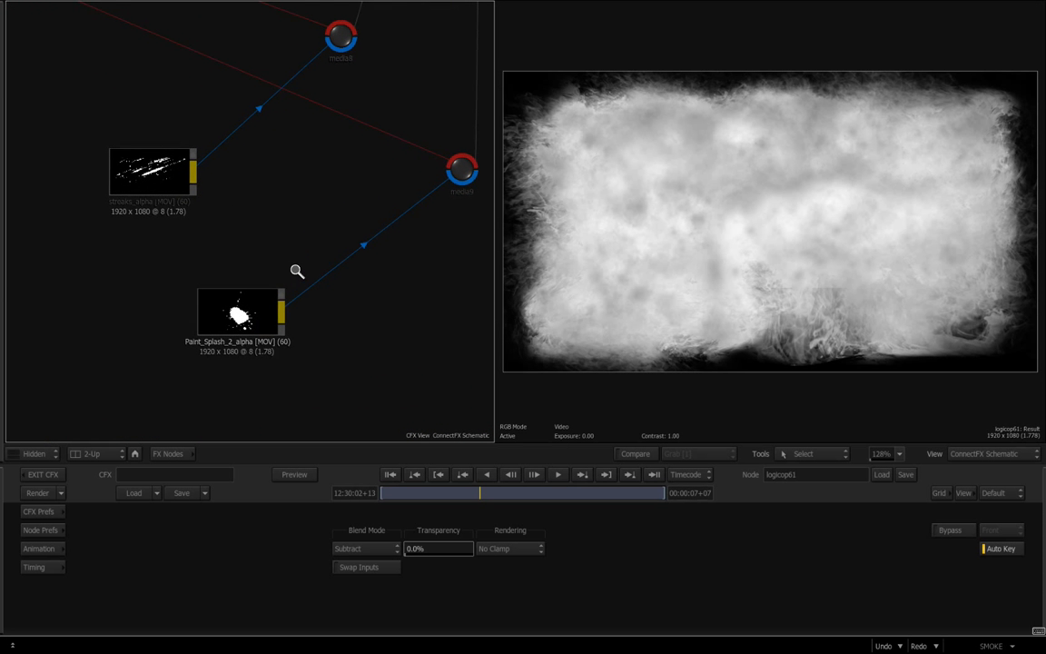
left_click(133, 156)
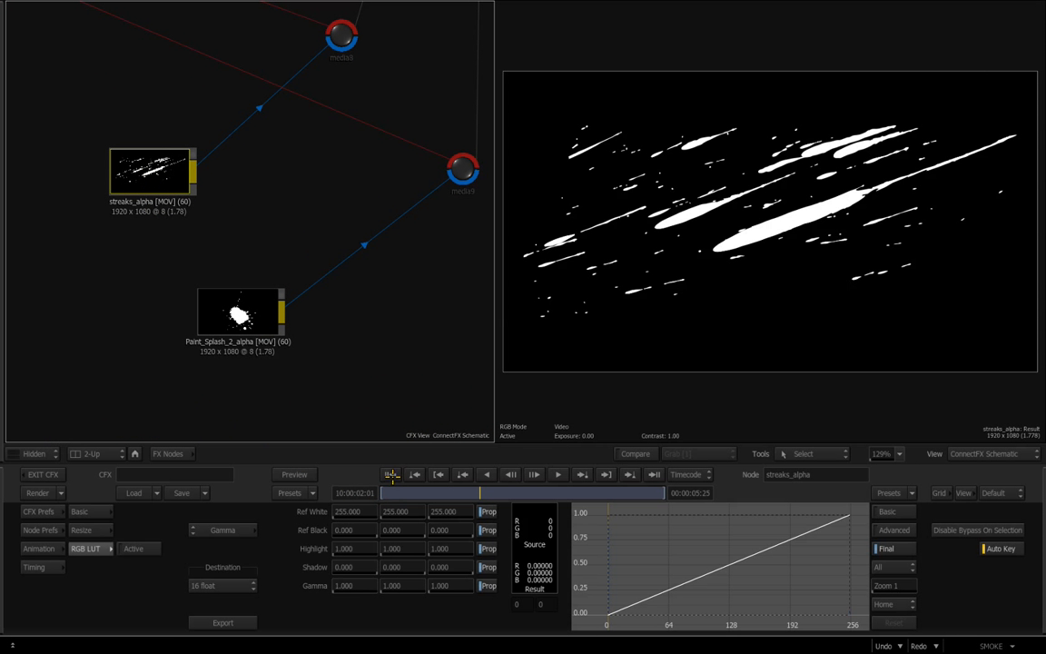
mouse_move(391, 492)
left_mouse_down()
mouse_move(437, 493)
mouse_move(354, 492)
mouse_move(441, 492)
left_mouse_up()
left_click(247, 321)
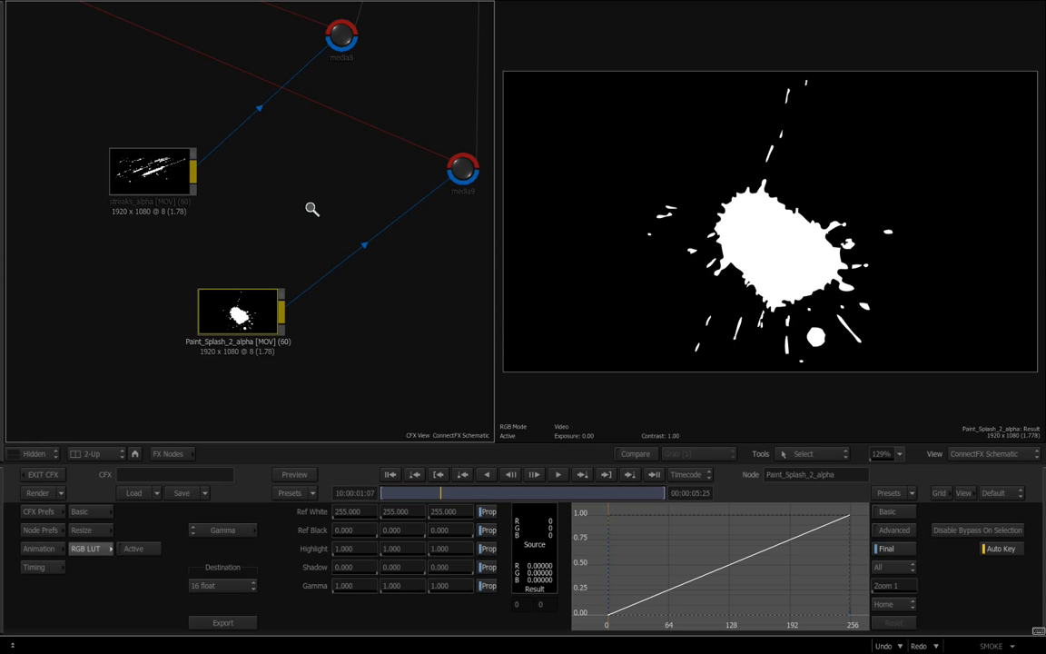
- Find note63 beside the Coloured Frame node in the schematic, expand it to read its text, and collapse it
left_click_drag(312, 207, 240, 210)
mouse_move(128, 140)
left_mouse_down()
mouse_move(279, 208)
mouse_move(491, 327)
left_mouse_up()
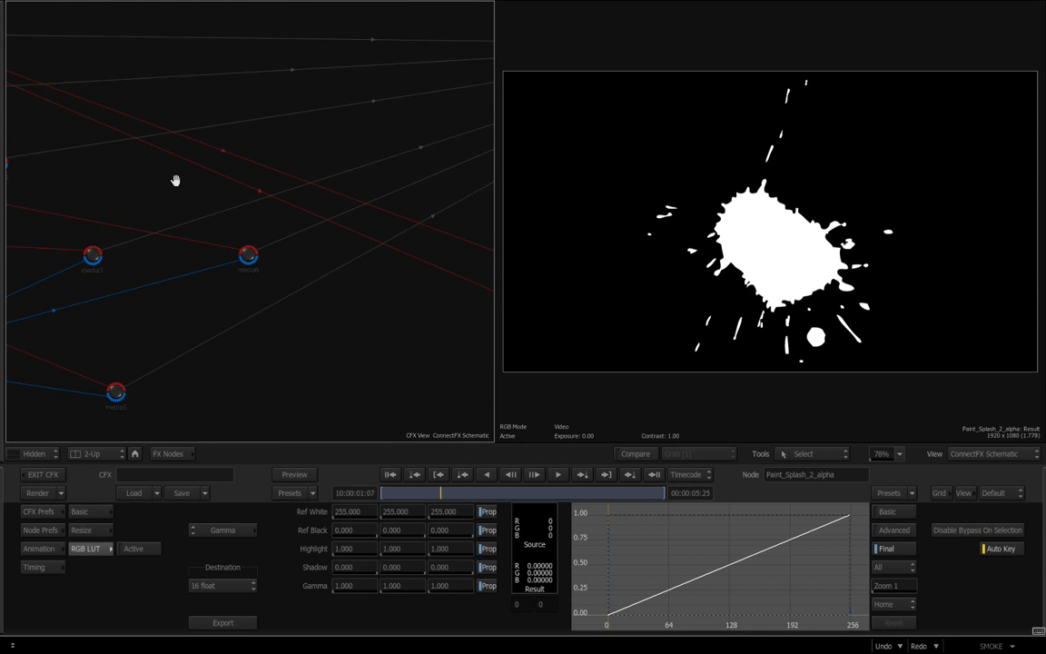
left_click_drag(158, 163, 399, 262)
mouse_move(236, 229)
left_mouse_down()
mouse_move(355, 285)
mouse_move(301, 256)
left_mouse_up()
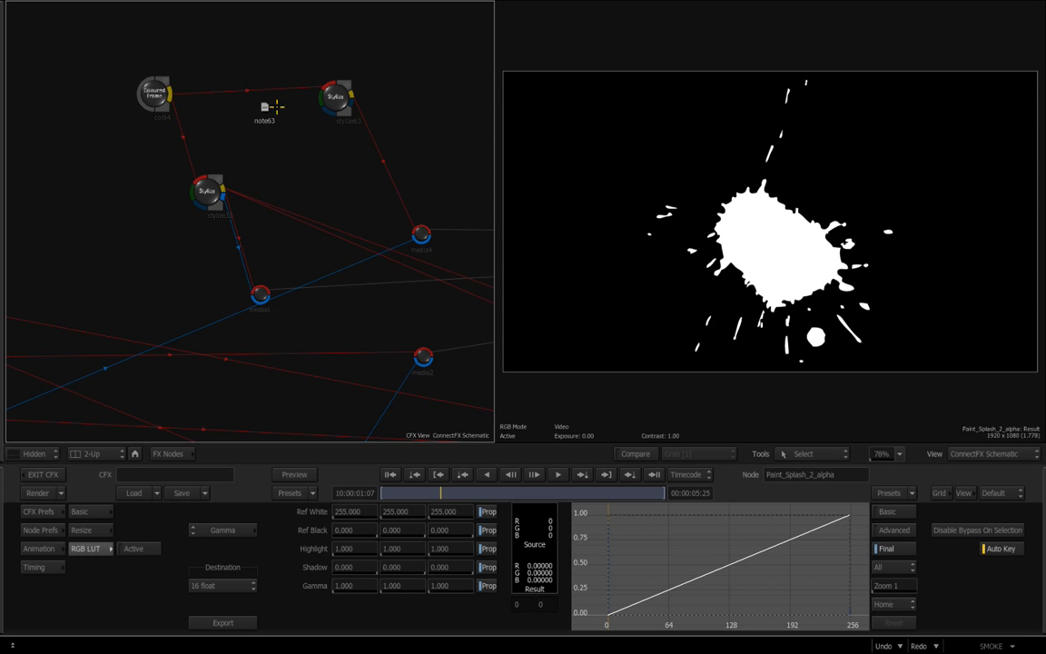
left_click_drag(181, 226, 165, 212)
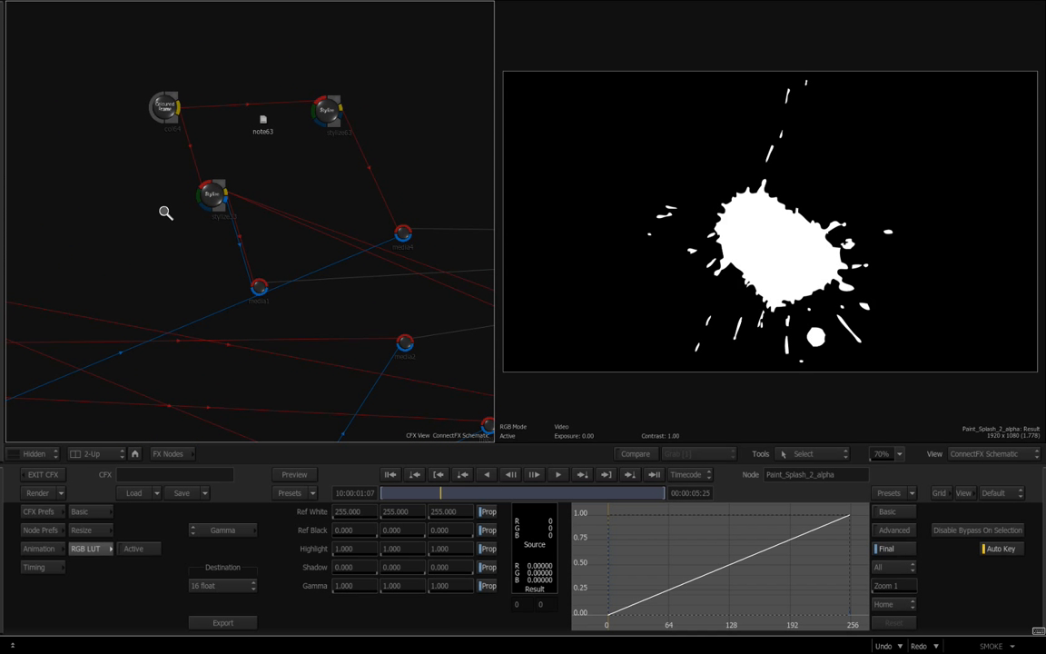
left_click(264, 119)
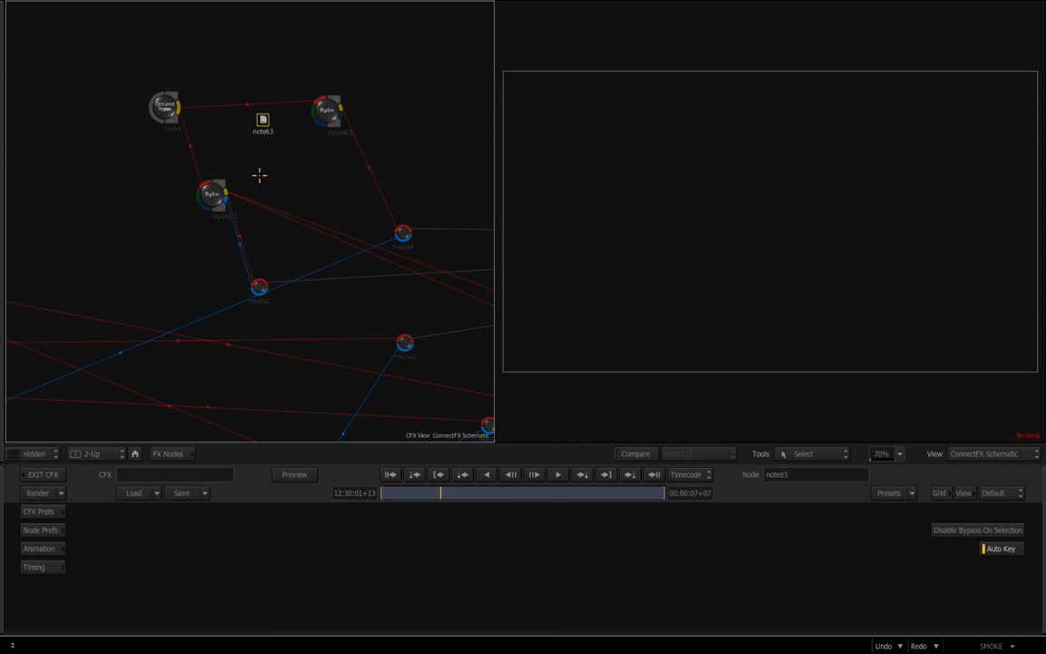
mouse_move(259, 131)
left_click_drag(295, 164, 291, 200)
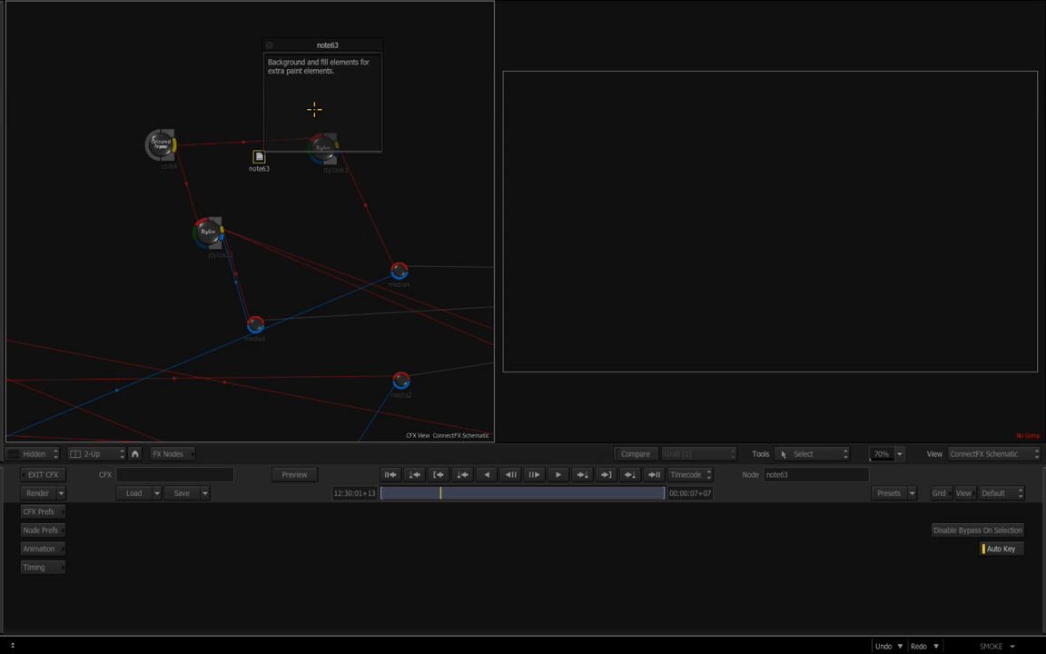
left_click_drag(263, 165, 259, 154)
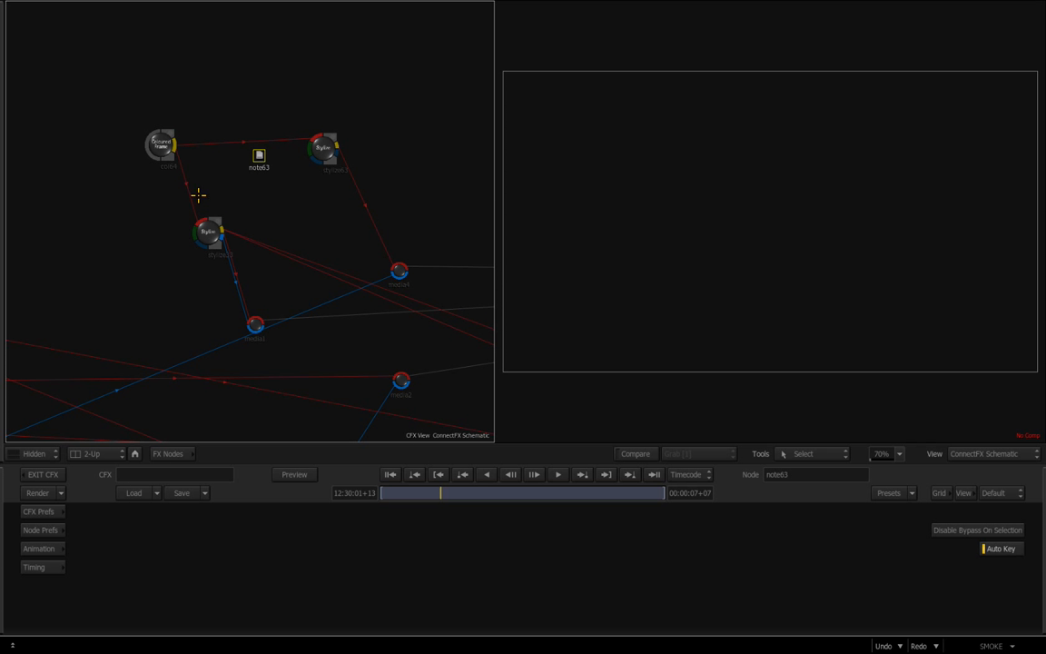
- View the results of the Coloured Frame col64 and the Stylize stylize63, and look through the effect choices for stylize63's layer1, keeping Canvas
left_click(160, 142)
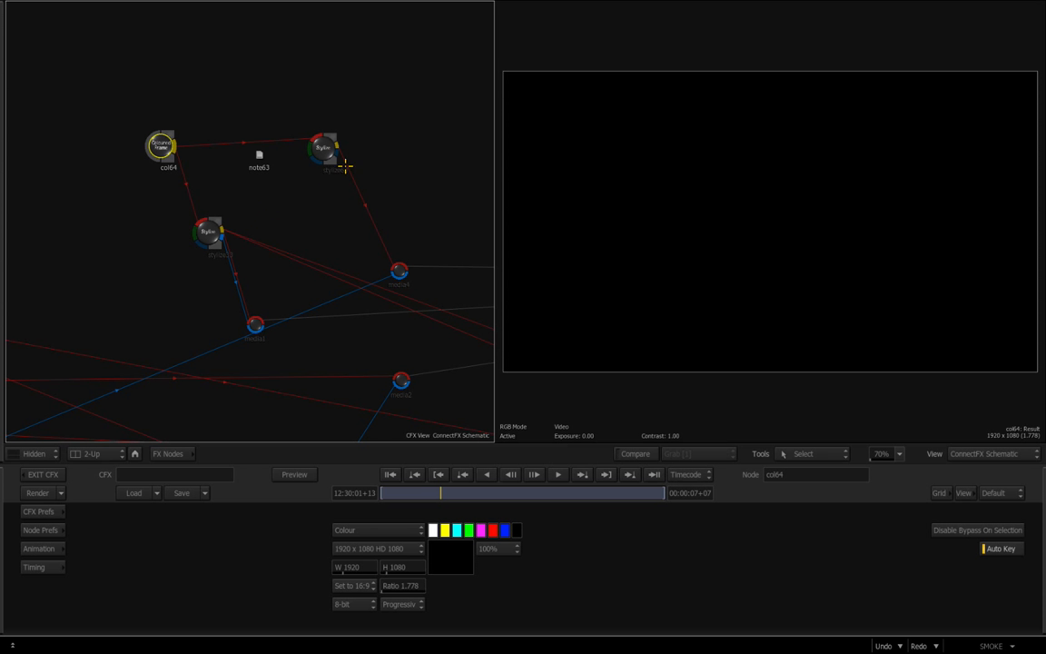
left_click_drag(302, 185, 288, 231)
left_click(308, 132)
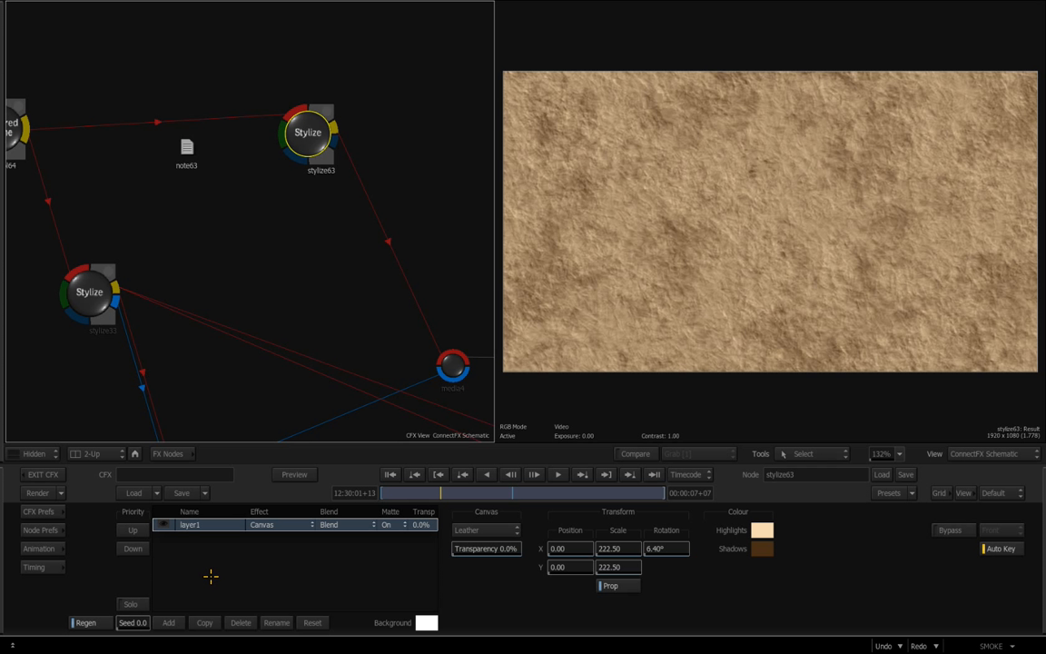
left_click(289, 528)
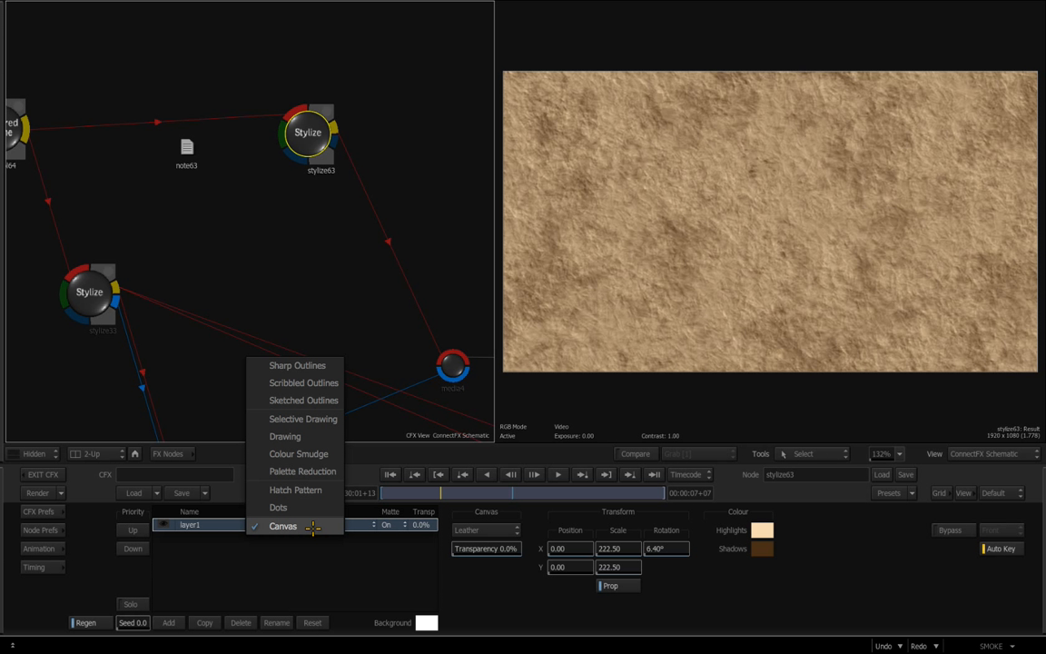
left_click(313, 527)
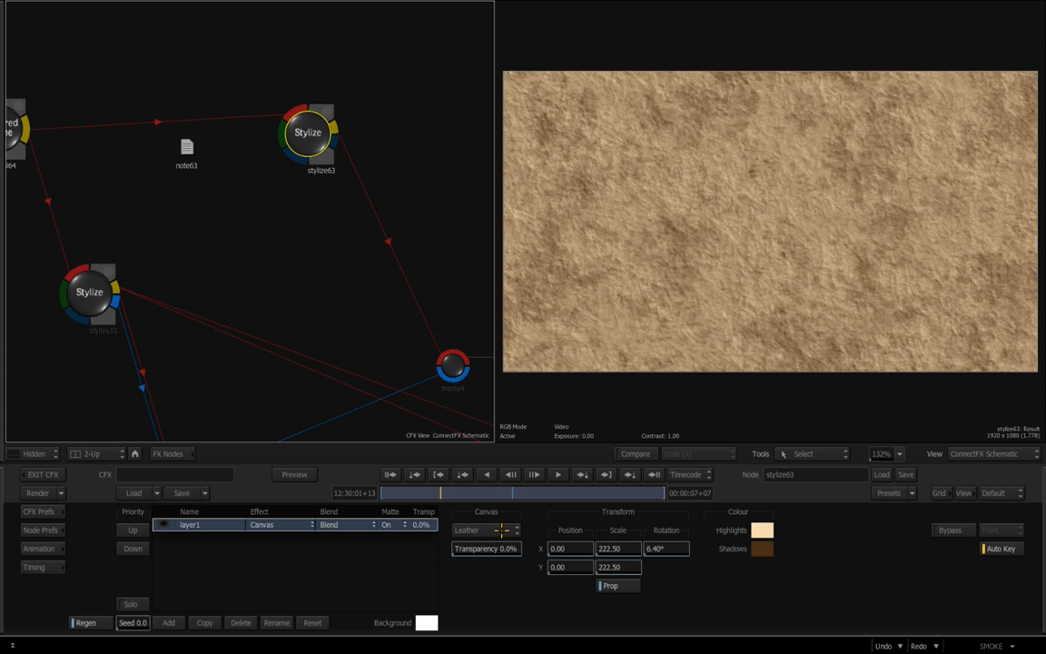
- Try the Drawing Paper 2 and Crumpled Paper 1 canvas textures on stylize63's layer1, and return it to Leather
left_click(498, 530)
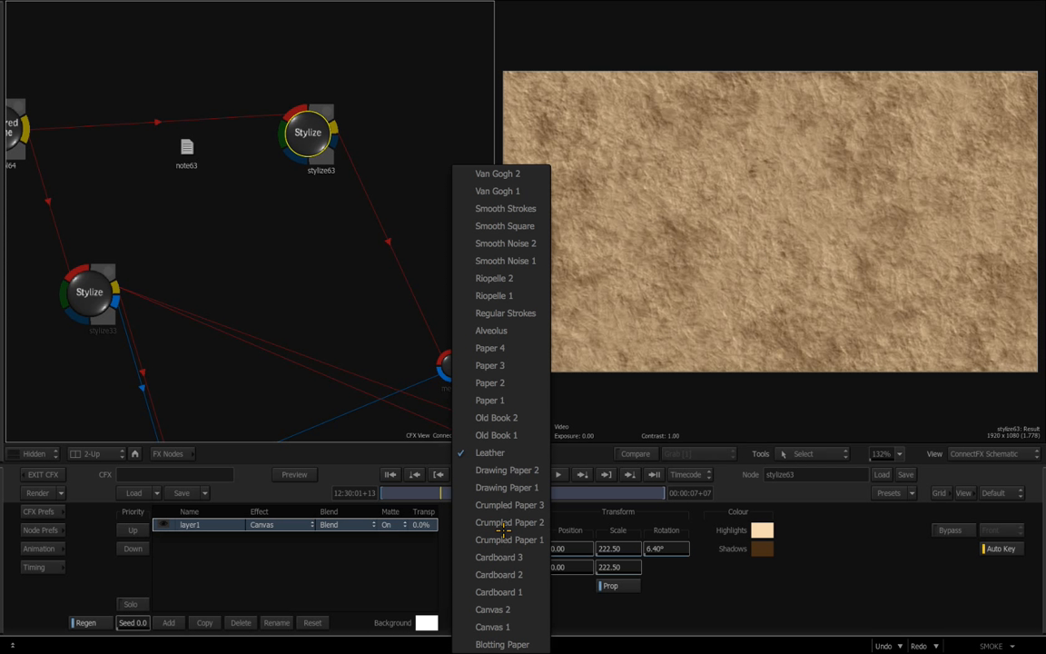
left_click(506, 469)
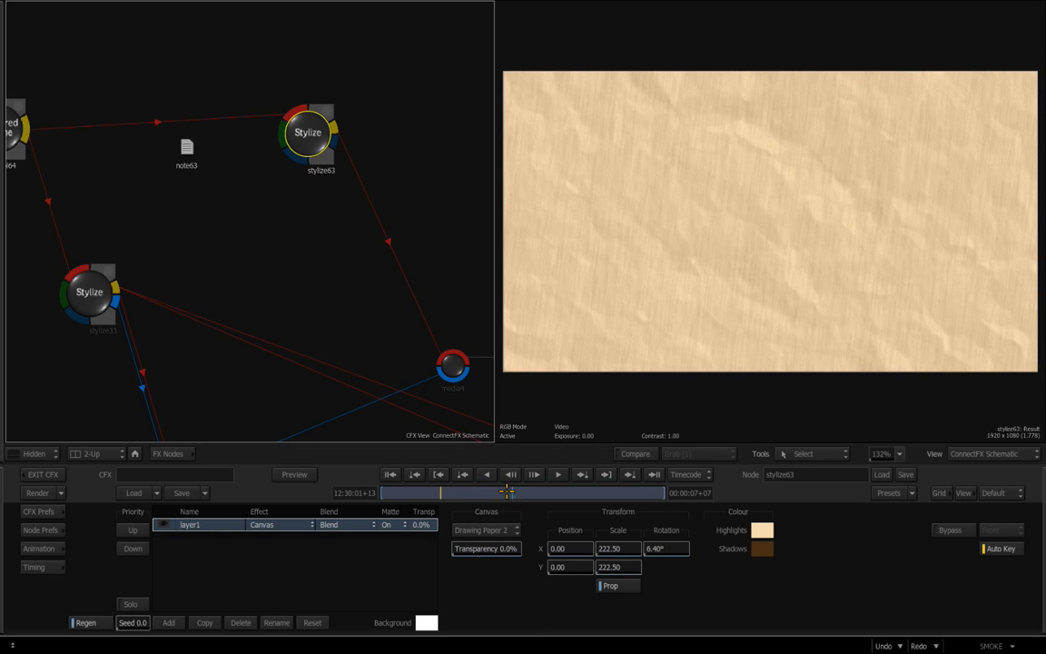
left_click(484, 532)
left_click(502, 537)
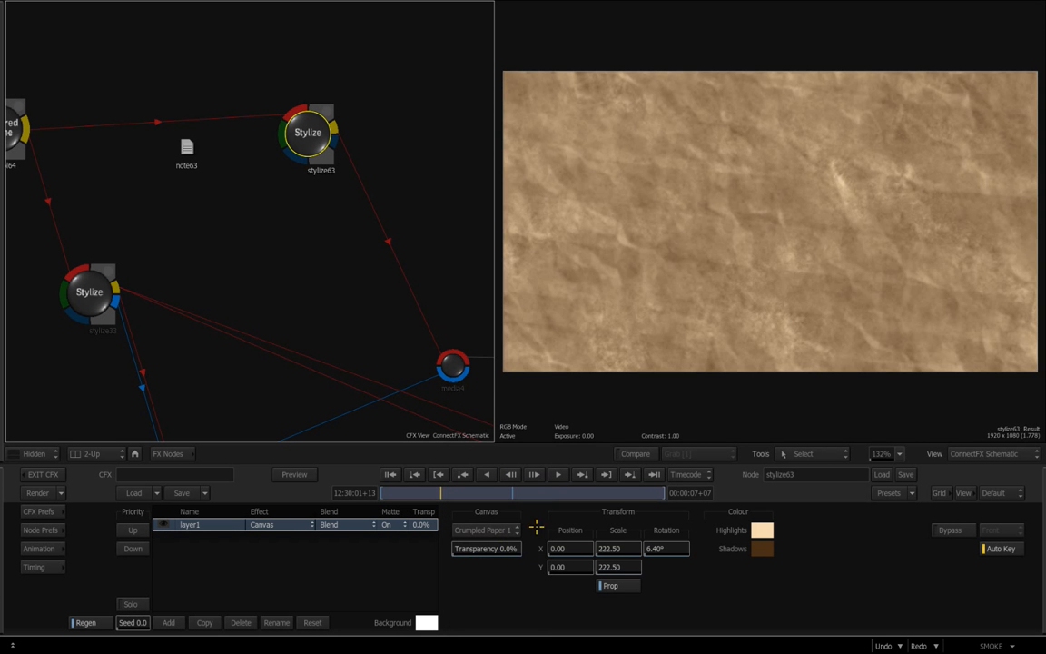
left_click(486, 532)
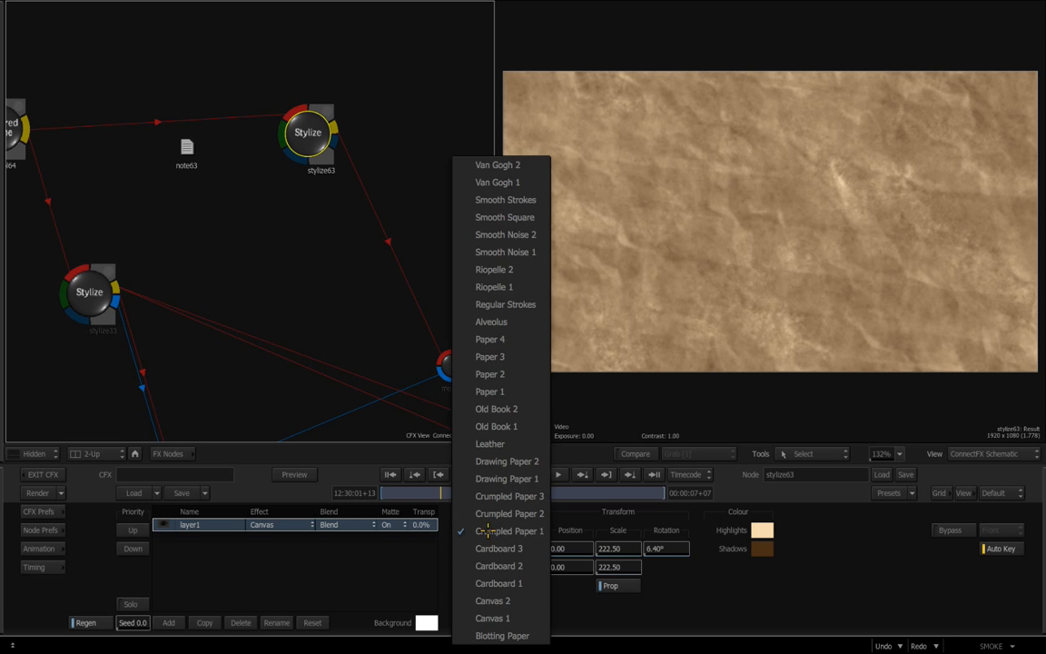
left_click(498, 443)
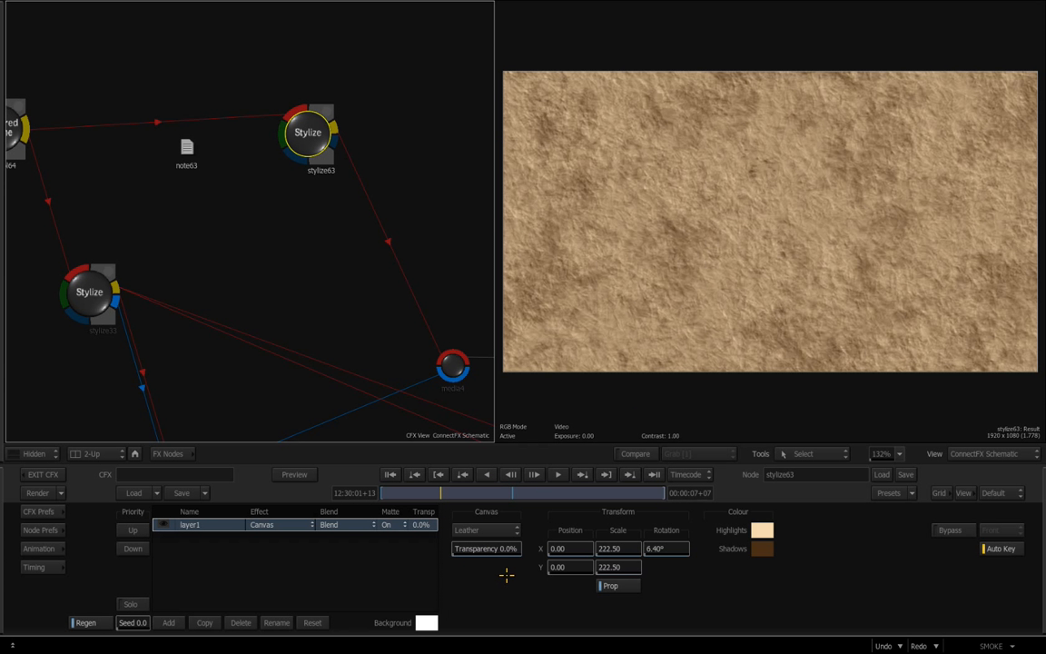
- Check the Highlights colour choices of stylize63's canvas, try rotating the texture to about 7.6°, and undo the rotation
left_click(762, 529)
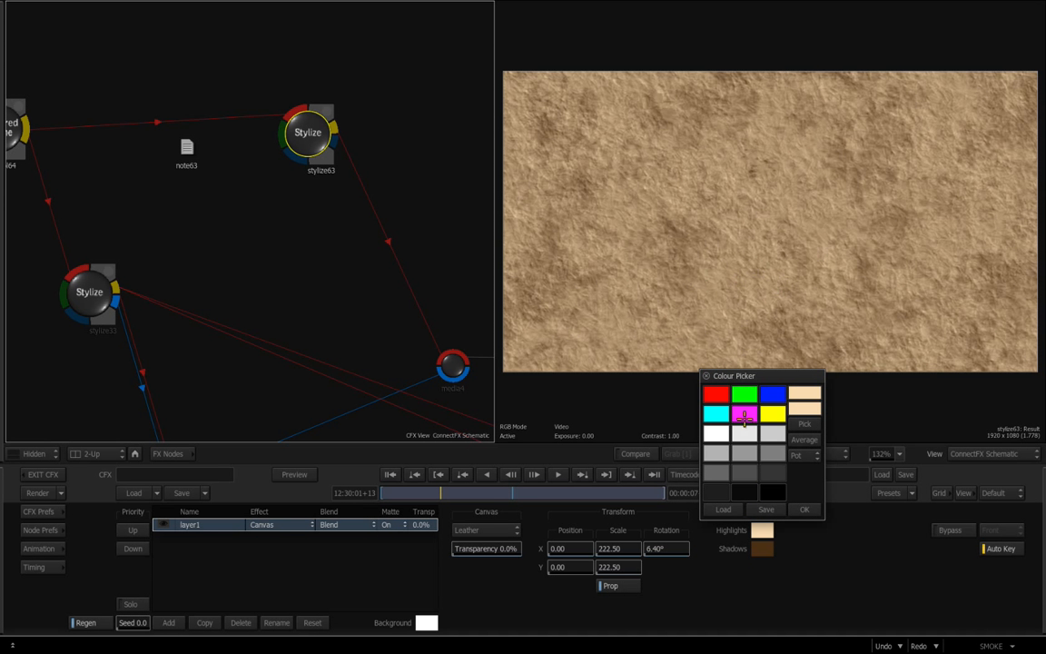
left_click(804, 510)
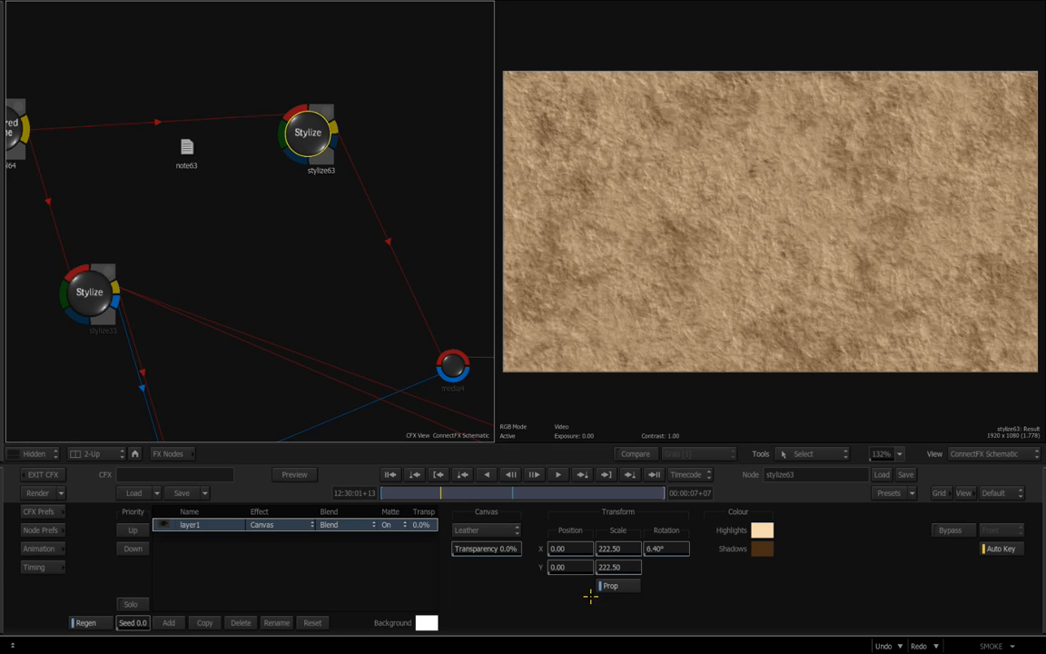
left_click_drag(672, 549, 650, 551)
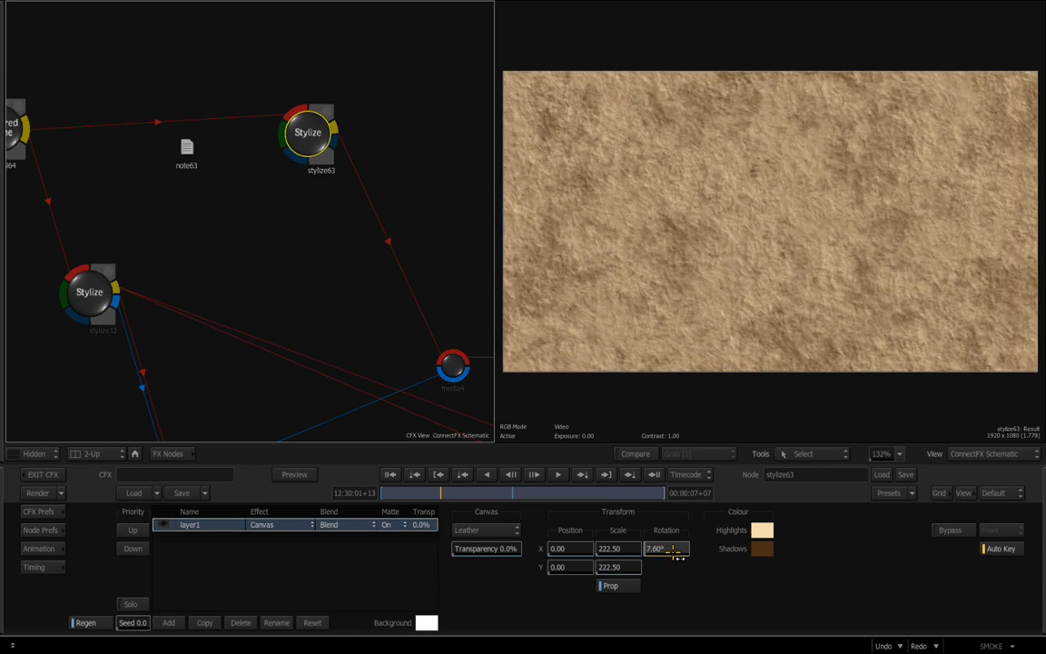
left_click(881, 646)
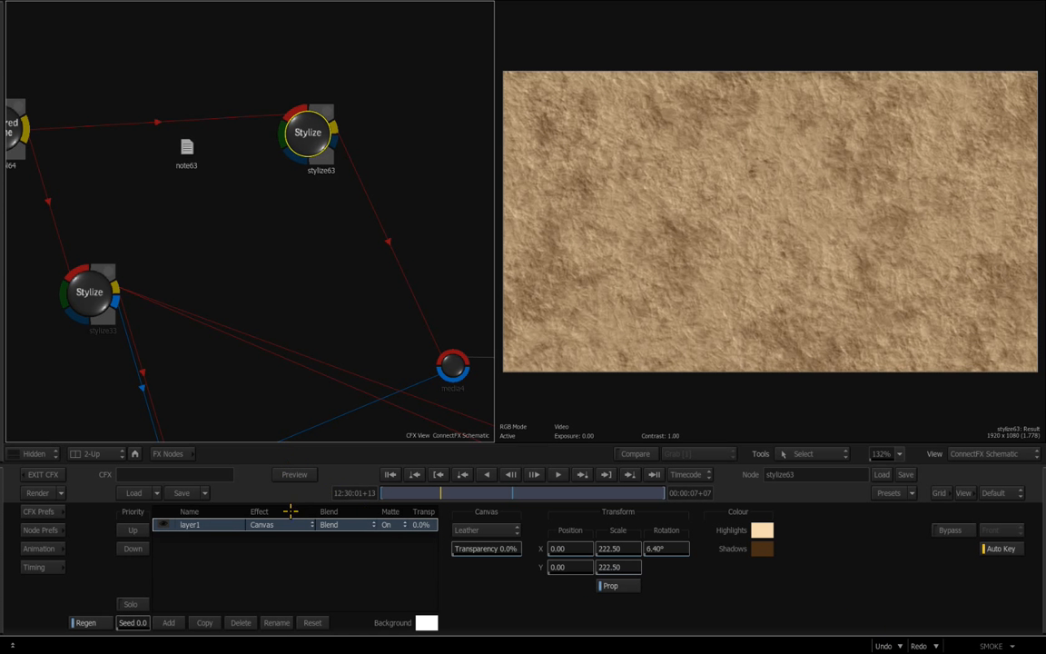
- View the paper texture produced by the Stylize node stylize33, and look over the connected parts of the schematic
left_click_drag(207, 255, 399, 136)
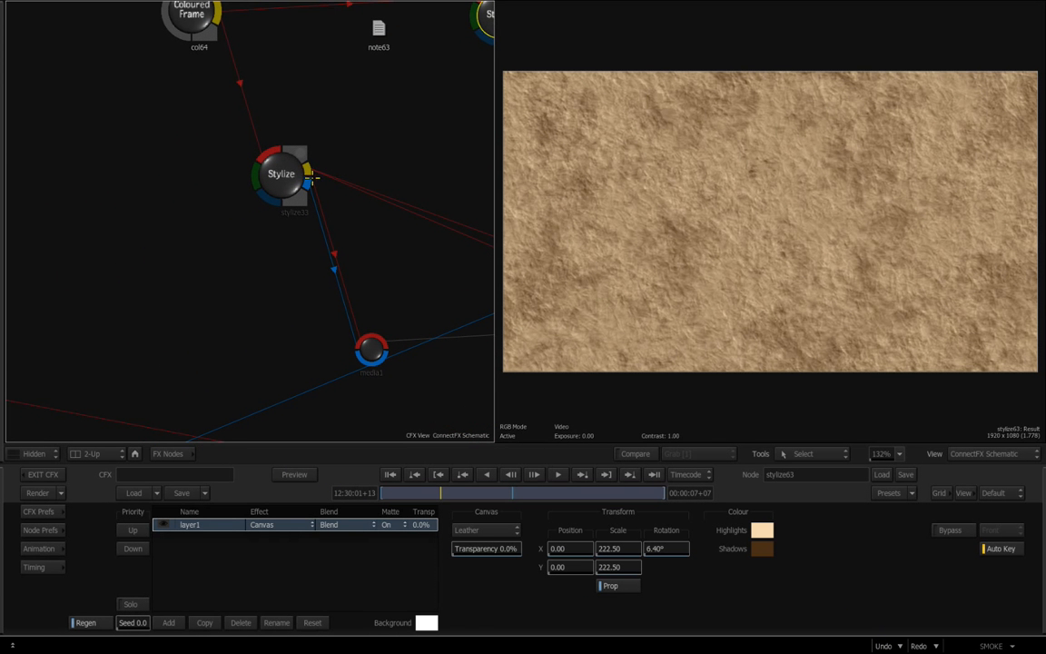
left_click(281, 172)
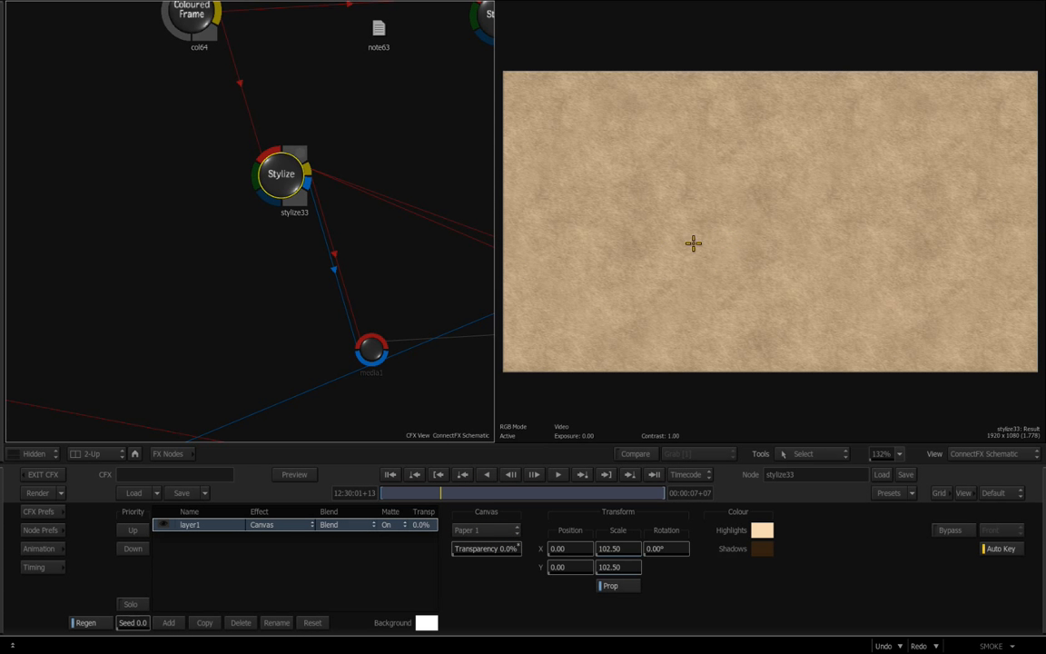
left_click_drag(283, 270, 290, 86)
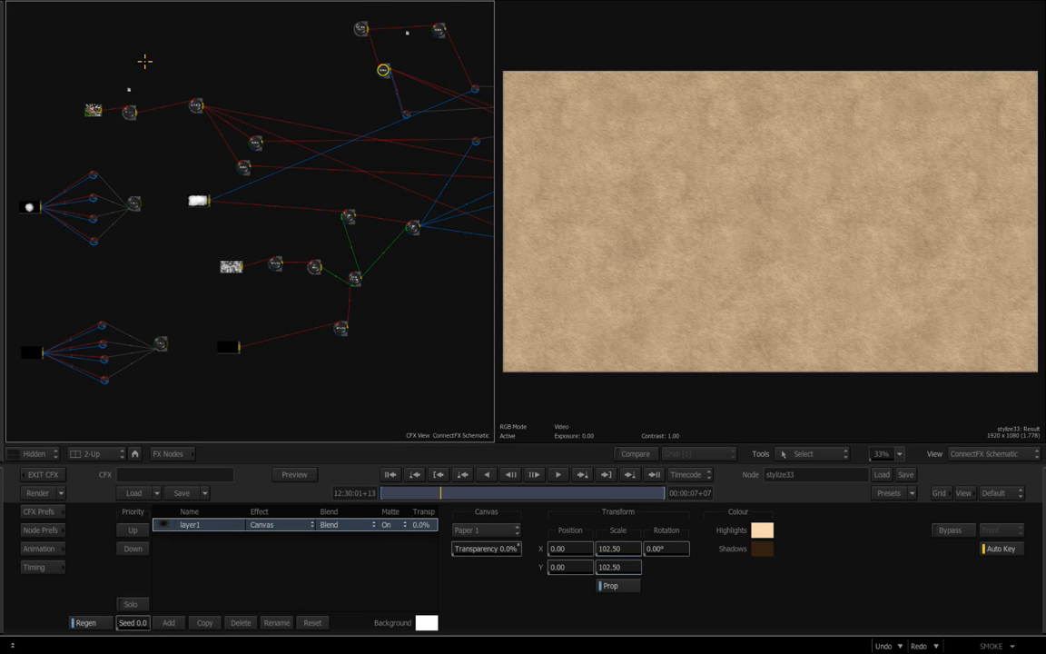
left_click_drag(204, 243, 257, 250)
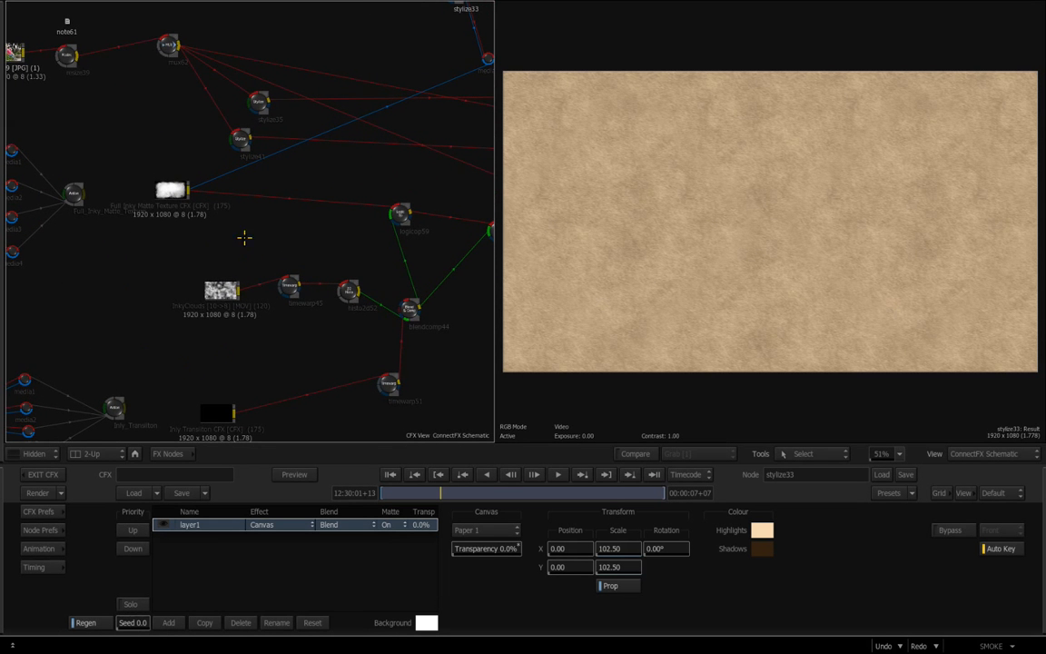
left_click_drag(344, 76, 187, 337)
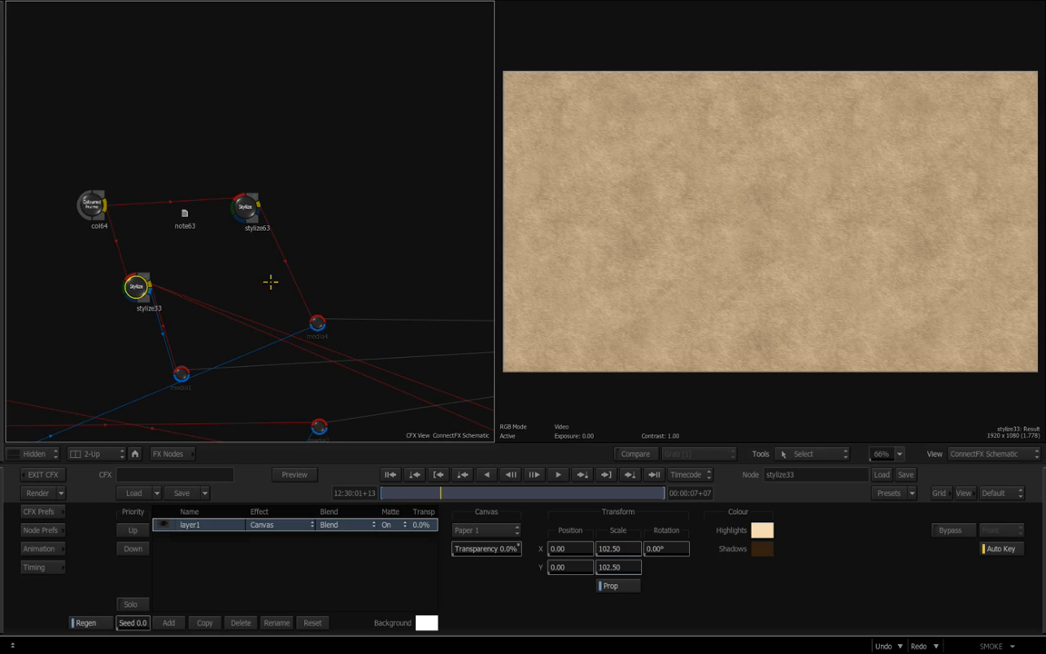
- View the title text inside the Text node's editor and inspect the MUX nodes inside the mux50 stereo group, returning to the schematic each time
left_click_drag(450, 264, 131, 103)
left_click_drag(259, 365, 323, 272)
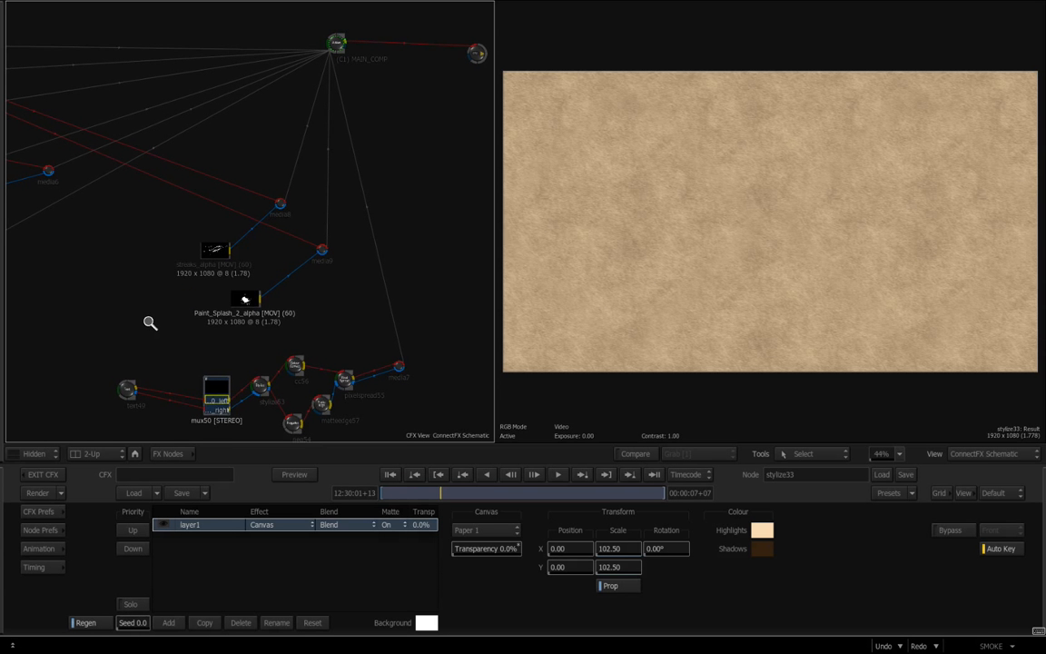
left_click_drag(150, 322, 232, 326)
left_click_drag(159, 381, 235, 147)
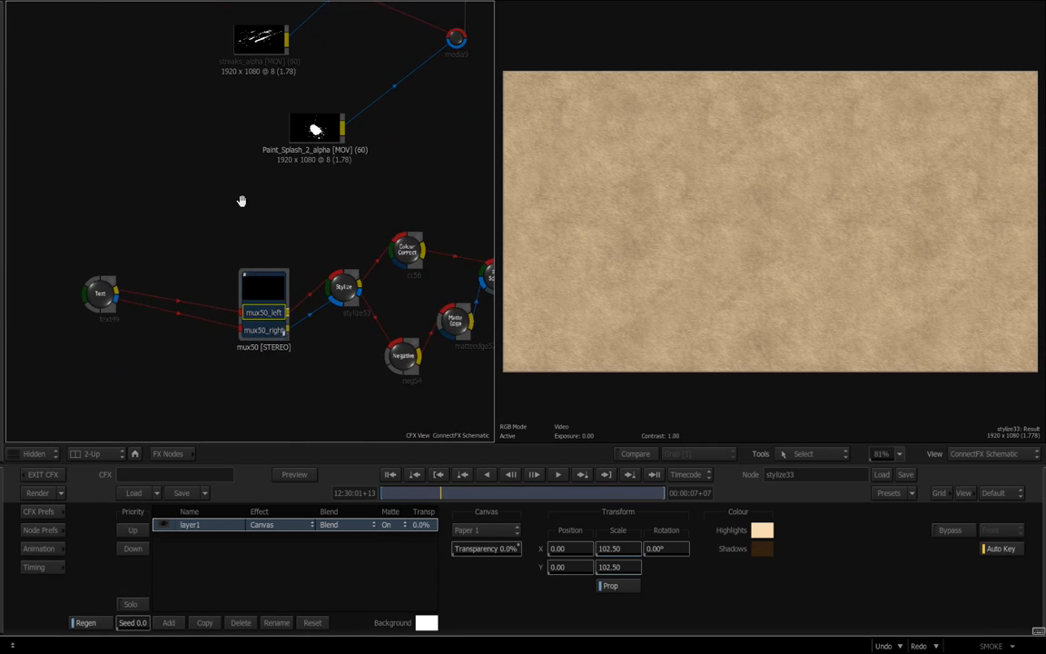
left_click_drag(243, 201, 195, 148)
left_click_drag(44, 241, 89, 253)
double_click(89, 254)
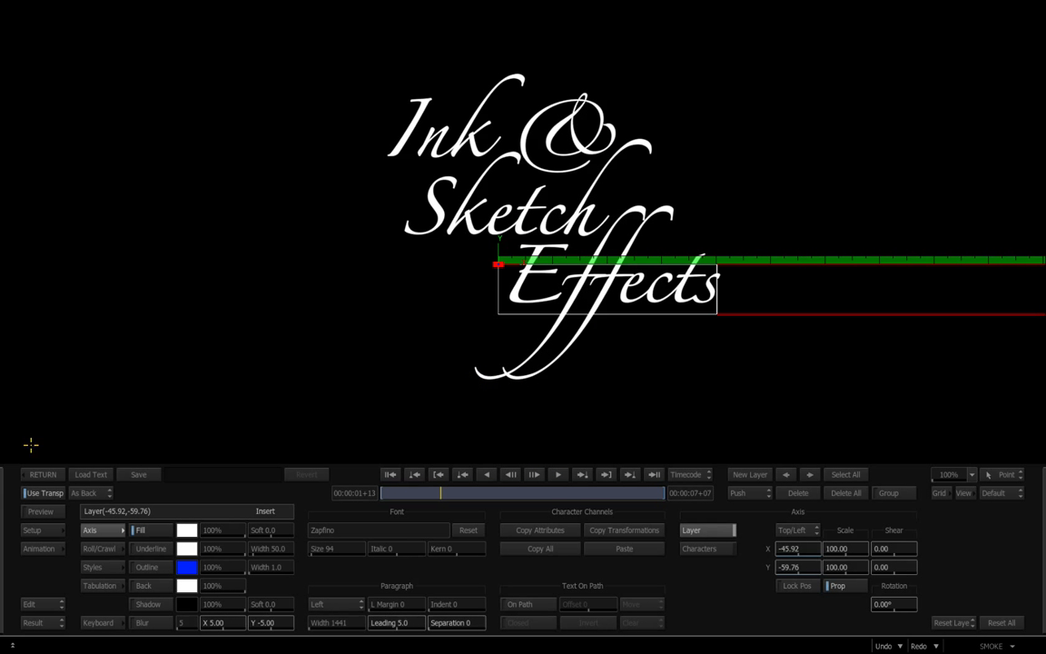
left_click(43, 474)
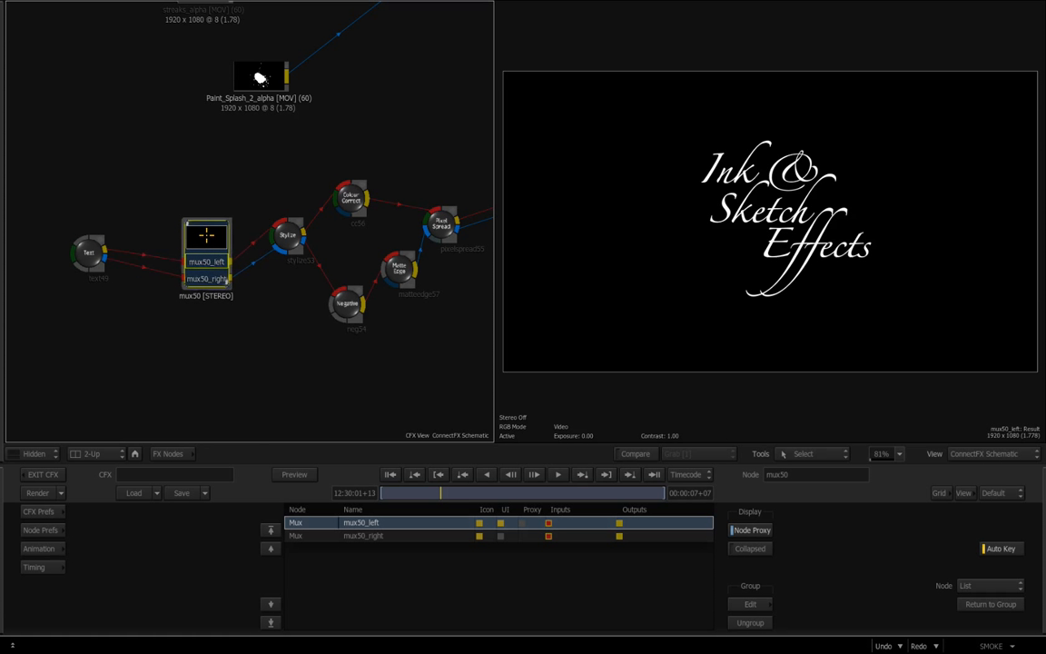
double_click(207, 244)
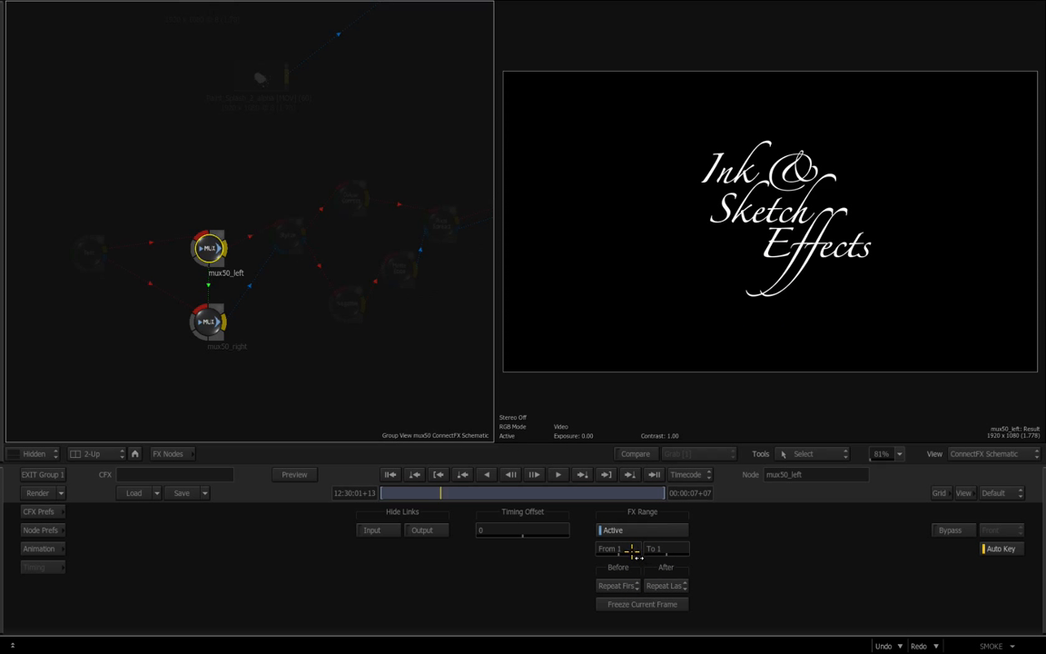
left_click(49, 474)
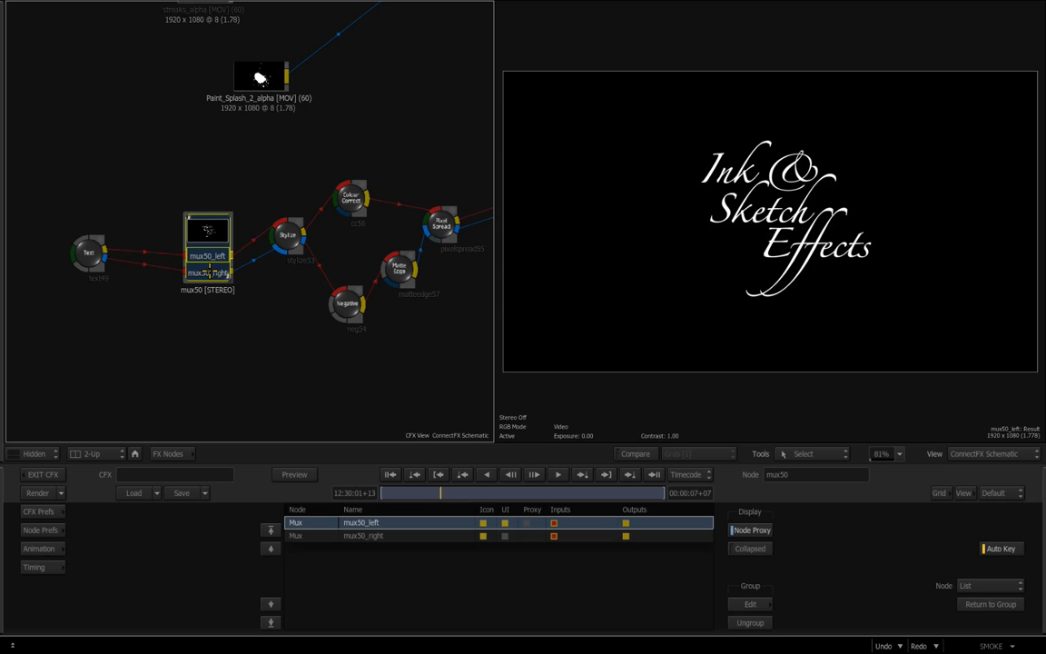
- View the result of the Stylize node stylize53 enlarged, and compare it with the node's OutMatte output
mouse_move(238, 313)
left_mouse_down()
mouse_move(292, 314)
mouse_move(190, 329)
left_mouse_up()
left_click(221, 245)
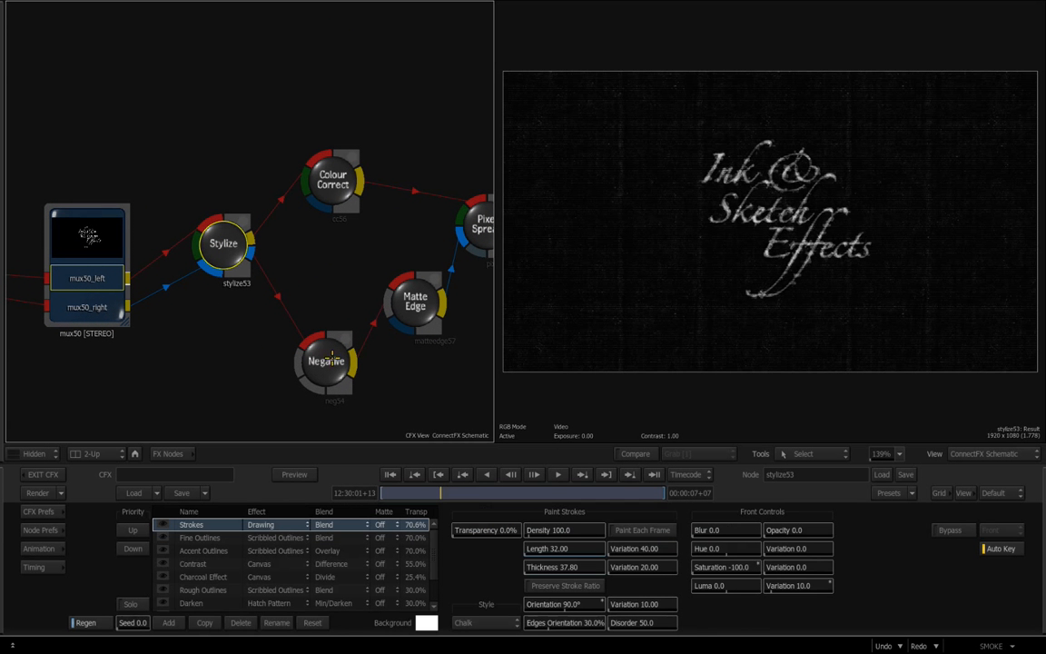
left_click_drag(687, 315, 667, 334)
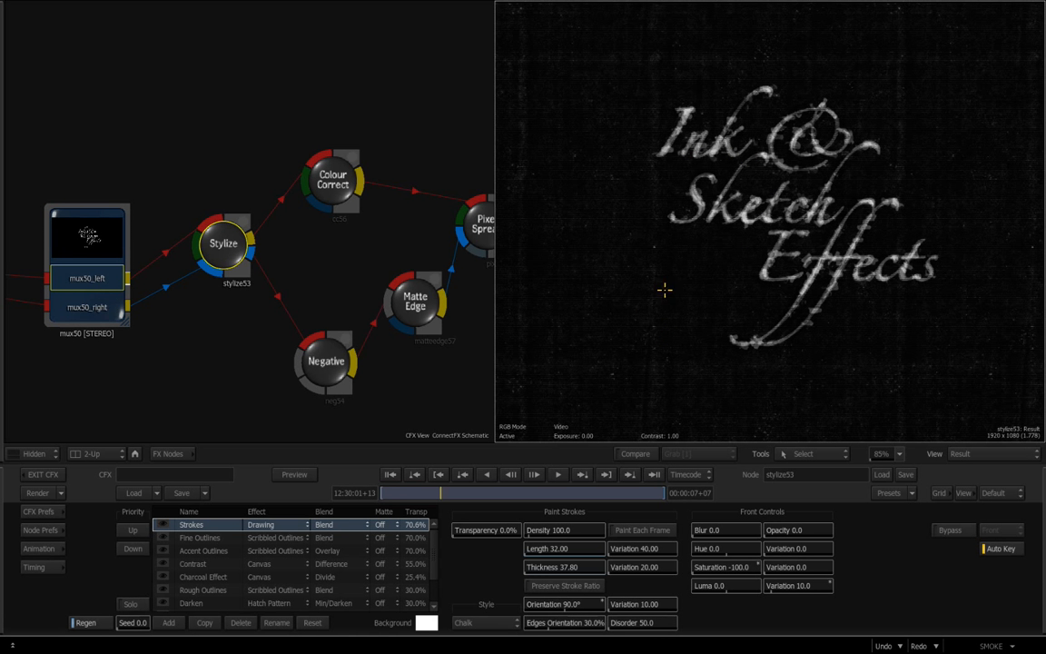
key("F4")
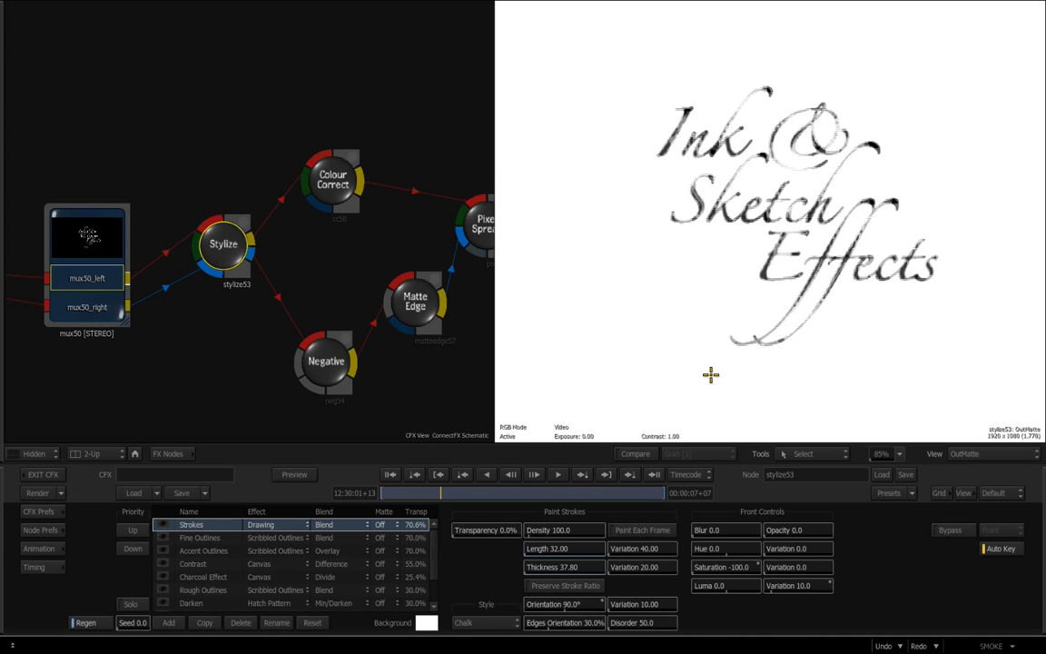
key("F4")
- View the results of the Colour Correct cc56 and the Negative neg54 in the title branch
left_click(344, 187)
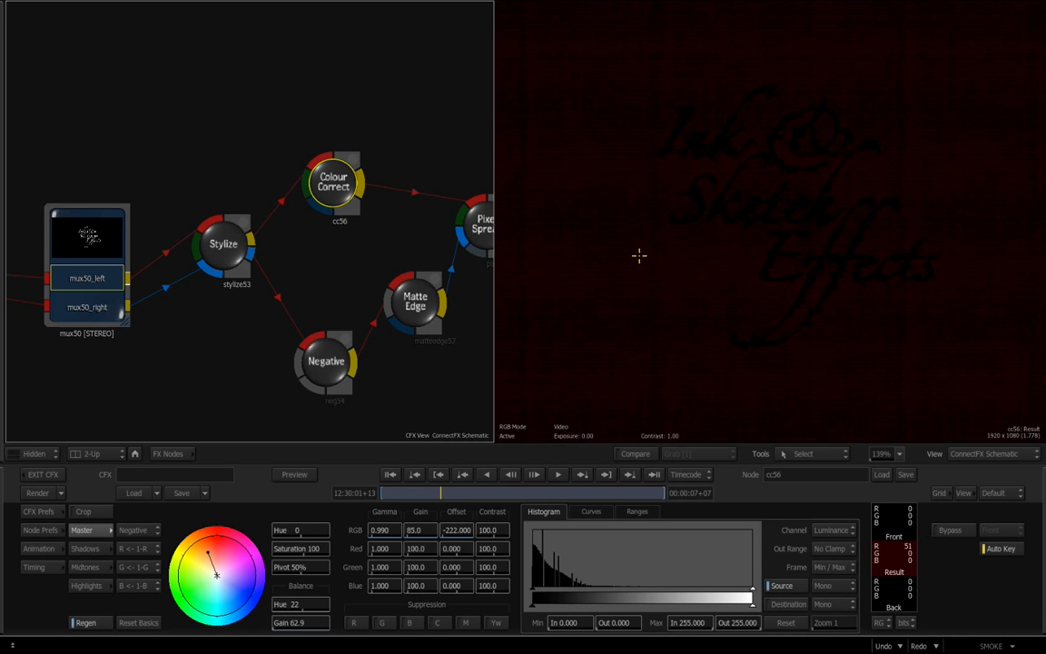
left_click(333, 372)
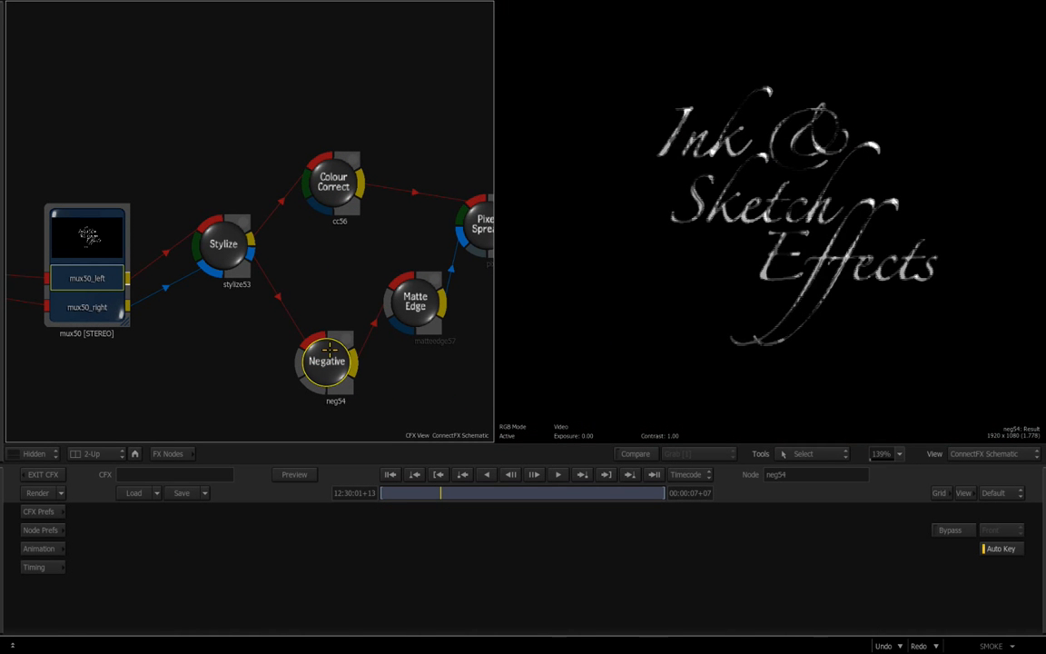
- View the Matte Edge matteedge57 result across the timeline up to 12:30:04+21, and the Pixel Spread pixelspread55 result
left_click(415, 307)
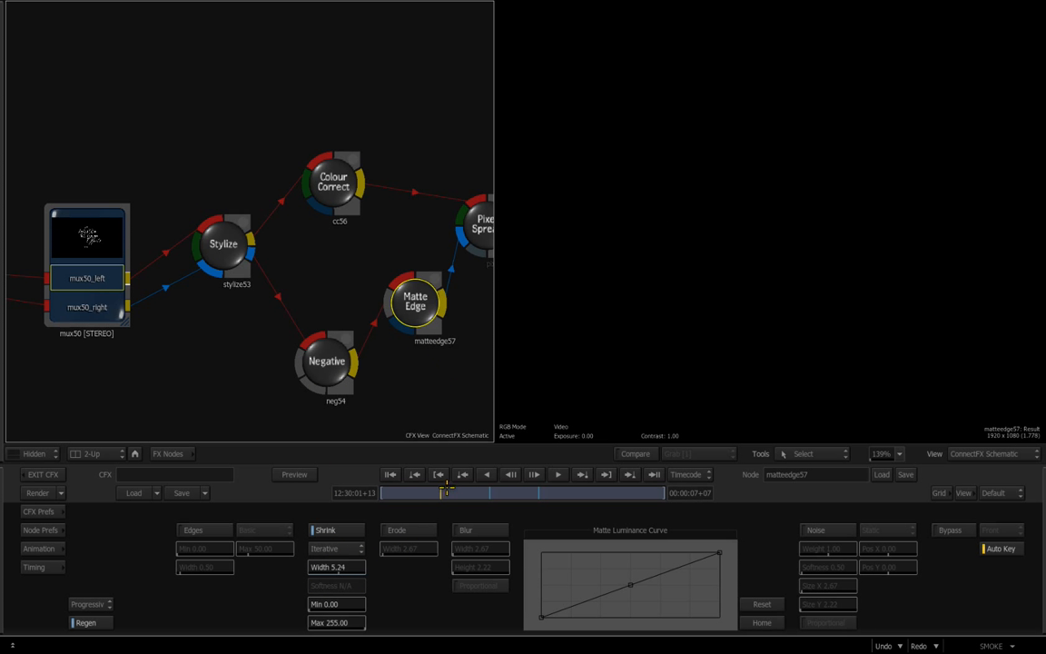
left_click_drag(443, 496, 526, 458)
left_click_drag(492, 494, 581, 498)
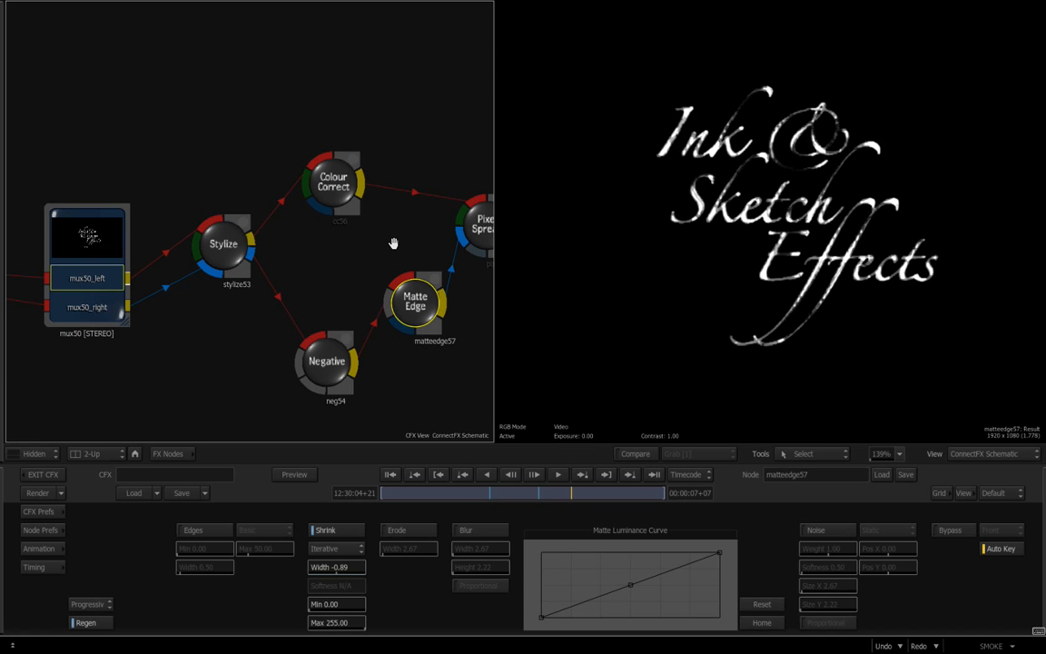
left_click_drag(392, 241, 199, 236)
left_click(290, 212)
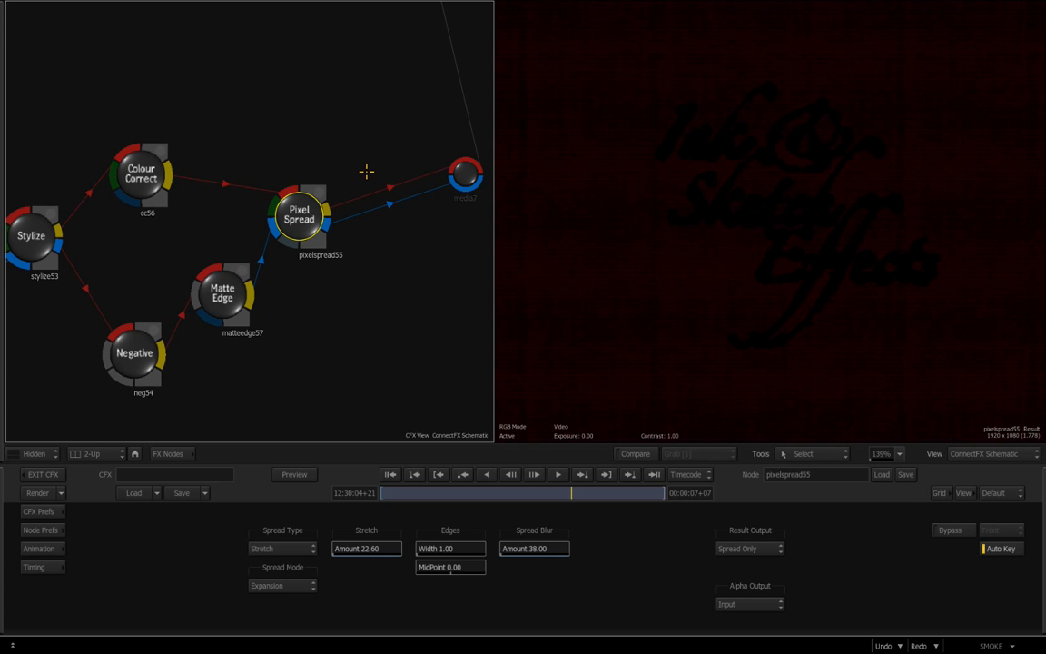
- View the MAIN_COMP Action node's composite and open its Action schematic
left_click_drag(402, 130, 360, 361)
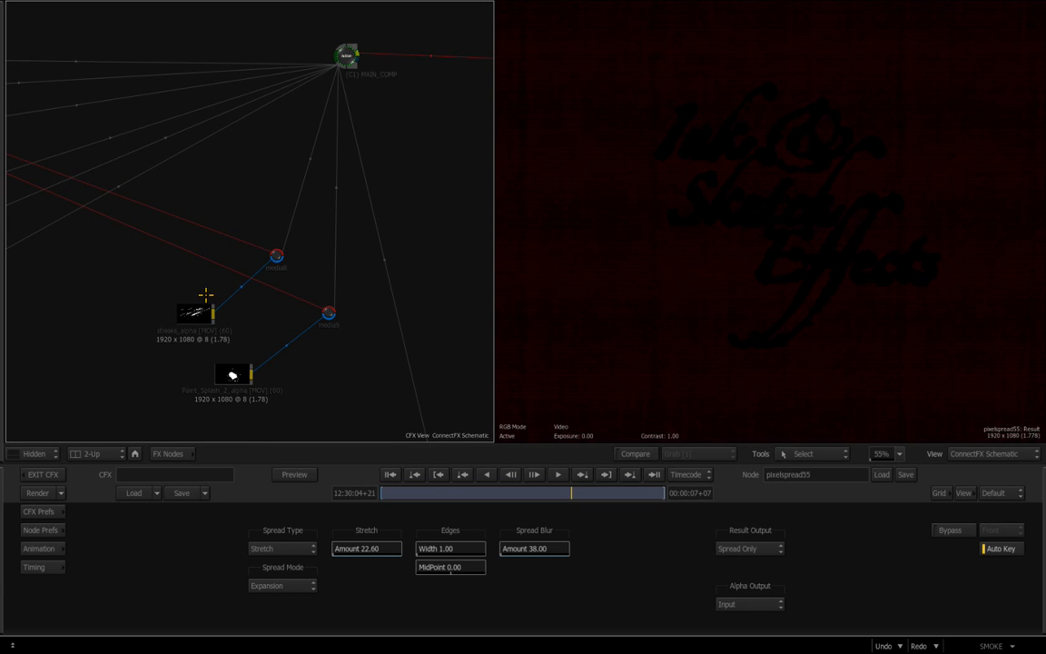
left_click_drag(262, 164, 160, 237)
left_click_drag(287, 227, 338, 270)
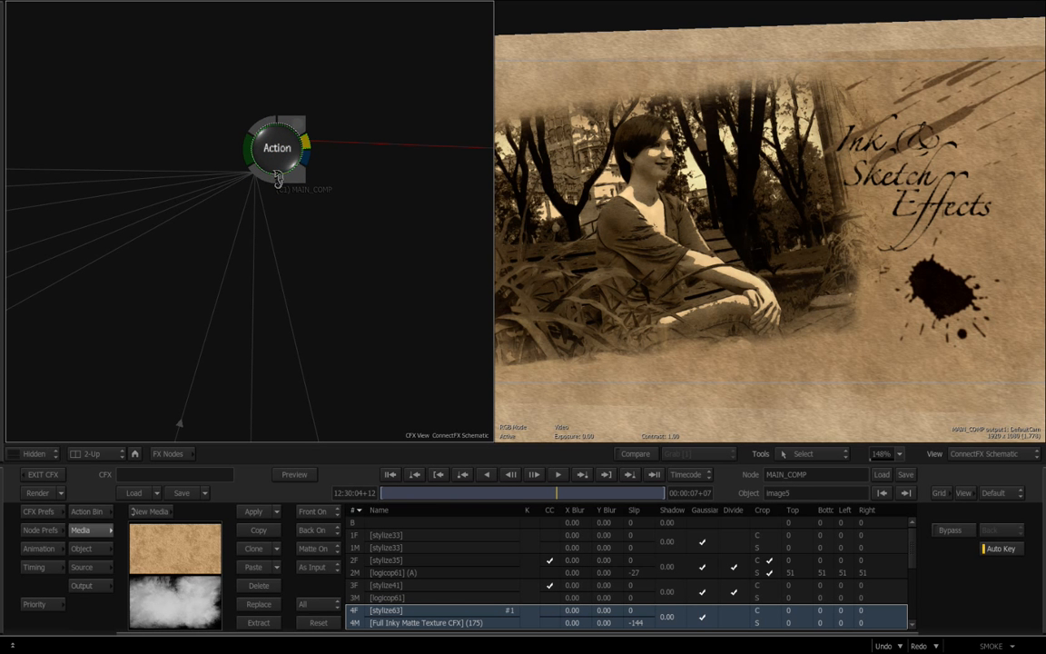
double_click(278, 150)
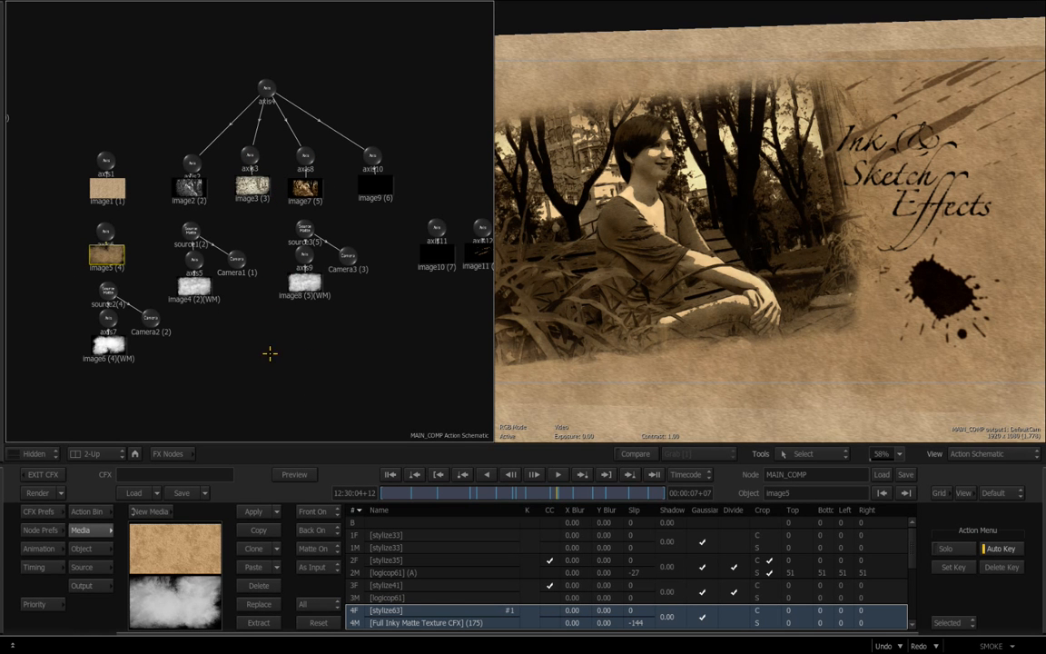
left_click_drag(243, 353, 298, 361)
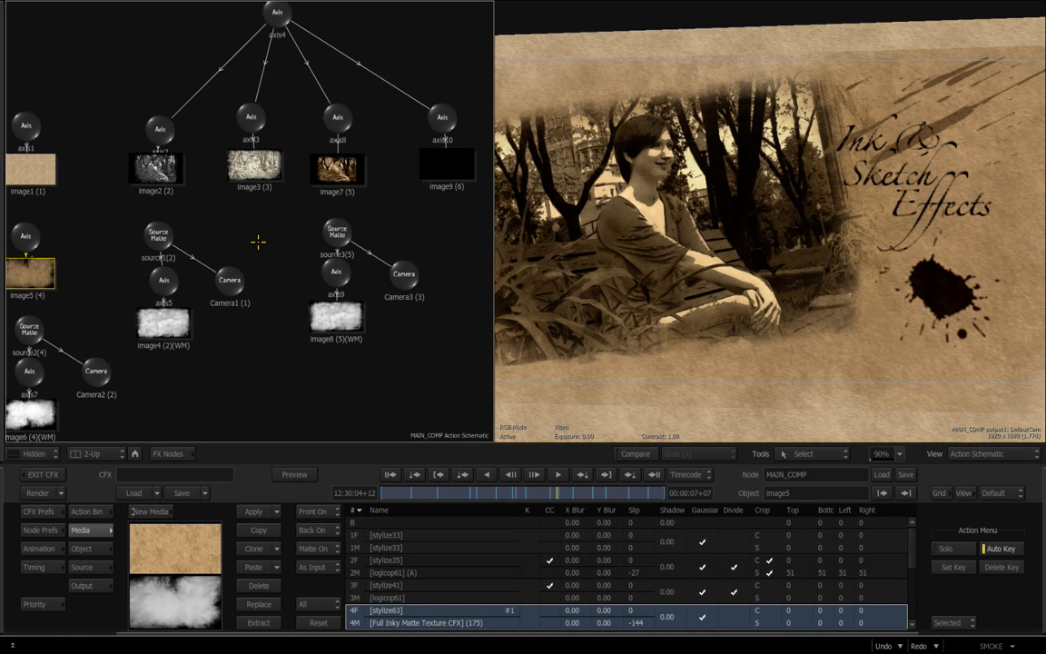
- Hide and unhide the paper background image1 to see what it contributes to the composite
left_click_drag(94, 199, 262, 205)
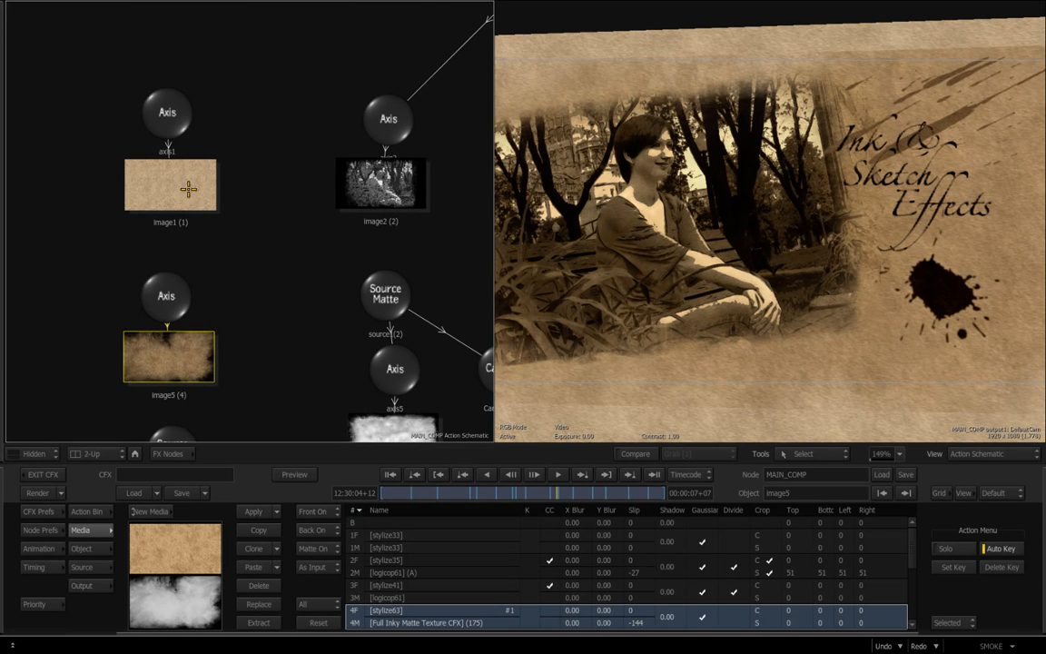
left_click(196, 171)
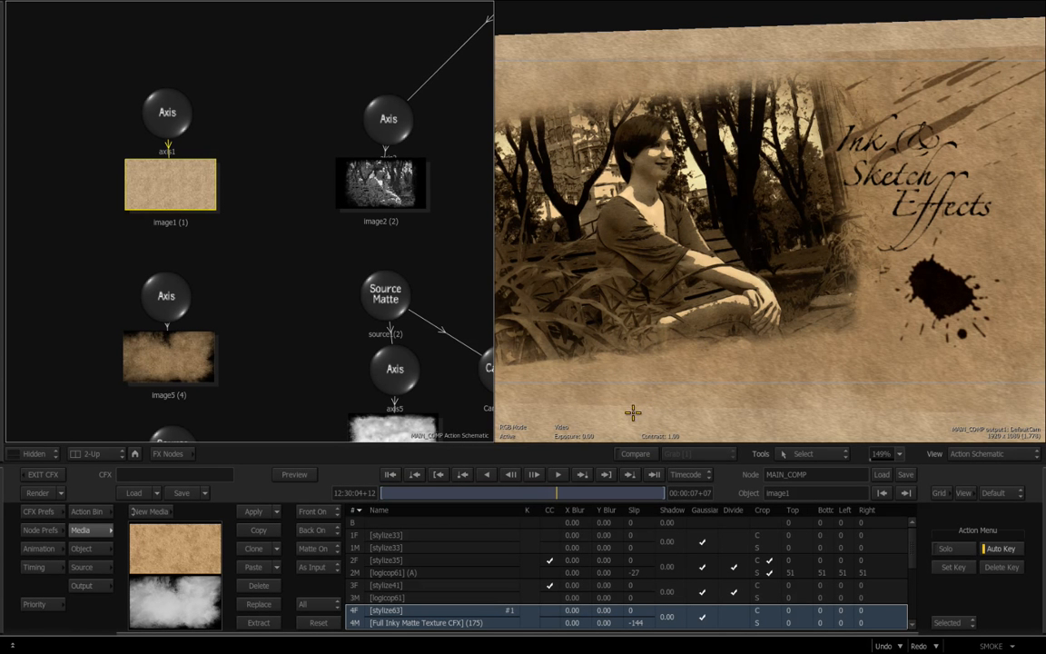
key("h")
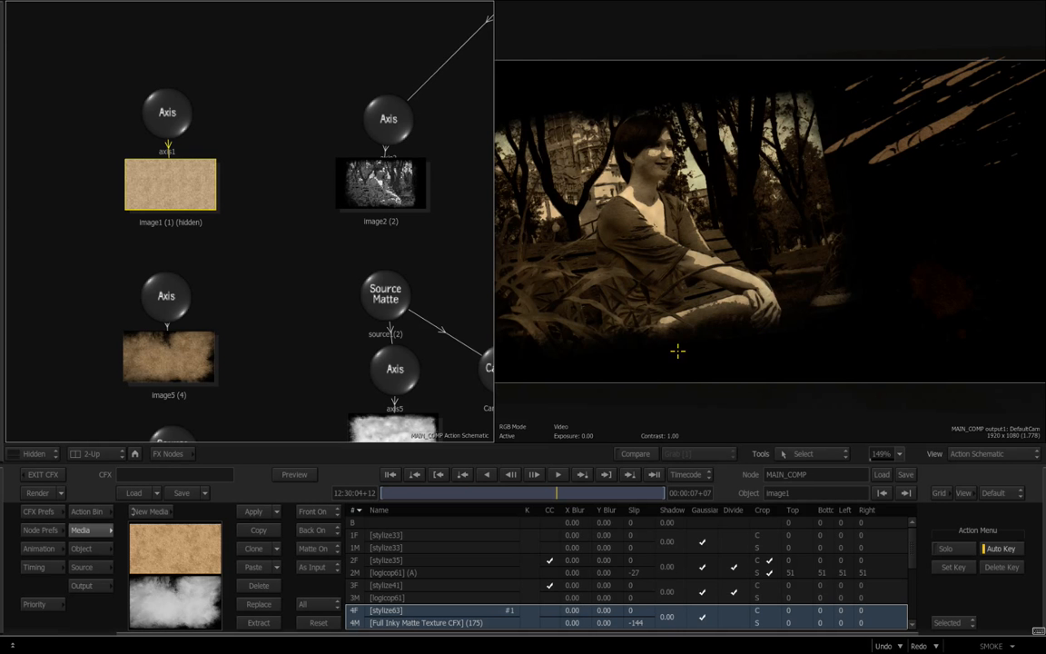
key("h")
- At 12:30:02+07, hide and unhide the darker paper layer image5 repeatedly to compare its effect on the composite
left_click_drag(250, 292, 262, 161)
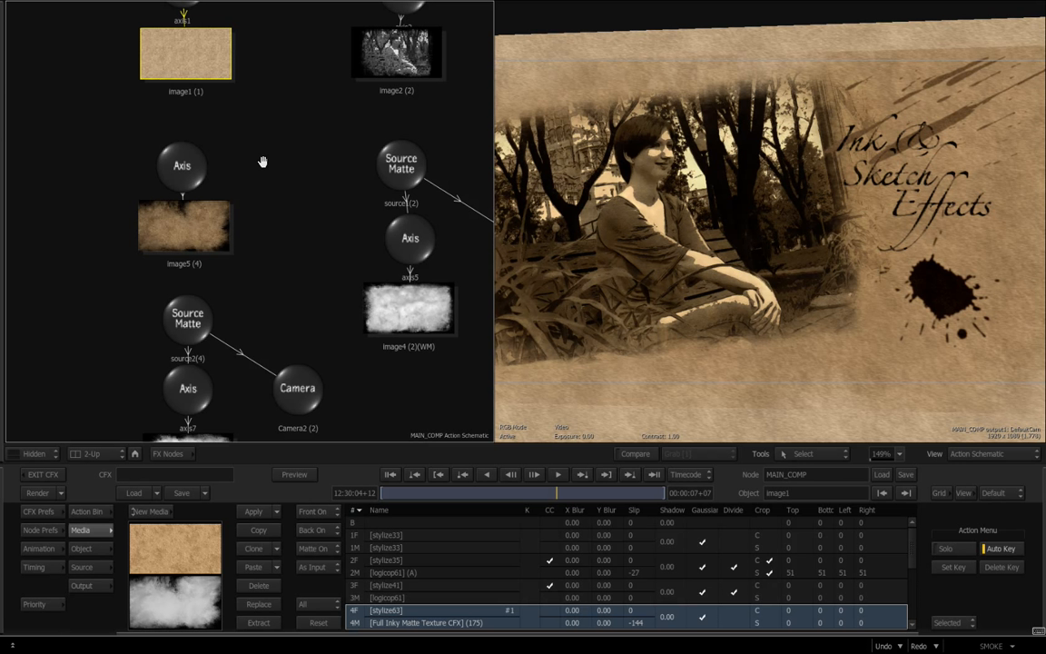
left_click(196, 232)
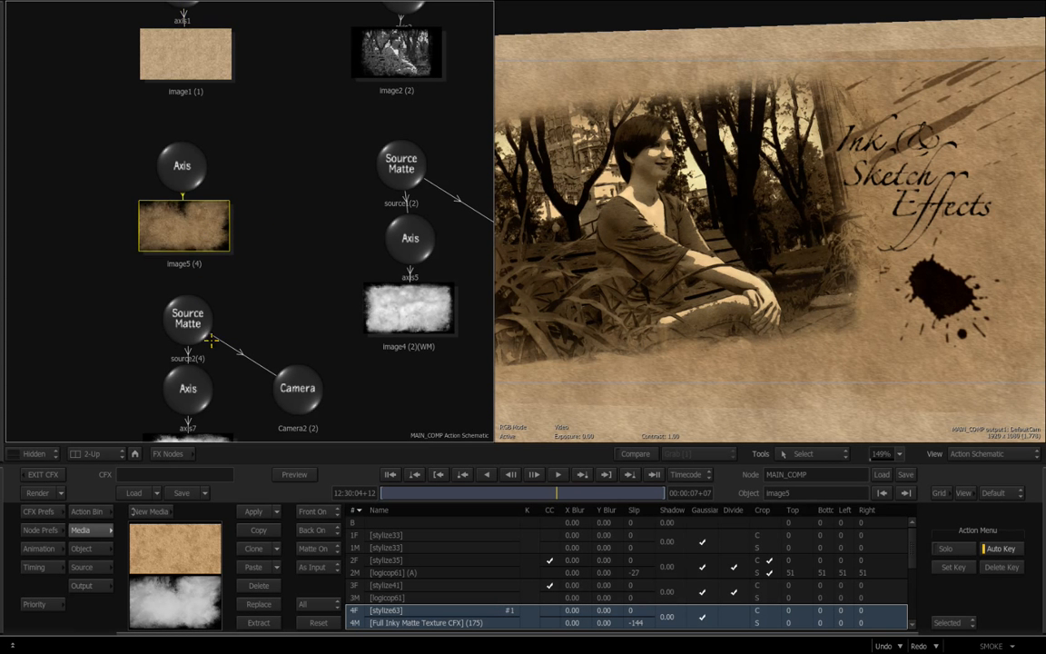
left_click(469, 492)
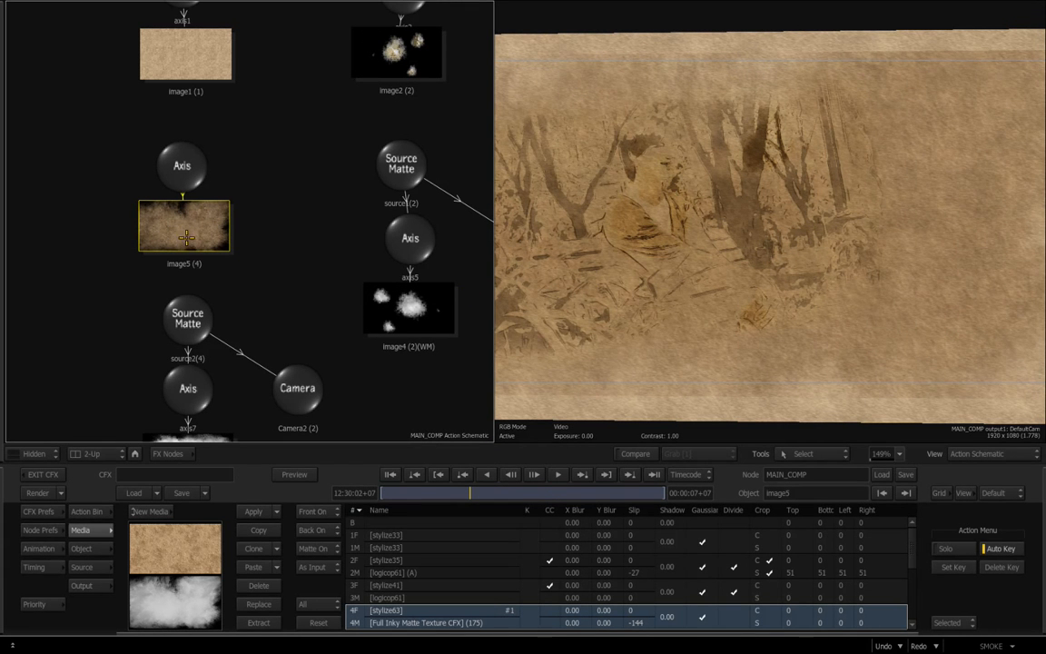
key("h")
key("h")
key("h")
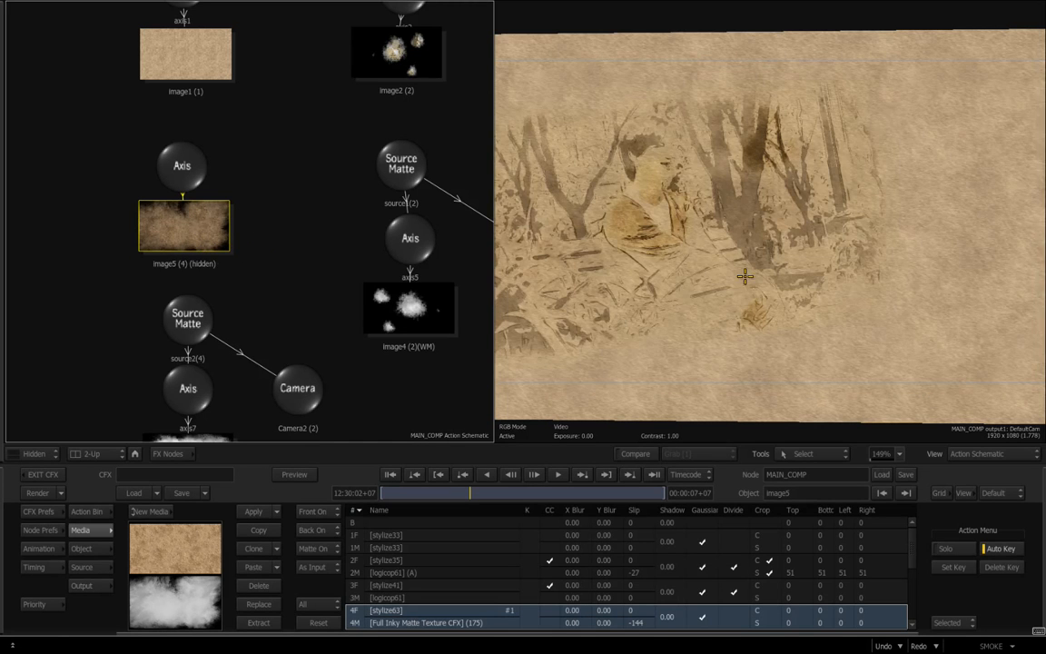
key("h")
key("h")
key("h")
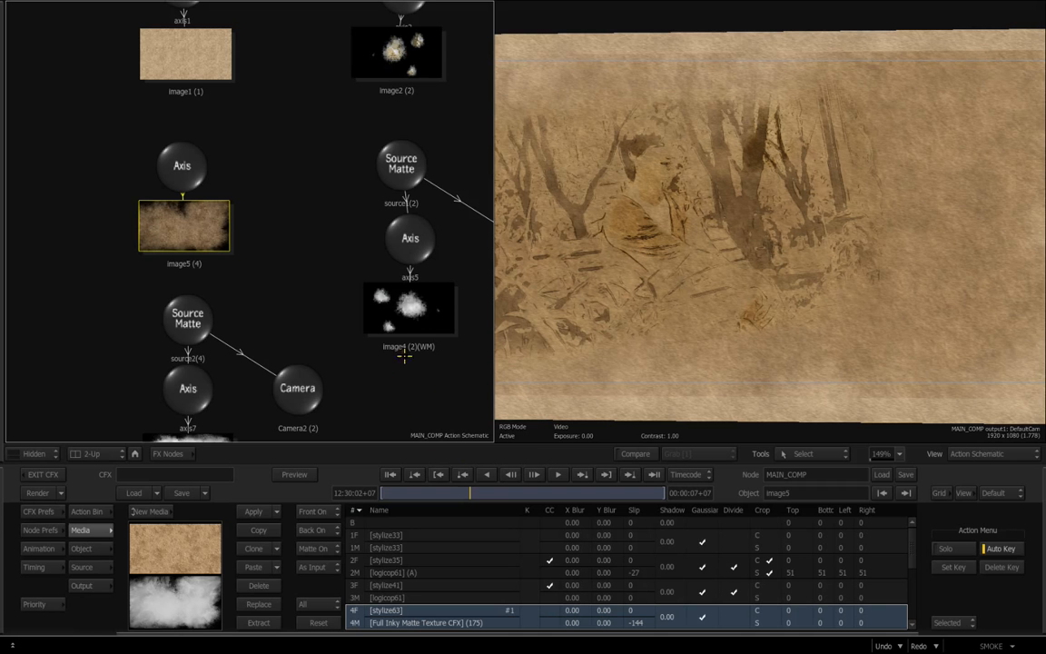
- View the original photo layer image9 from the first frame and scrub through its dissolve to 12:30:01+03
left_click_drag(355, 135, 176, 283)
left_click_drag(252, 299, 220, 295)
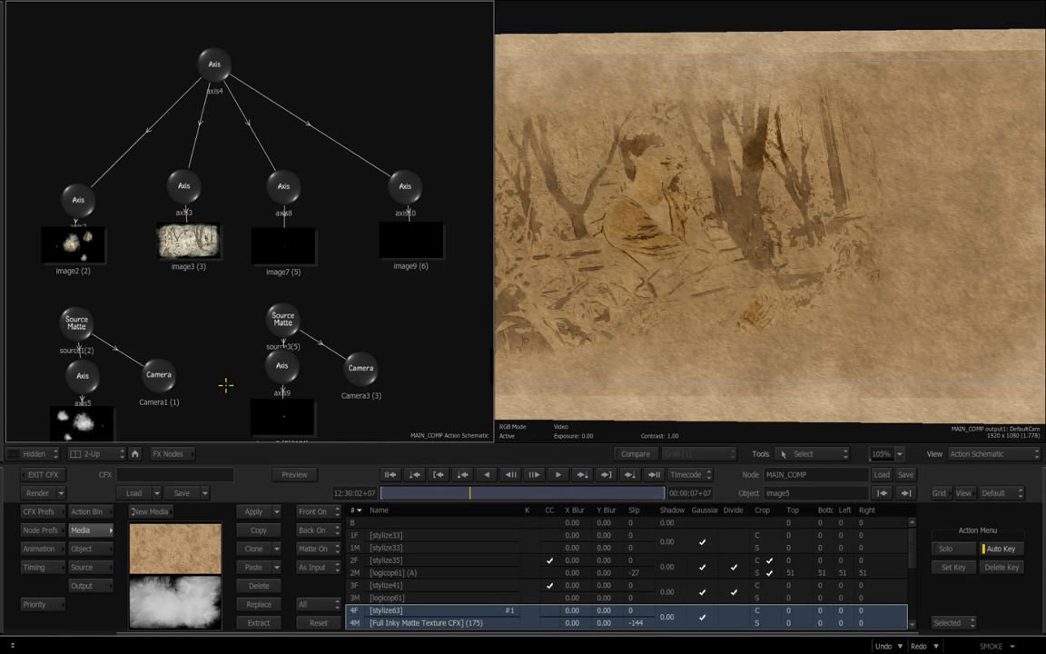
left_click(390, 474)
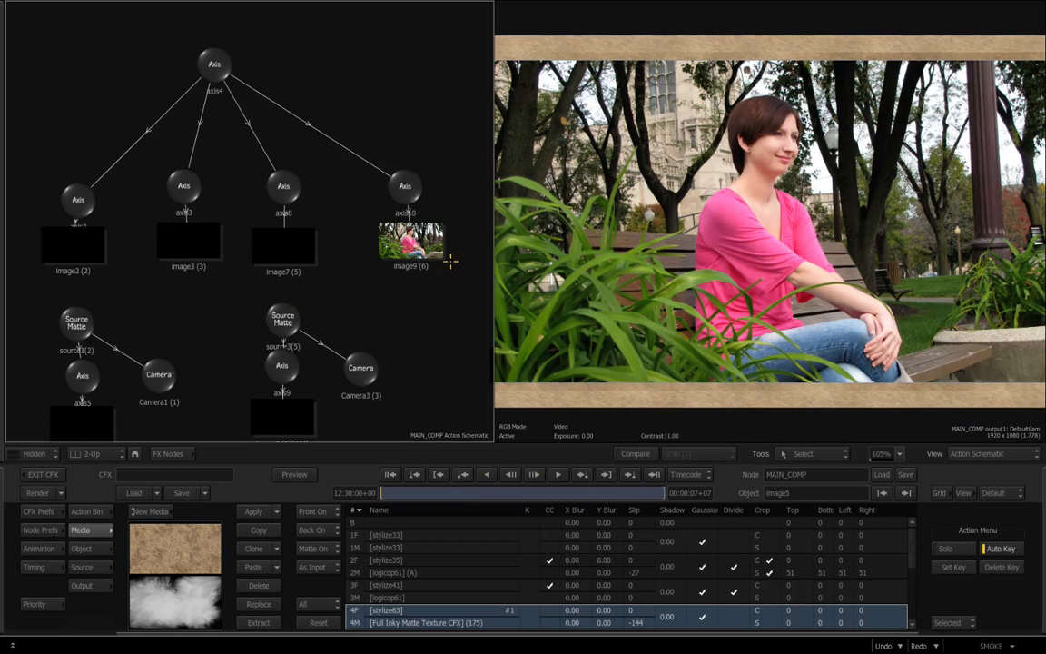
mouse_move(367, 290)
left_mouse_down()
mouse_move(378, 294)
mouse_move(361, 288)
left_mouse_up()
left_click(424, 238)
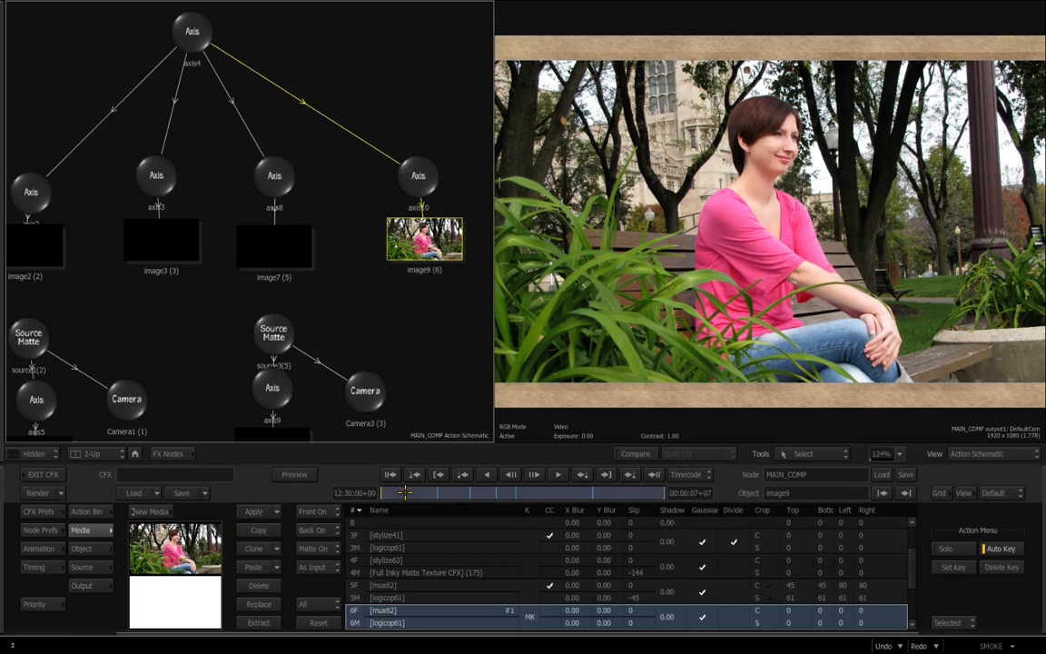
left_click_drag(400, 492, 422, 492)
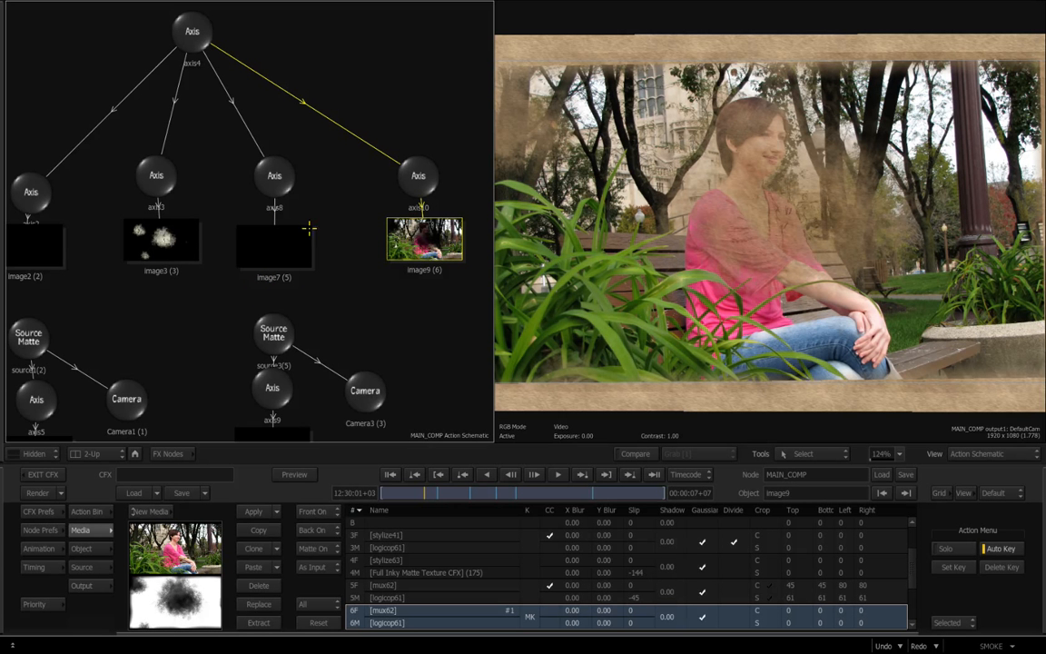
- Inspect the sketch layer image3 and its media entry, scrubbing to 12:30:01+21 to watch it being revealed
left_click(160, 239)
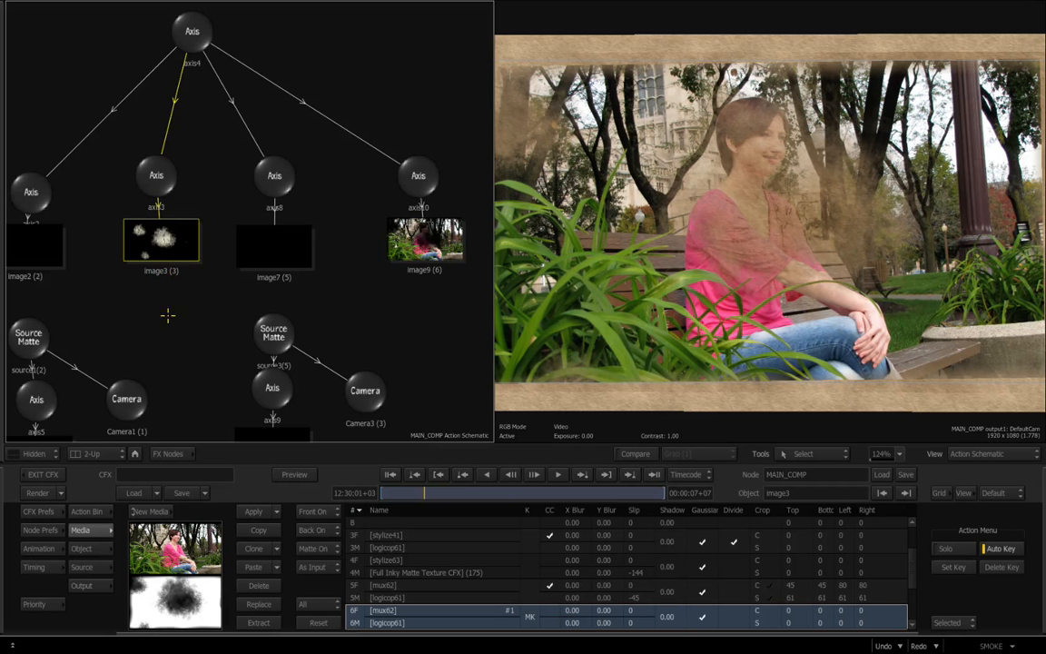
left_click(162, 250)
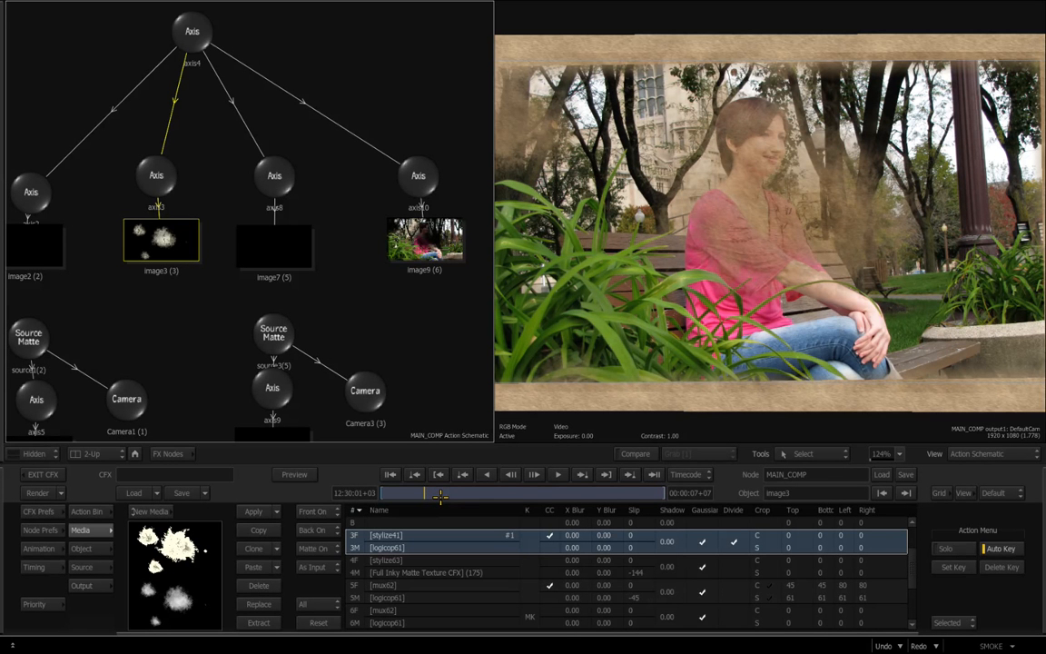
left_click_drag(441, 493, 443, 493)
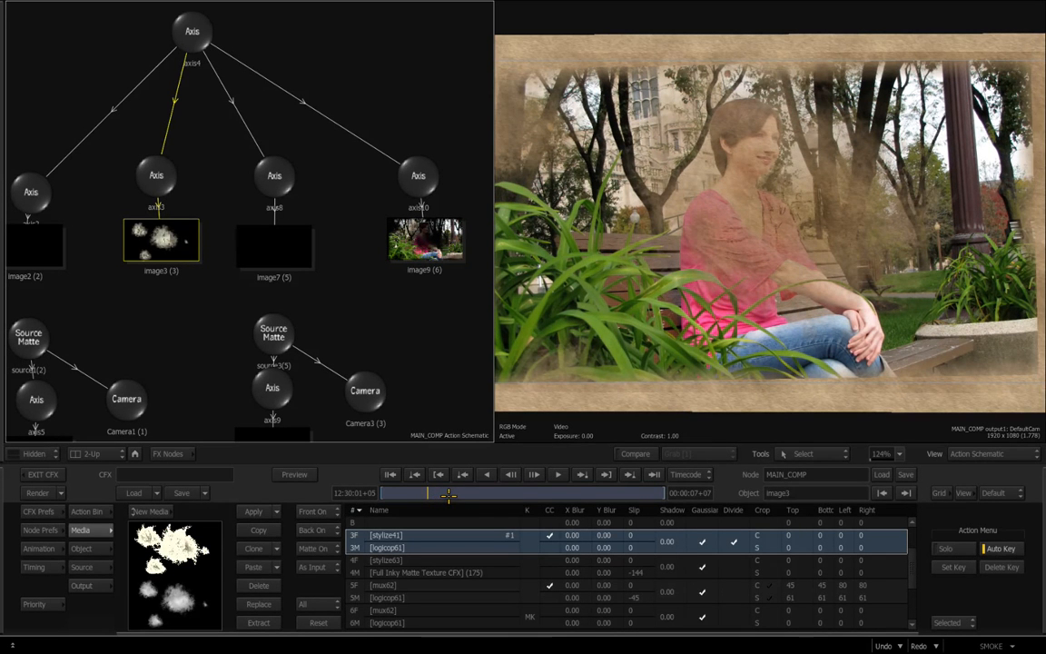
left_click_drag(452, 496, 453, 496)
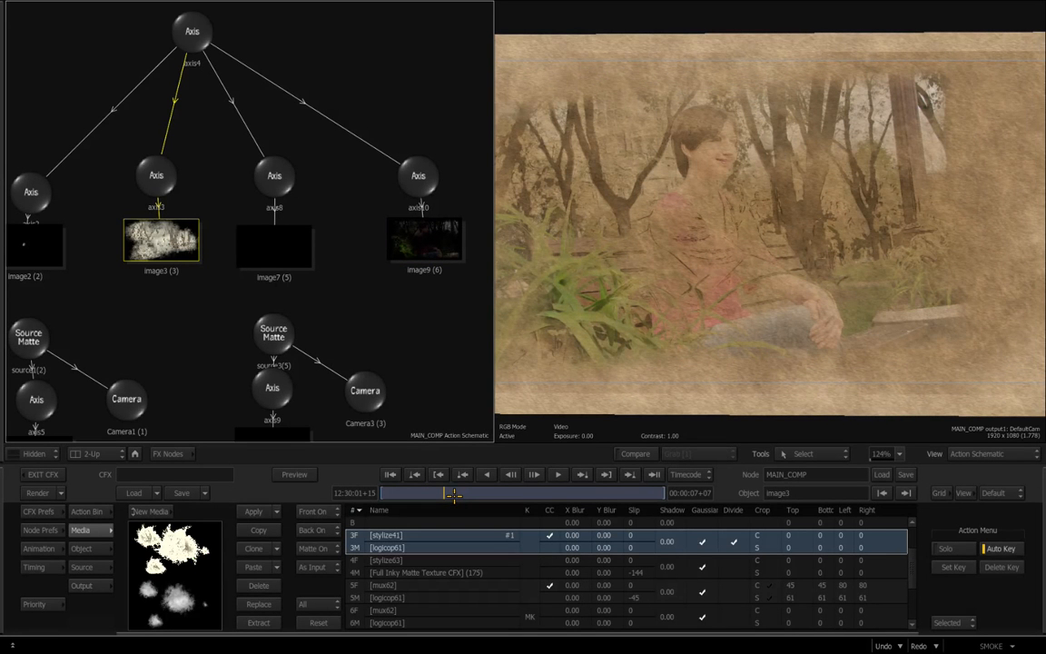
left_click(454, 493)
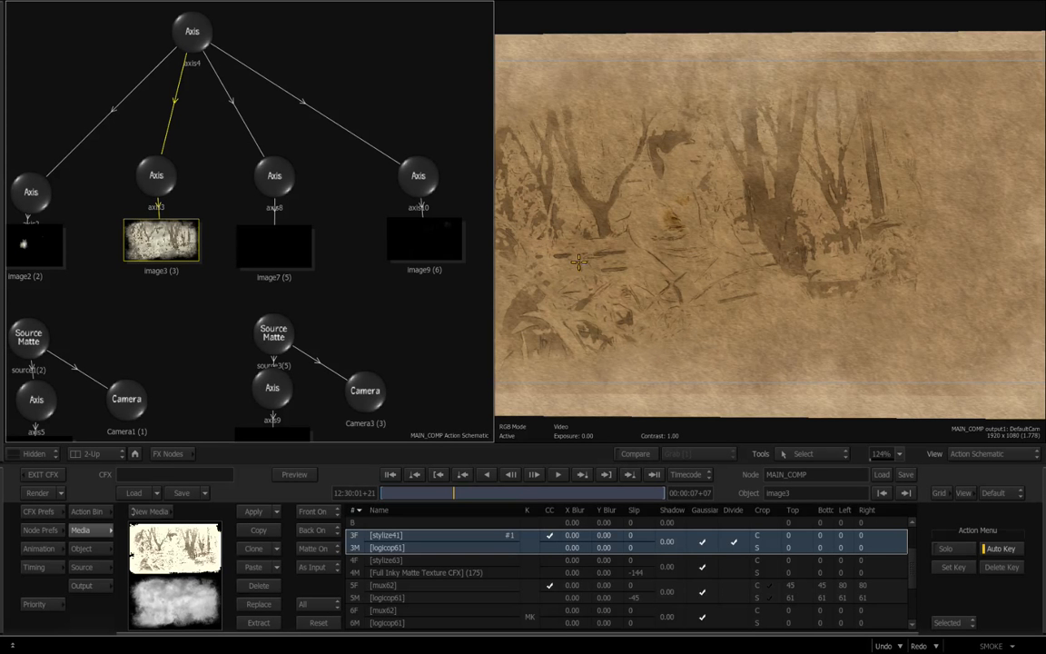
- Inspect the ink layer image2 and its matte's slip value, scrubbing to 12:30:02+13 to watch the layer spread
left_click_drag(117, 320, 206, 295)
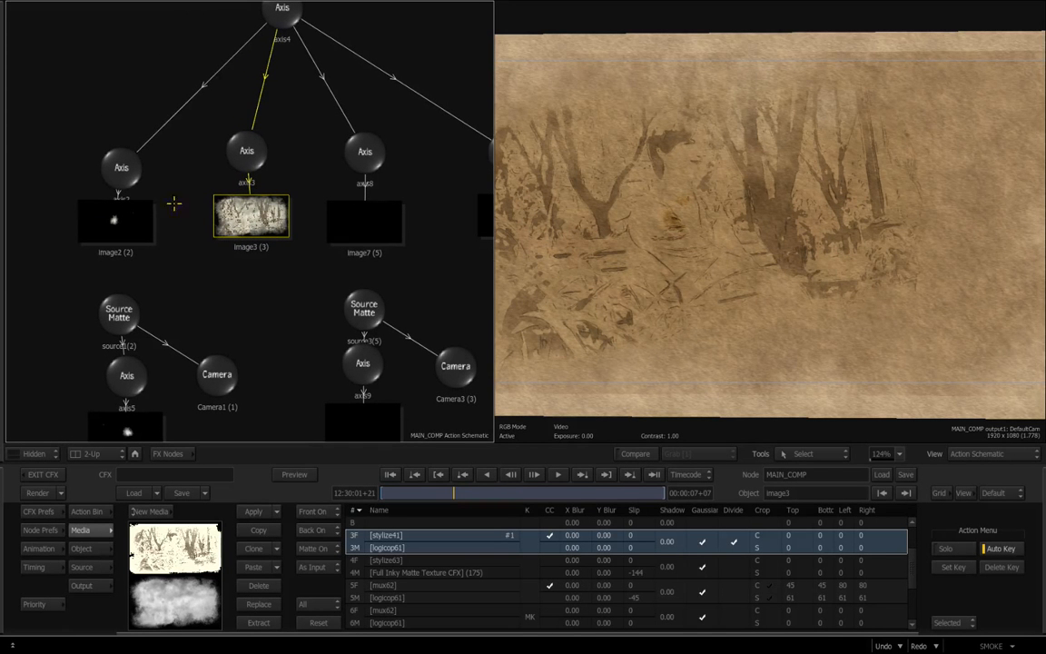
left_click(117, 225)
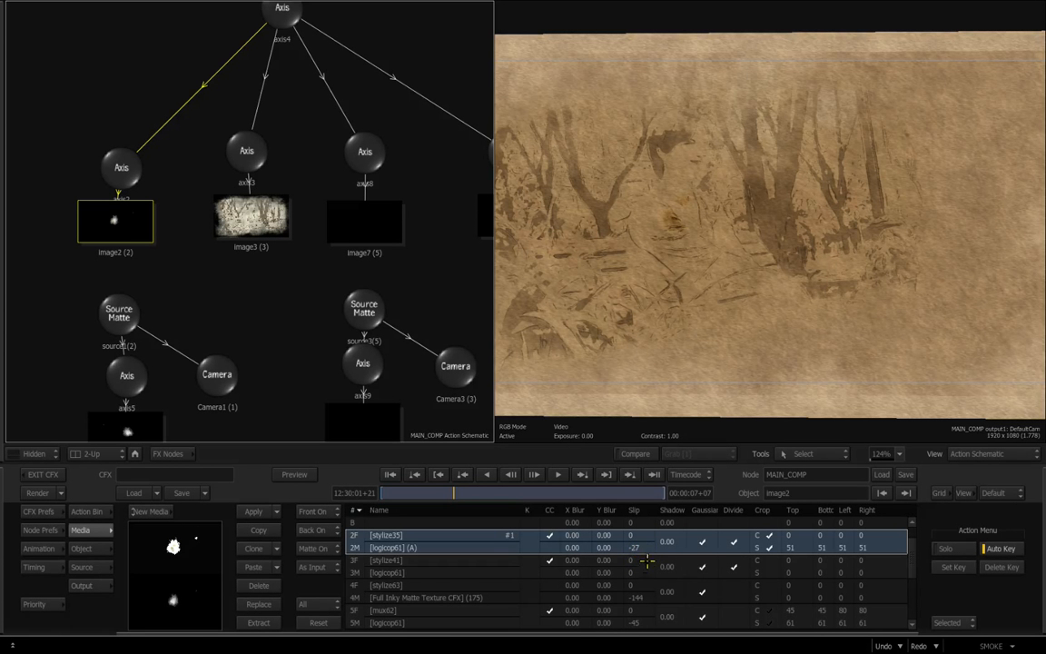
left_click_drag(640, 542, 630, 554)
left_click_drag(472, 492, 473, 494)
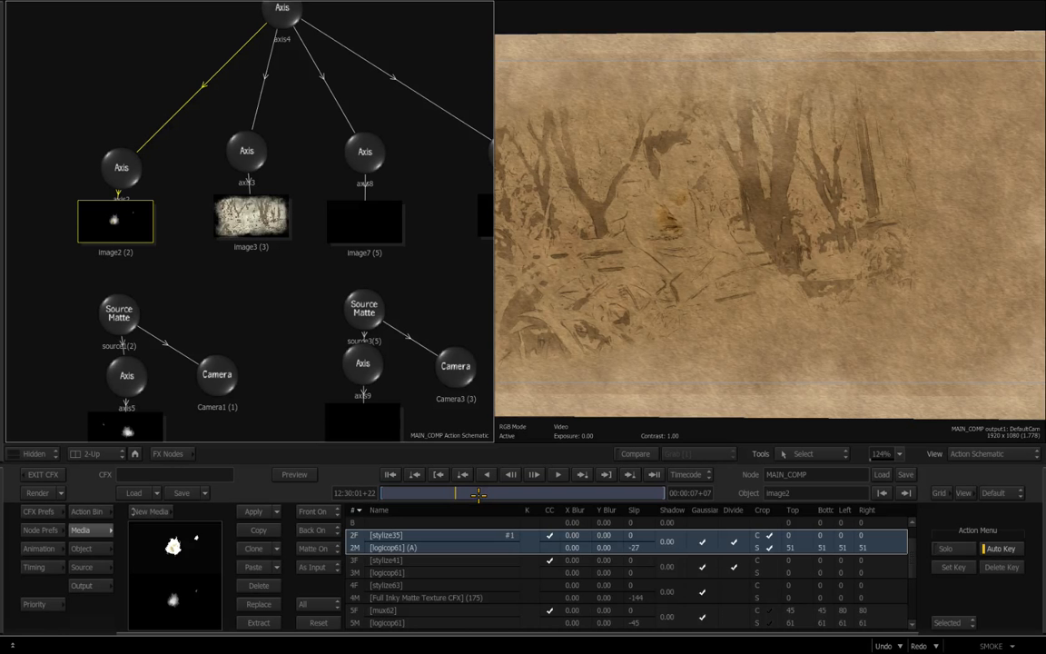
left_click_drag(478, 493, 478, 493)
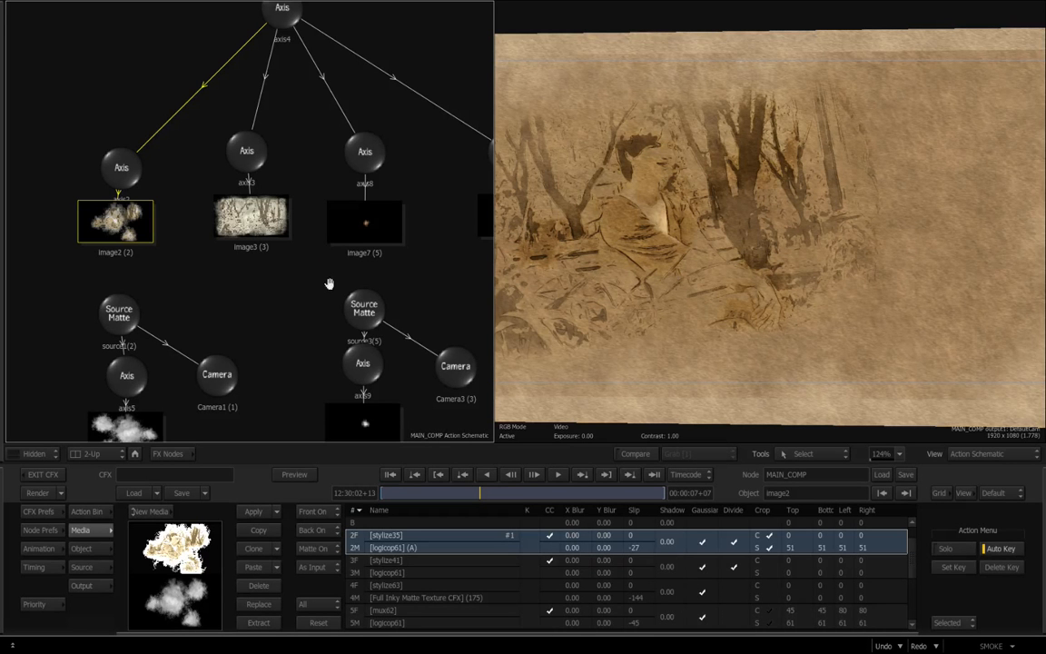
- Inspect the sepia layer image7 and its media entry, scrubbing to 12:30:03+23 to watch it being revealed
left_click_drag(303, 269, 361, 271)
left_click_drag(318, 276, 244, 275)
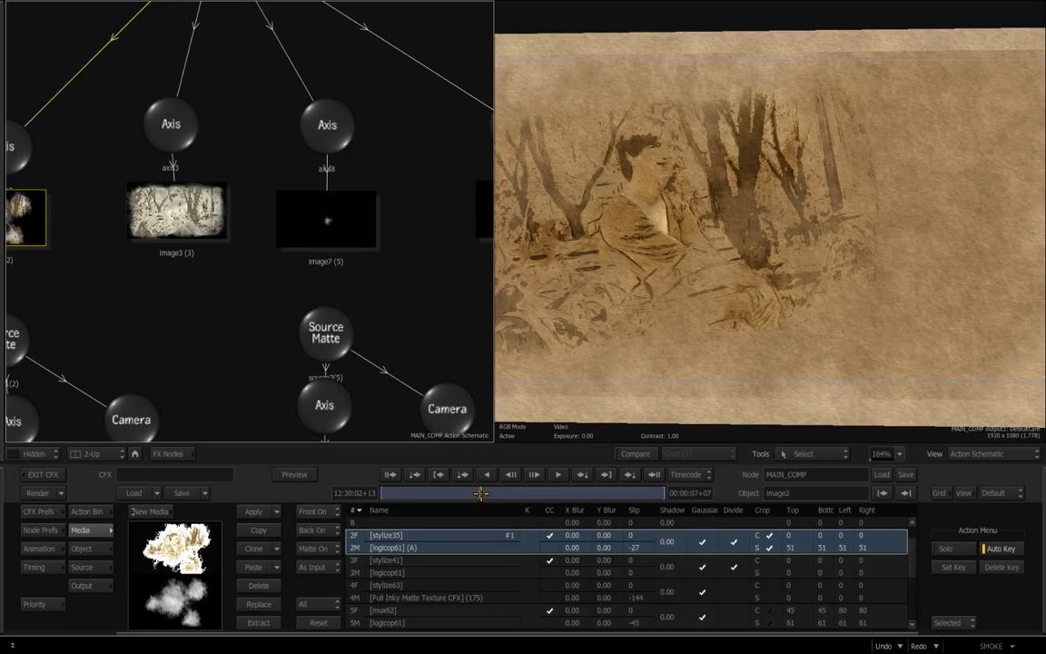
left_click(311, 216)
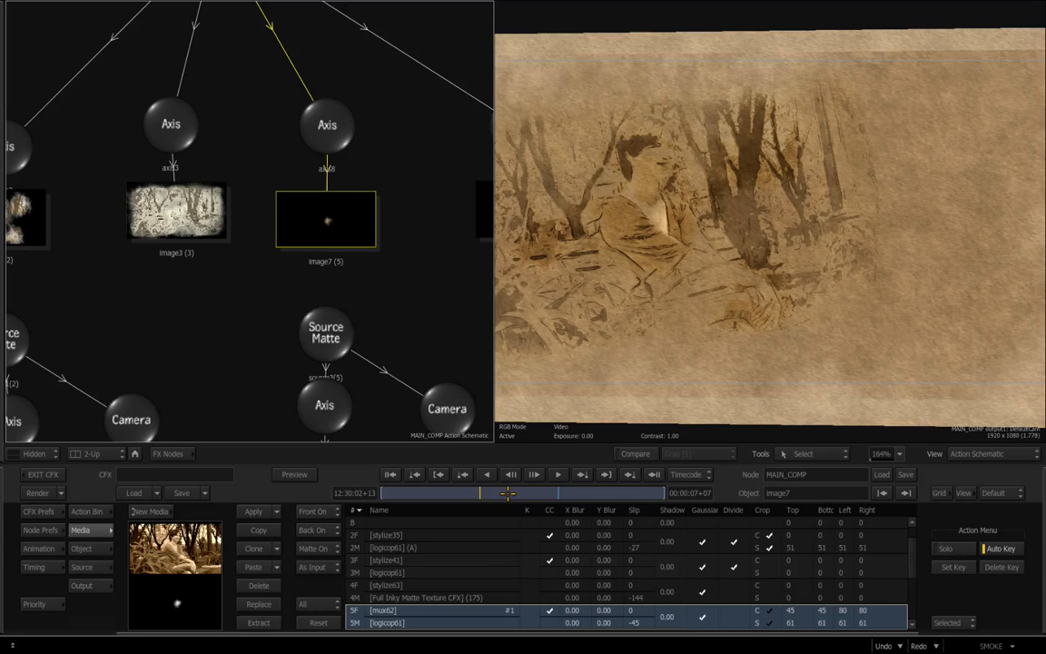
left_click_drag(515, 493, 520, 494)
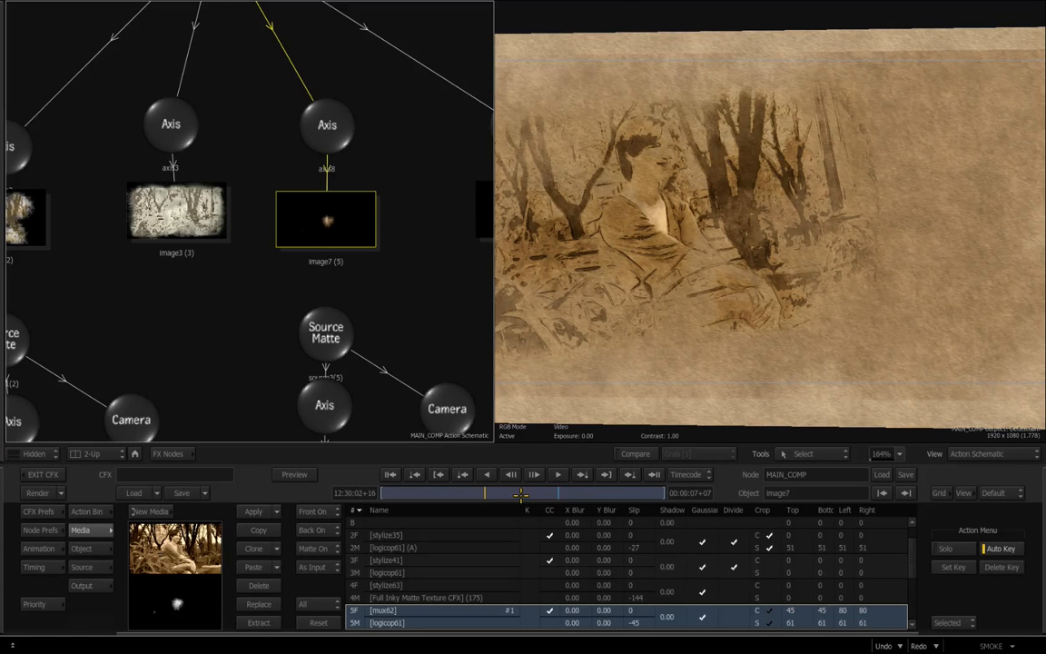
left_click(533, 494)
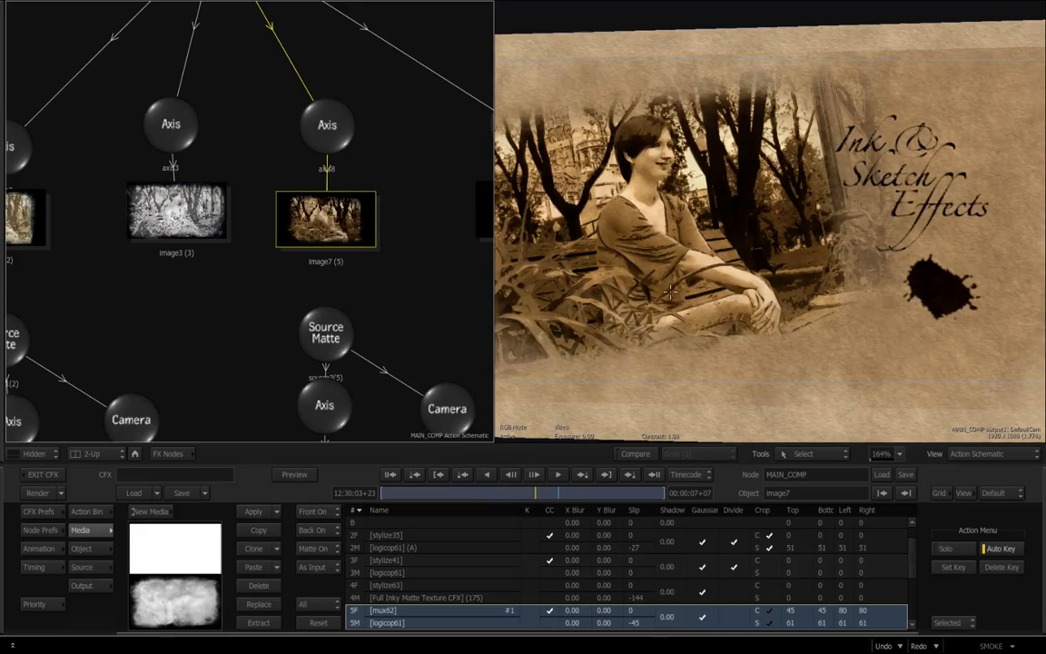
- Examine the sepia picture enlarged in the composite output, and return to image7 in the Action schematic
left_click_drag(661, 295, 686, 291)
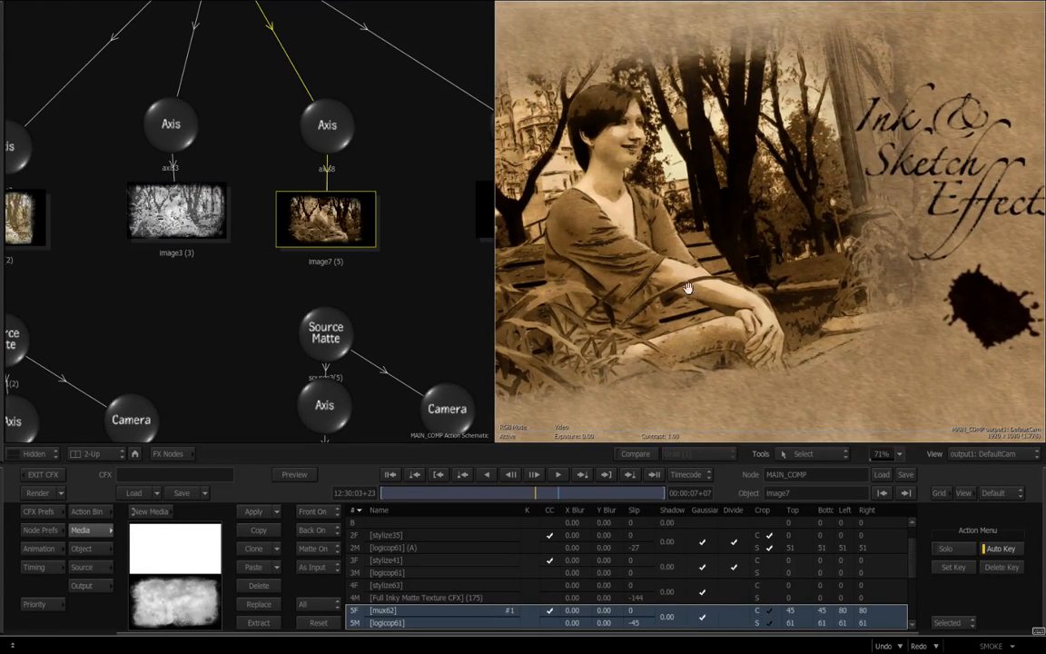
left_click_drag(599, 191, 681, 187)
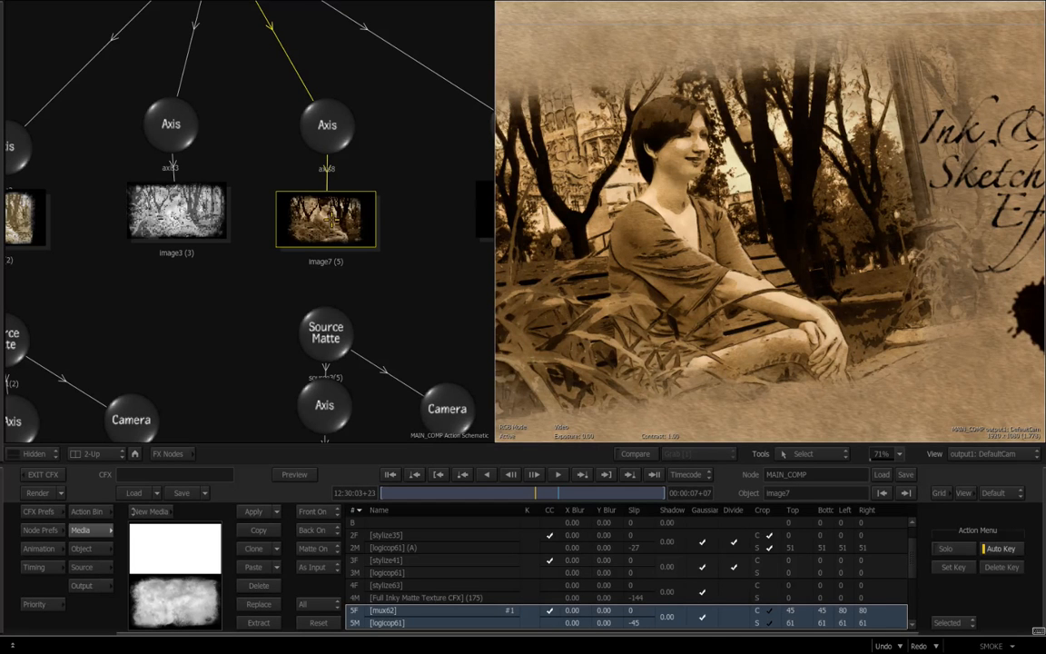
left_click(333, 211)
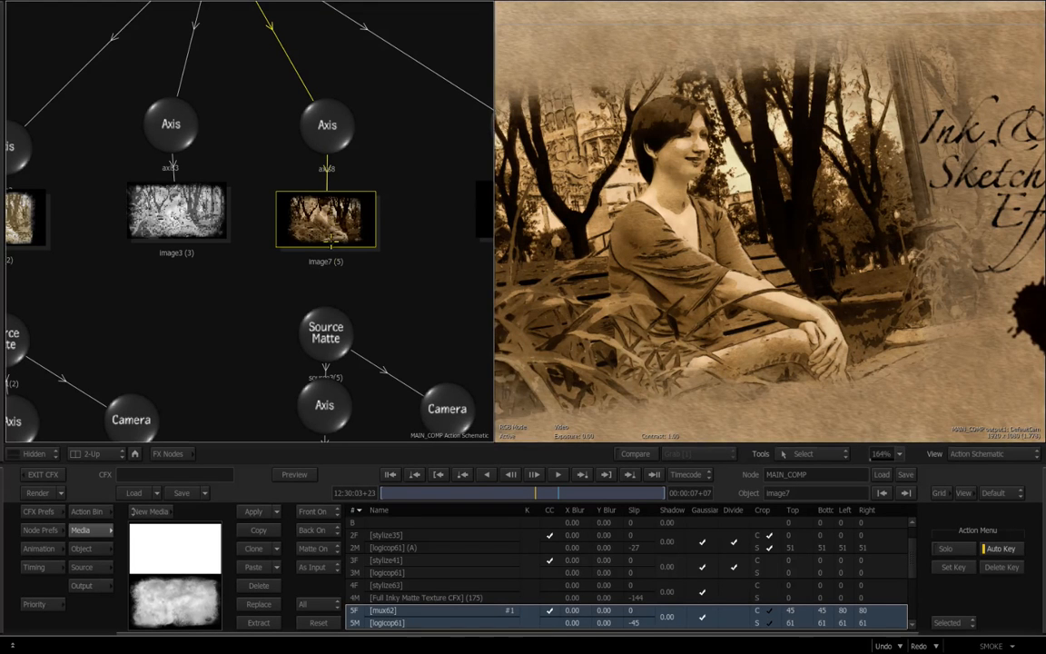
- Inspect the colour correction of image7's media entry [mux62] and go back to the Action schematic and composite output
left_click(720, 401)
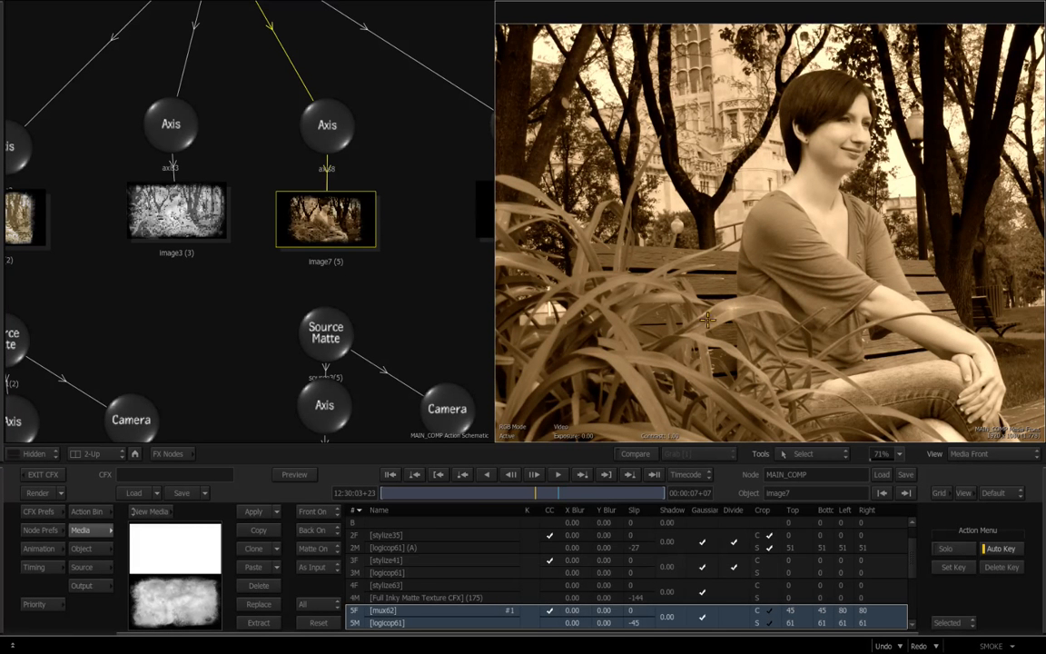
double_click(549, 613)
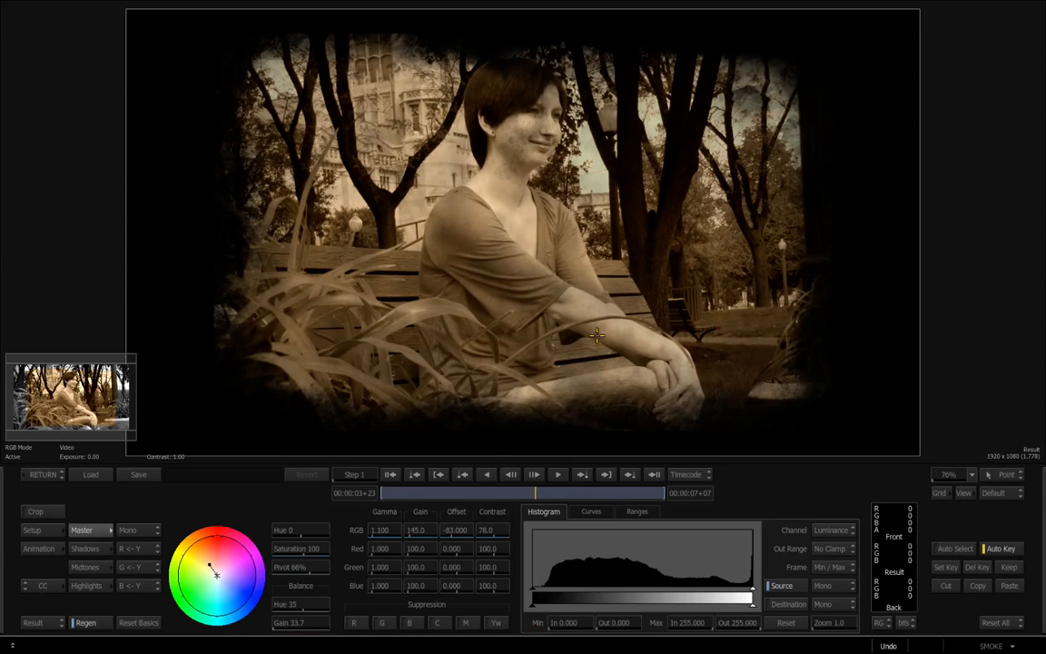
left_click(43, 473)
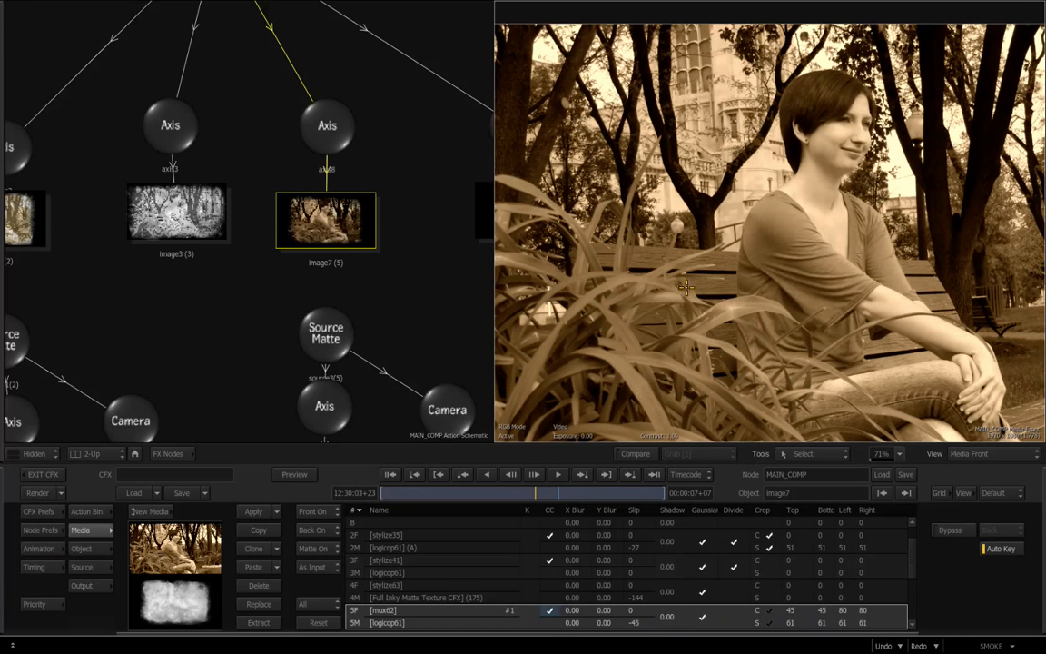
left_click(359, 196)
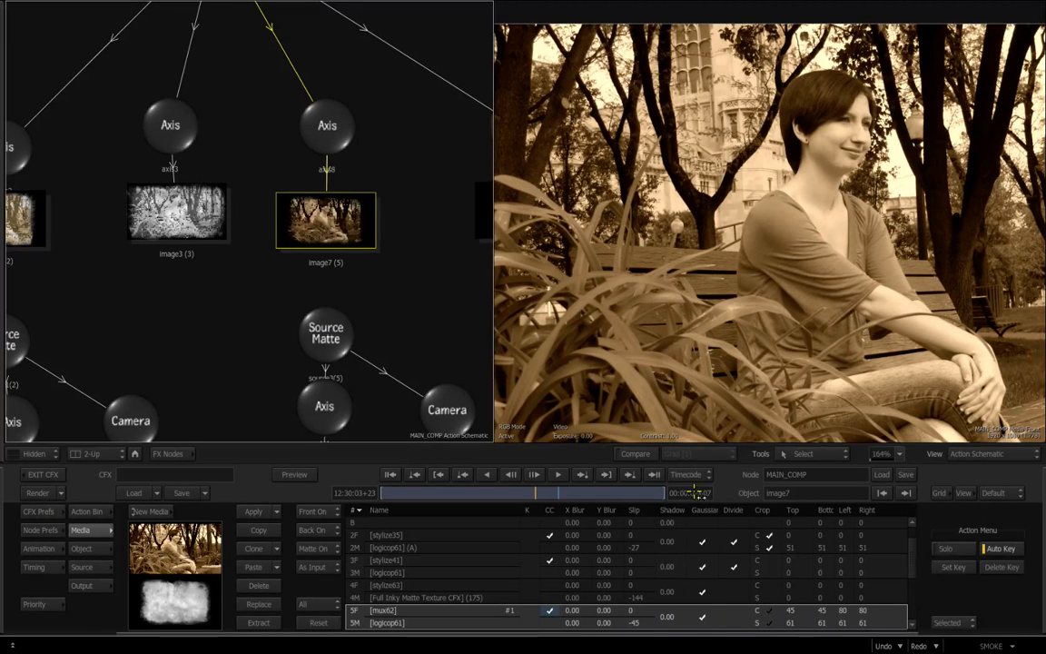
left_click(690, 346)
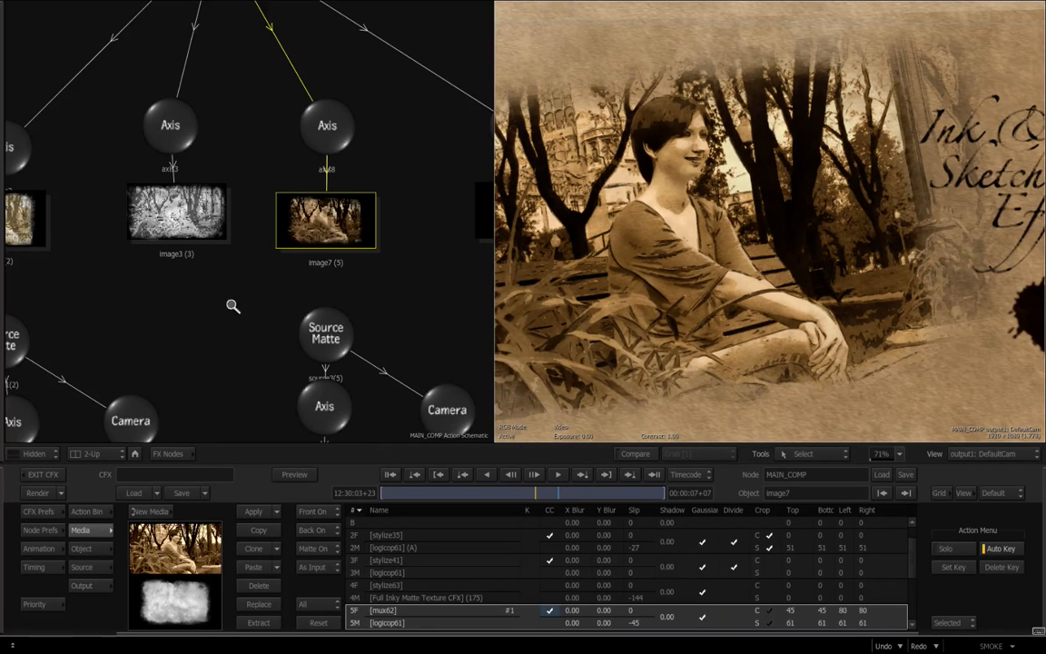
- Inspect image7's source matte branch in the Action schematic, checking axis9, source3 and image7 itself
left_click_drag(260, 297, 214, 187)
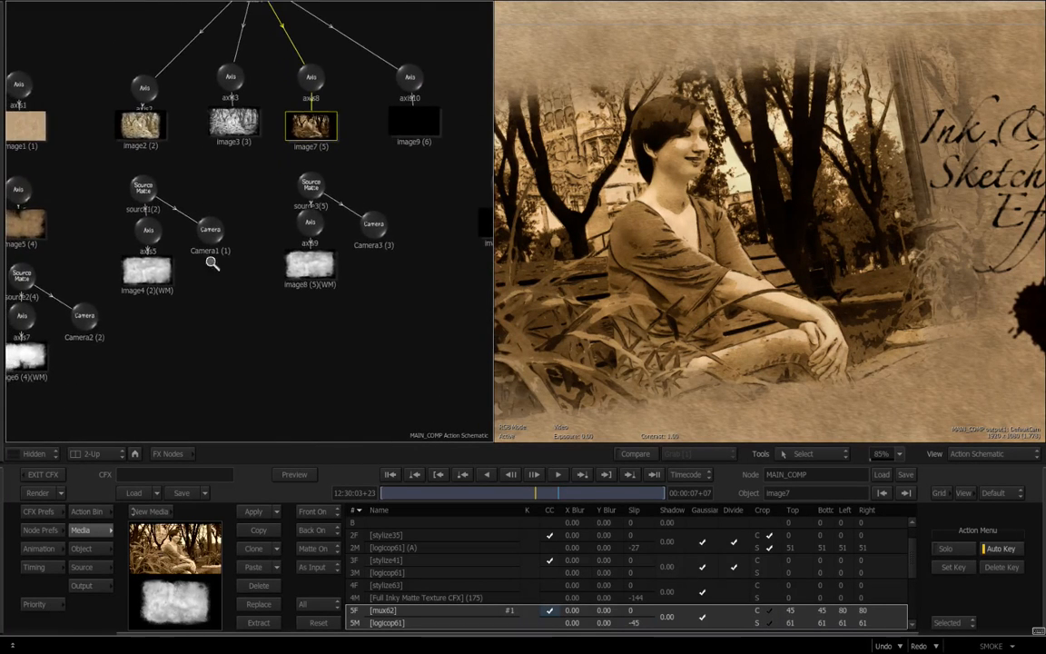
left_click_drag(219, 287, 261, 290)
left_click_drag(201, 158, 235, 172)
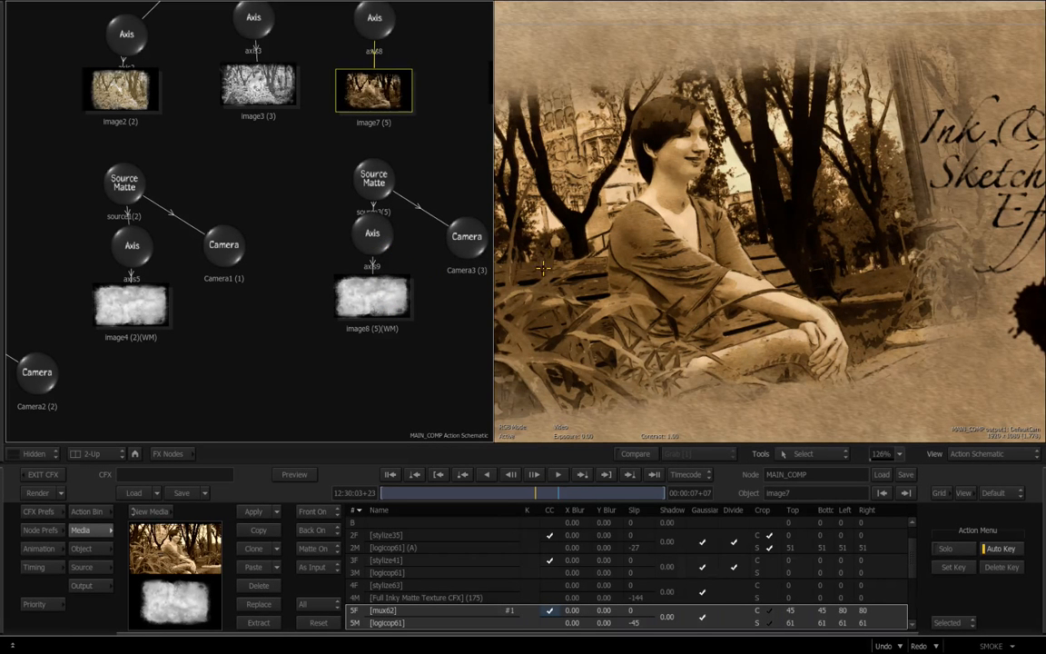
left_click(372, 236)
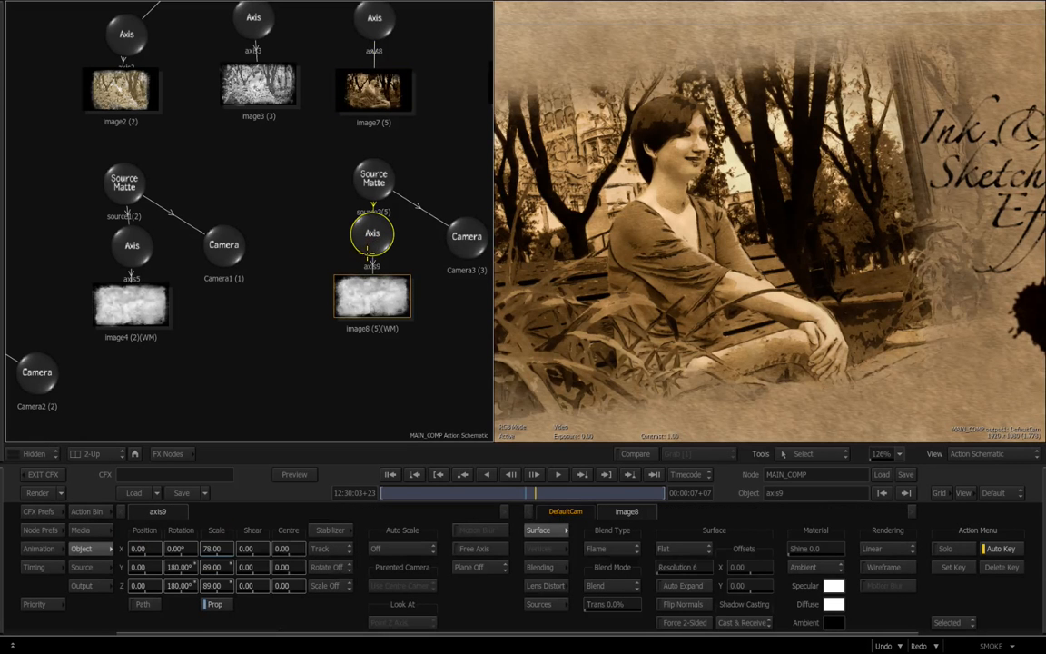
left_click_drag(374, 179, 375, 160)
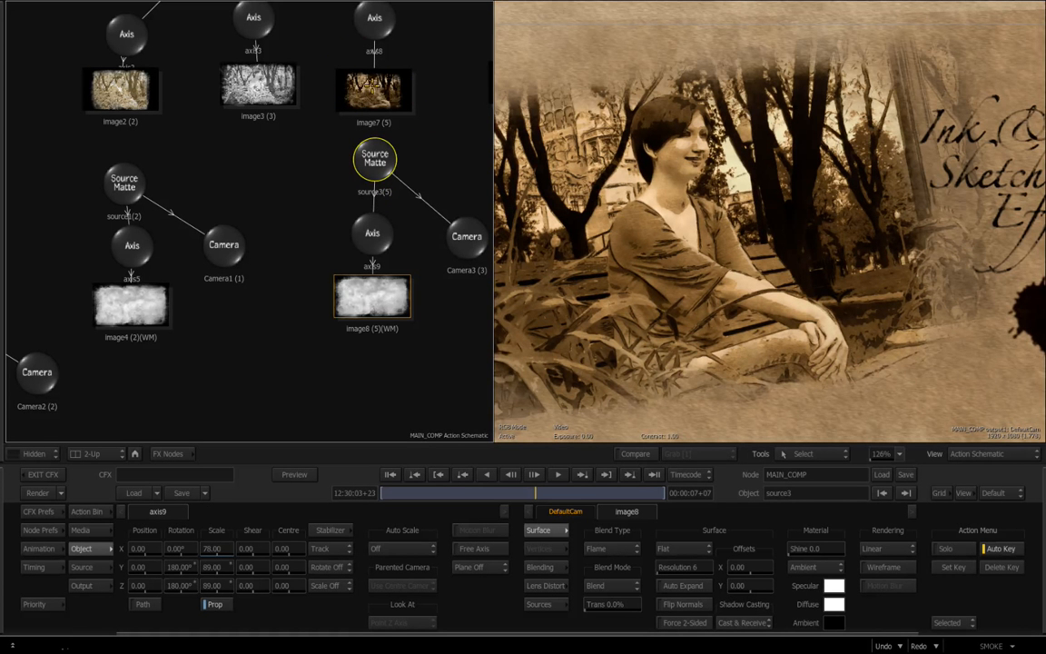
left_click(374, 98)
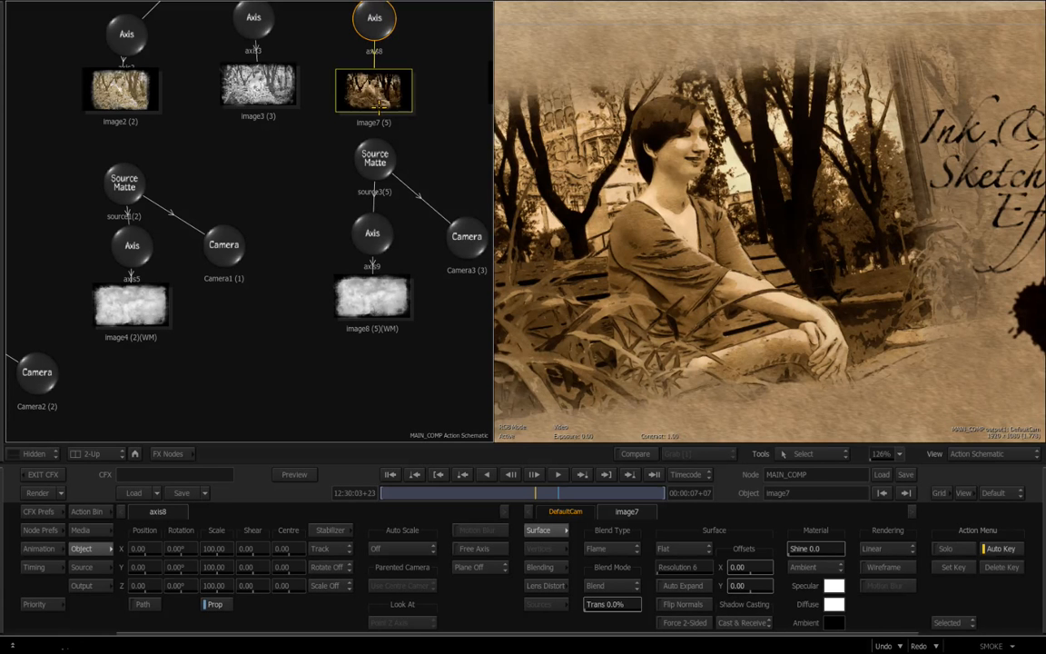
- Try scaling the matte's axis9 to about 68 on X and 78 on Y and Z to shrink the sepia picture's edges
left_click(372, 234)
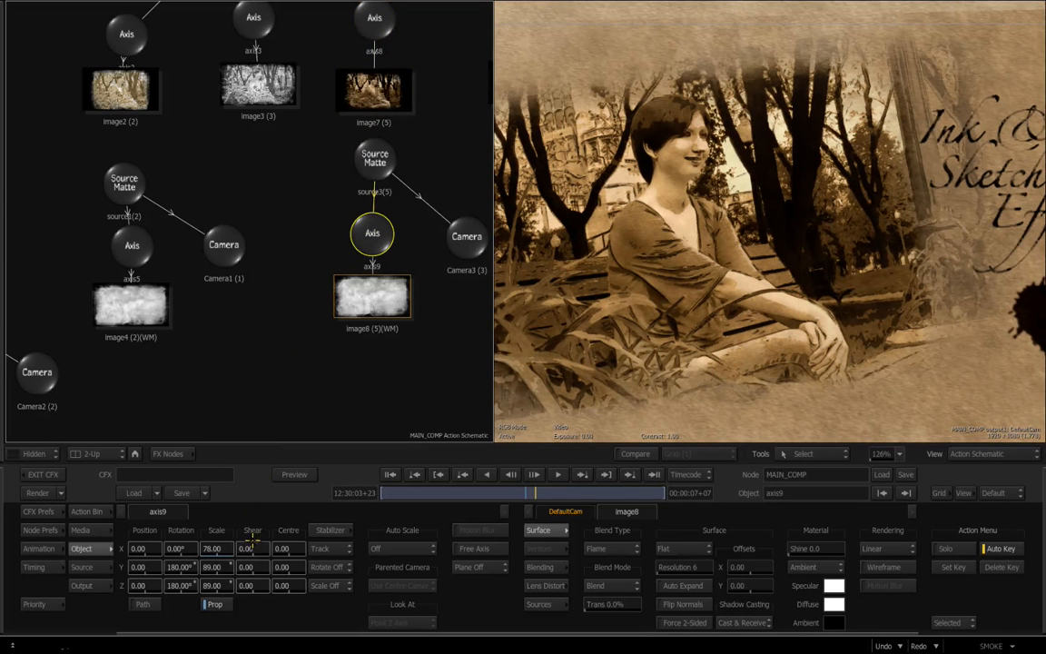
mouse_move(217, 568)
left_mouse_down()
mouse_move(196, 565)
mouse_move(221, 574)
mouse_move(208, 568)
left_mouse_up()
left_click_drag(667, 301, 751, 280)
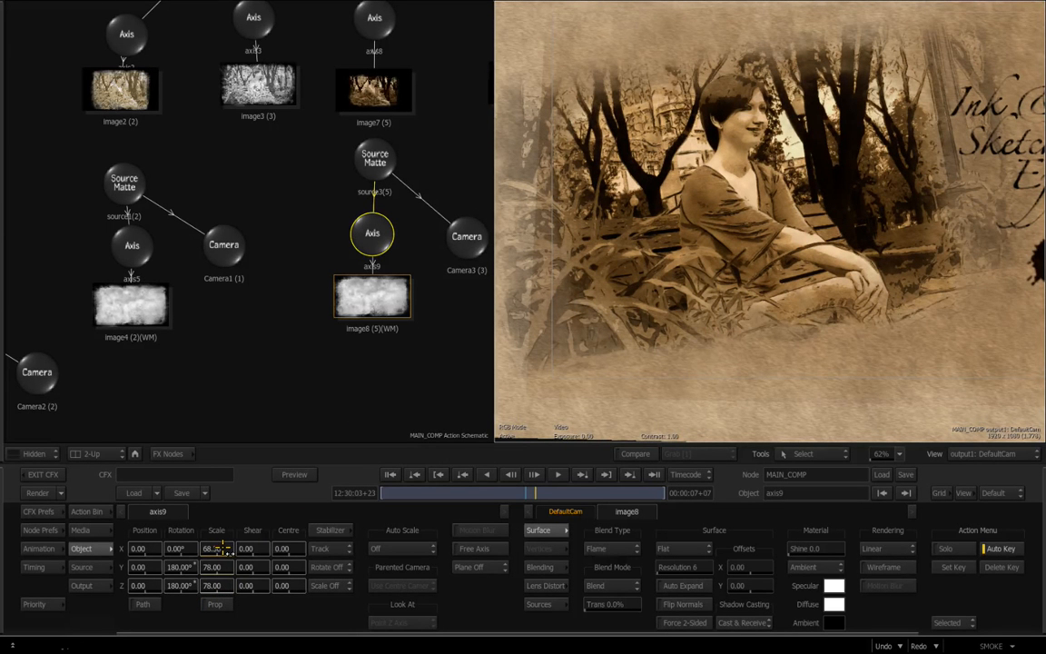
left_click_drag(223, 549, 208, 547)
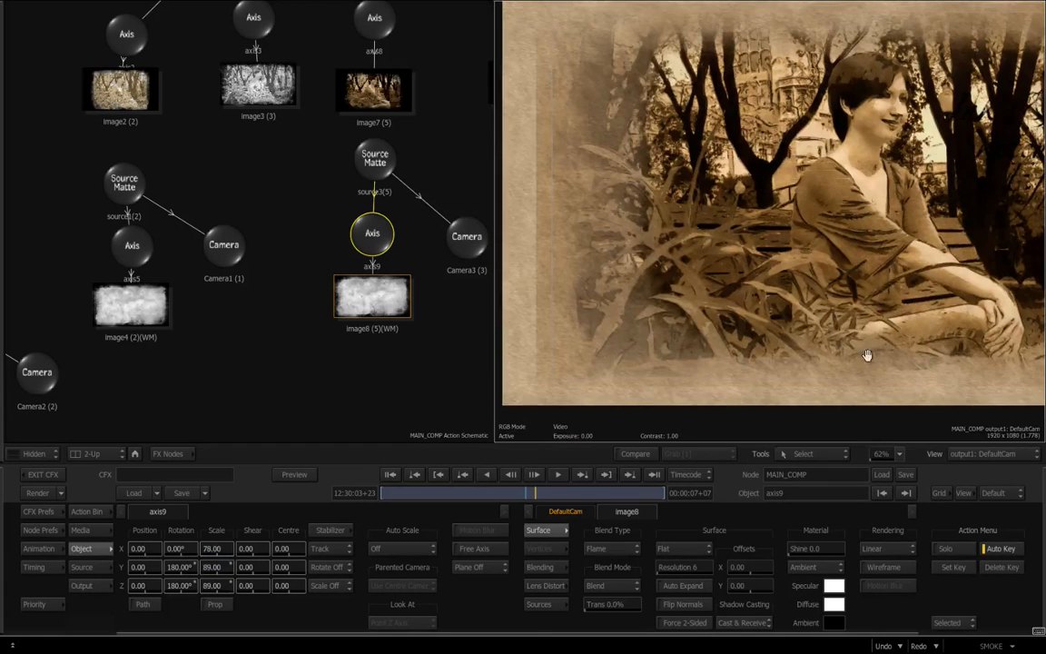
left_click_drag(719, 280, 775, 260)
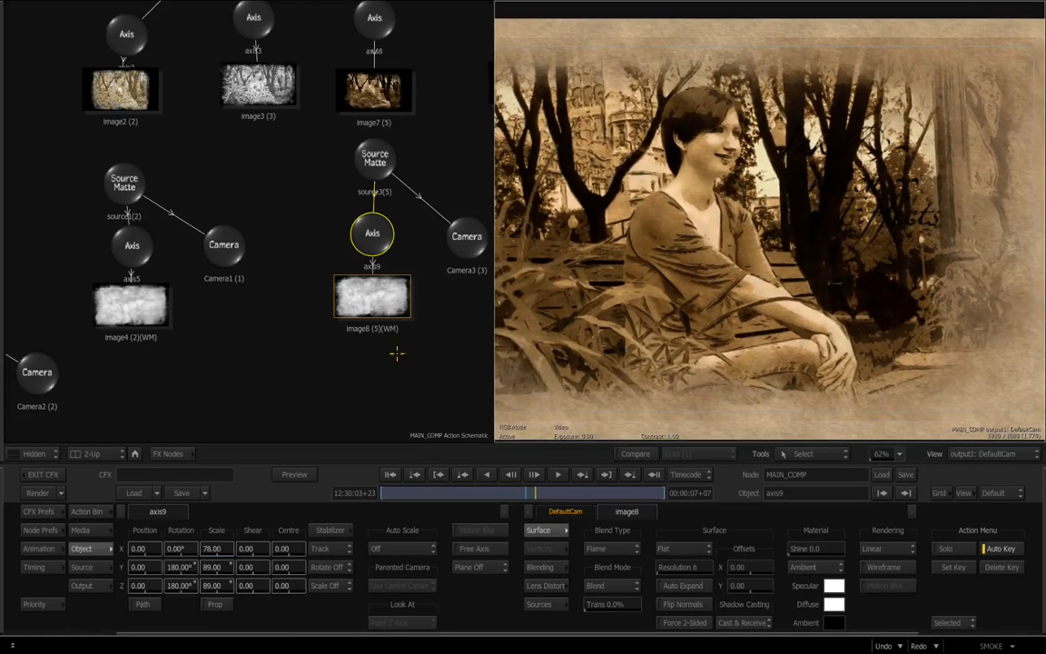
- Go to 12:30:05+02 and inspect the paint splash layer image12, its media entry and its colour correction
left_click_drag(404, 361, 165, 389)
left_click_drag(325, 331, 13, 283)
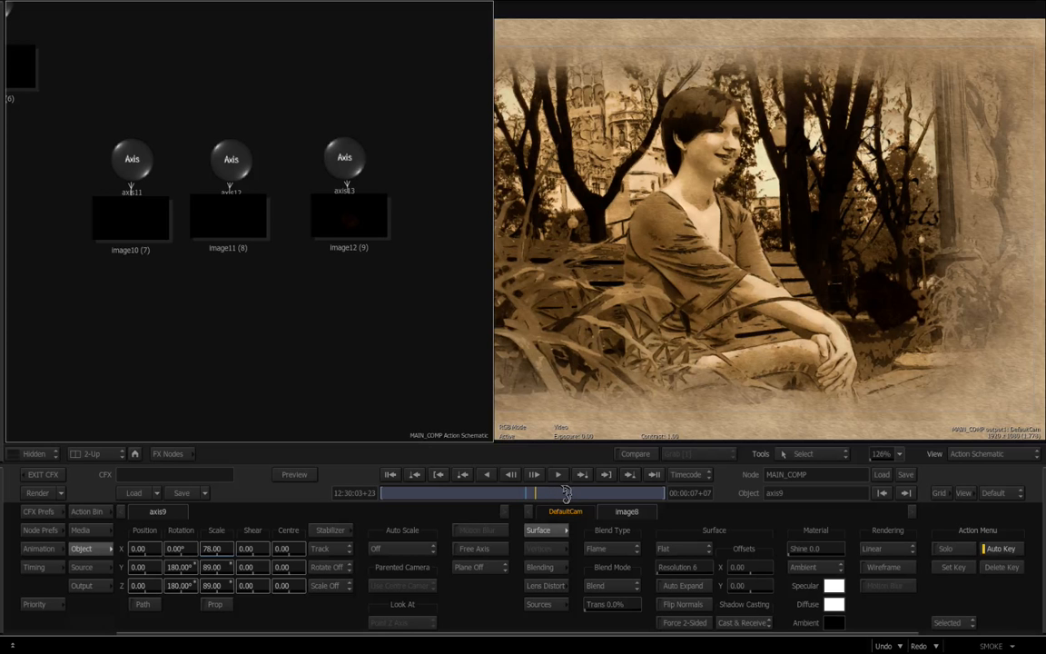
left_click(579, 493)
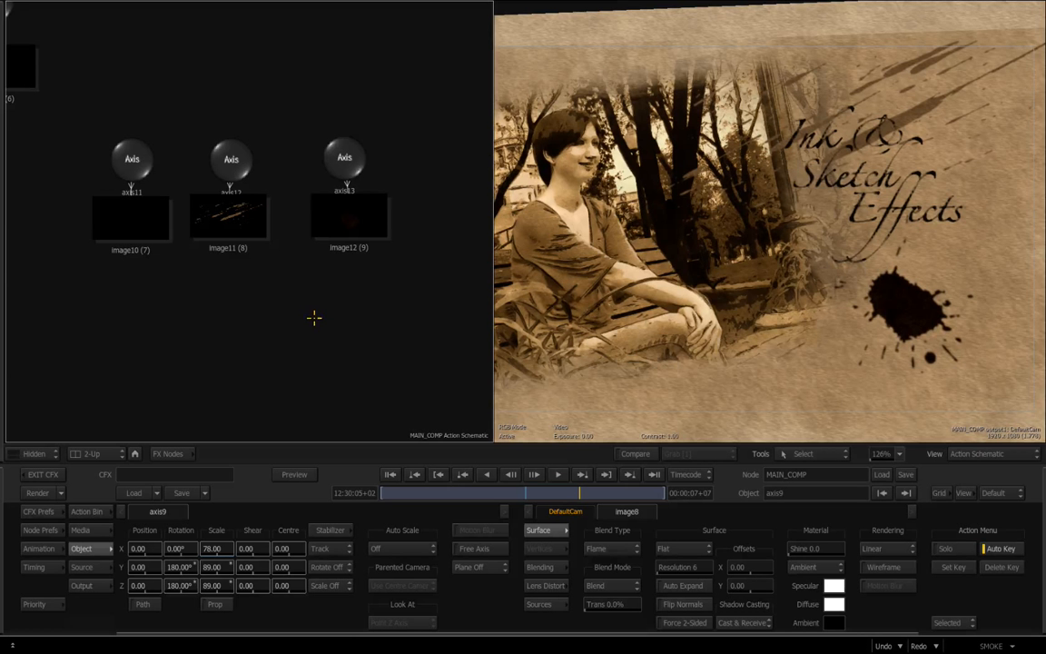
left_click(345, 218)
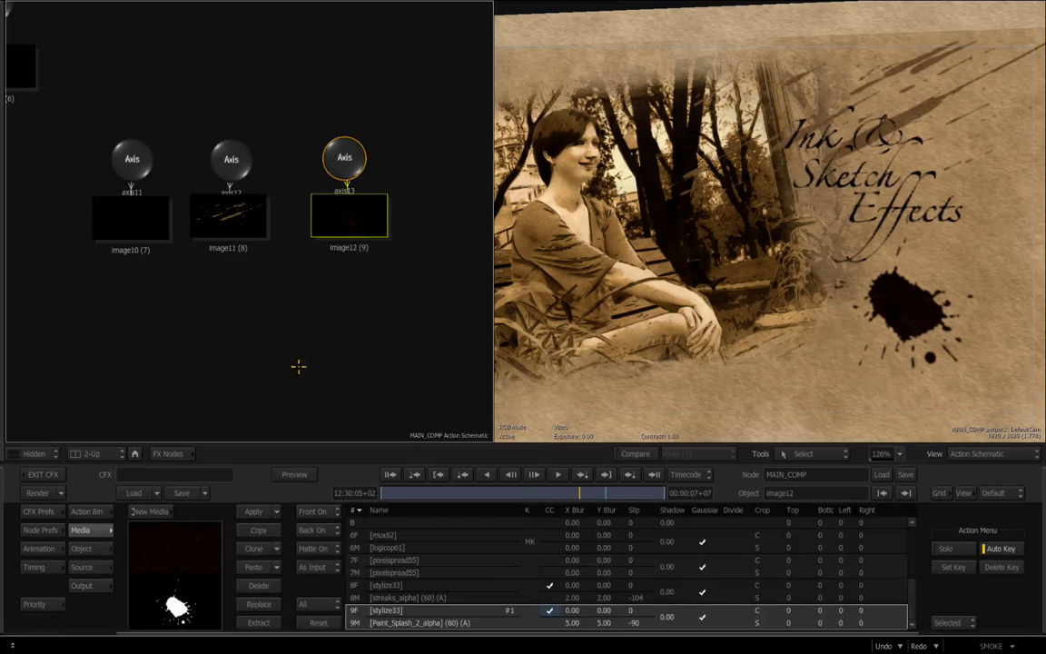
left_click(550, 611)
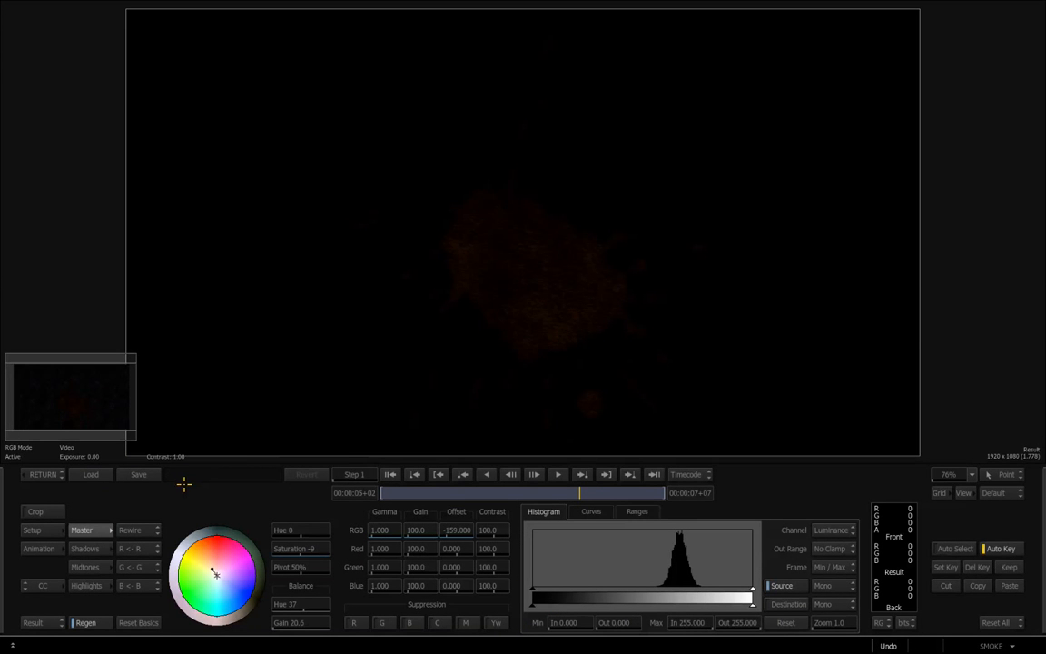
left_click(42, 474)
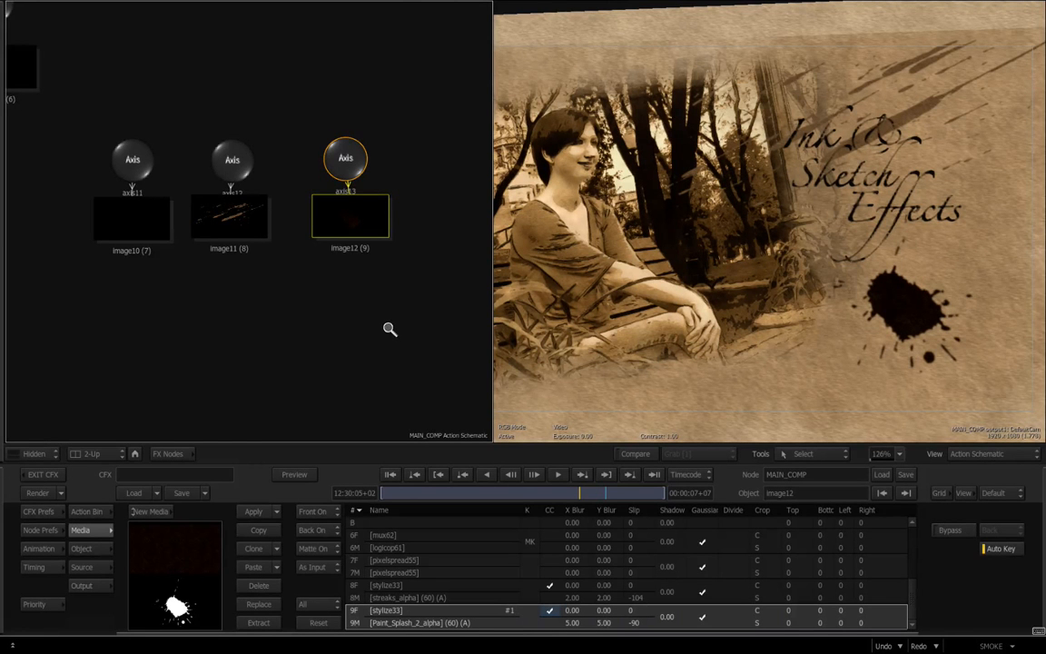
- Reposition the DefaultCam node slightly in the schematic and orbit the camera in the composite output at 12:30:06+08
left_click_drag(390, 329, 281, 328)
left_click_drag(126, 300, 451, 390)
left_click_drag(47, 160, 405, 263)
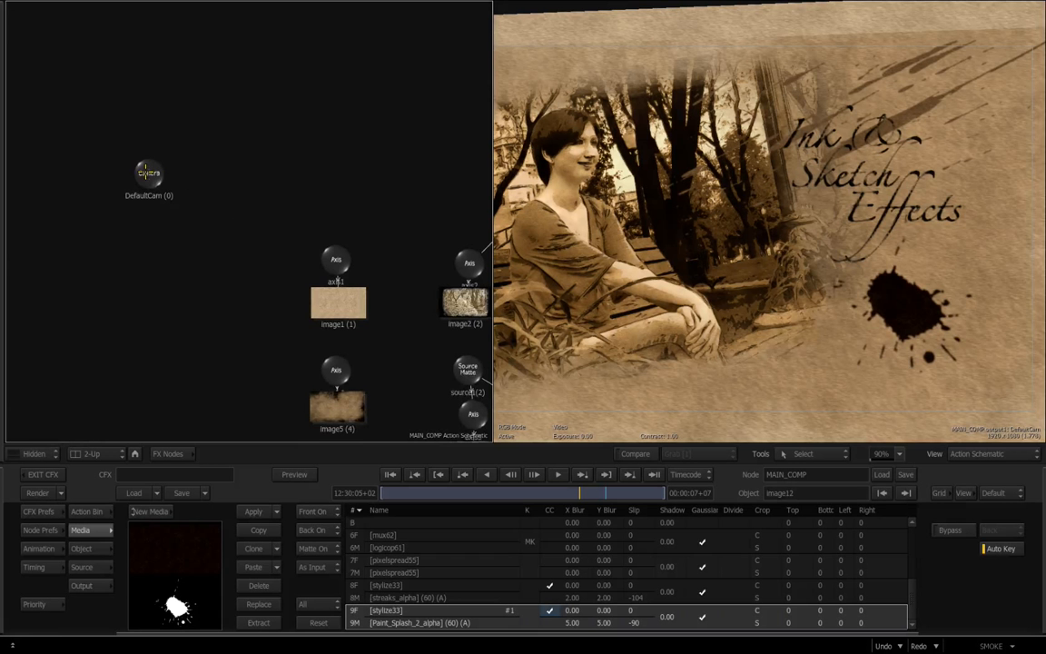
left_click_drag(149, 173, 187, 170)
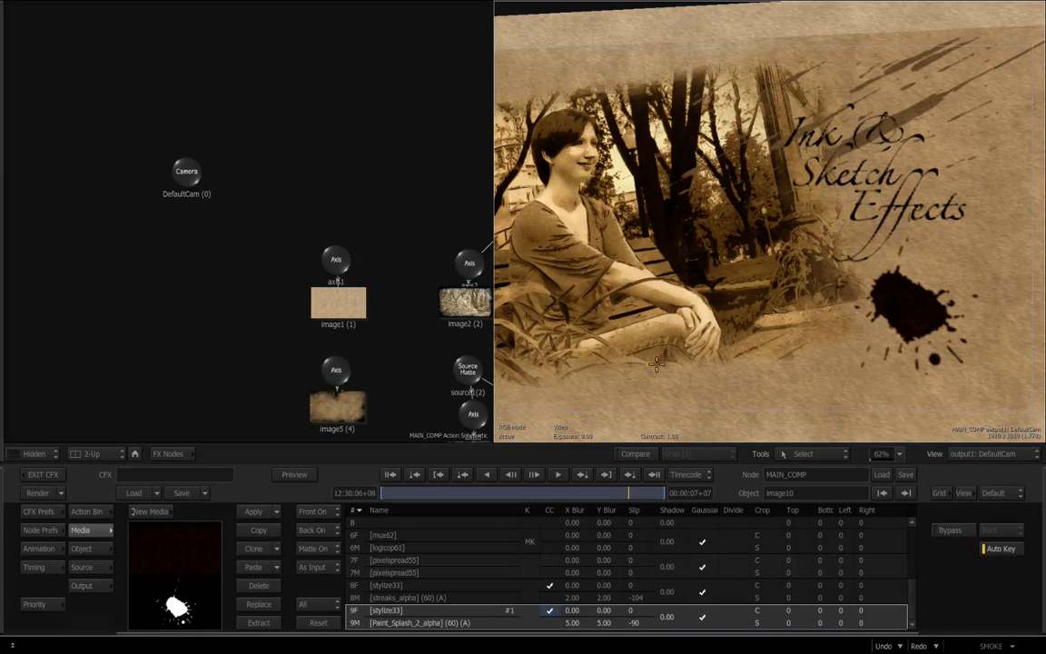
right_click(825, 444)
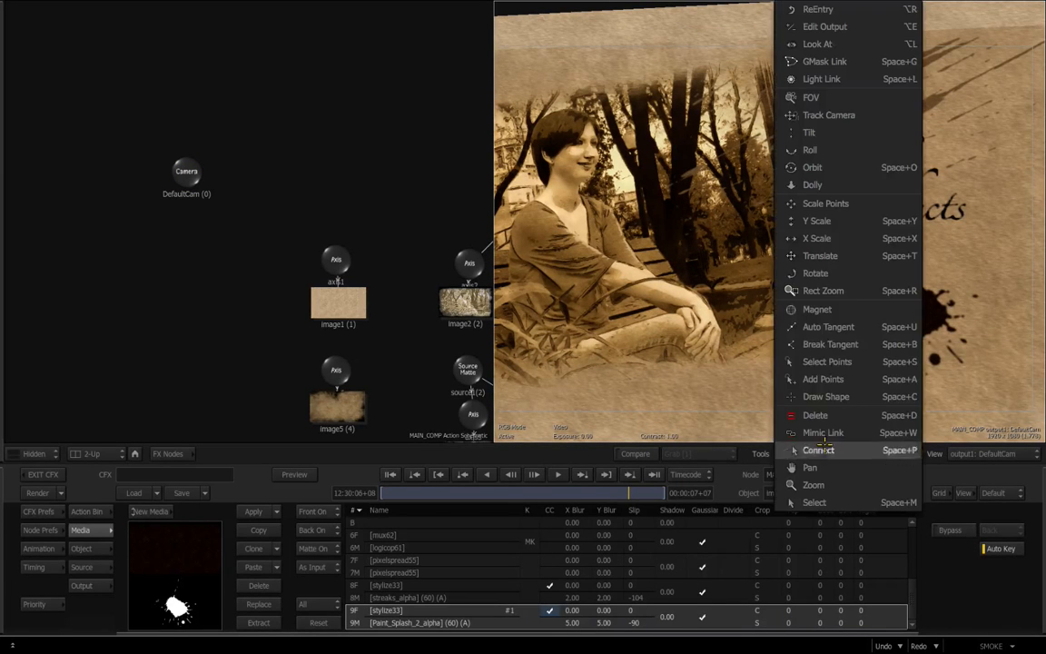
left_click(847, 168)
left_click_drag(851, 171, 663, 289)
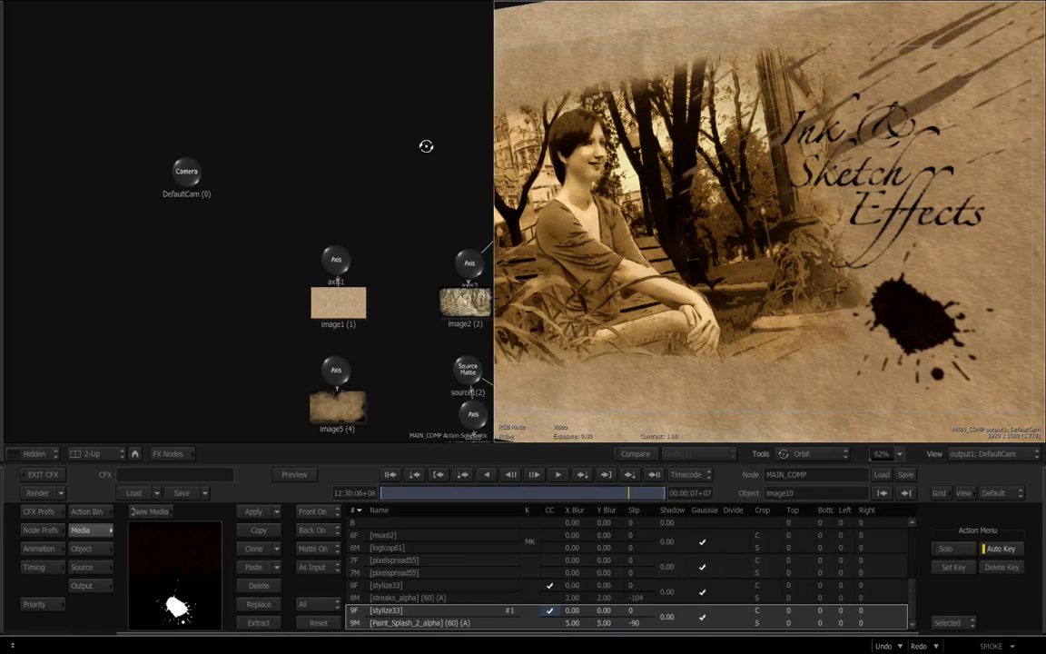
- Exit ConnectFX and scrub the INKY SKETCH Main timeline to 10:00:07:07 to watch the transition into the second picture
left_click(37, 473)
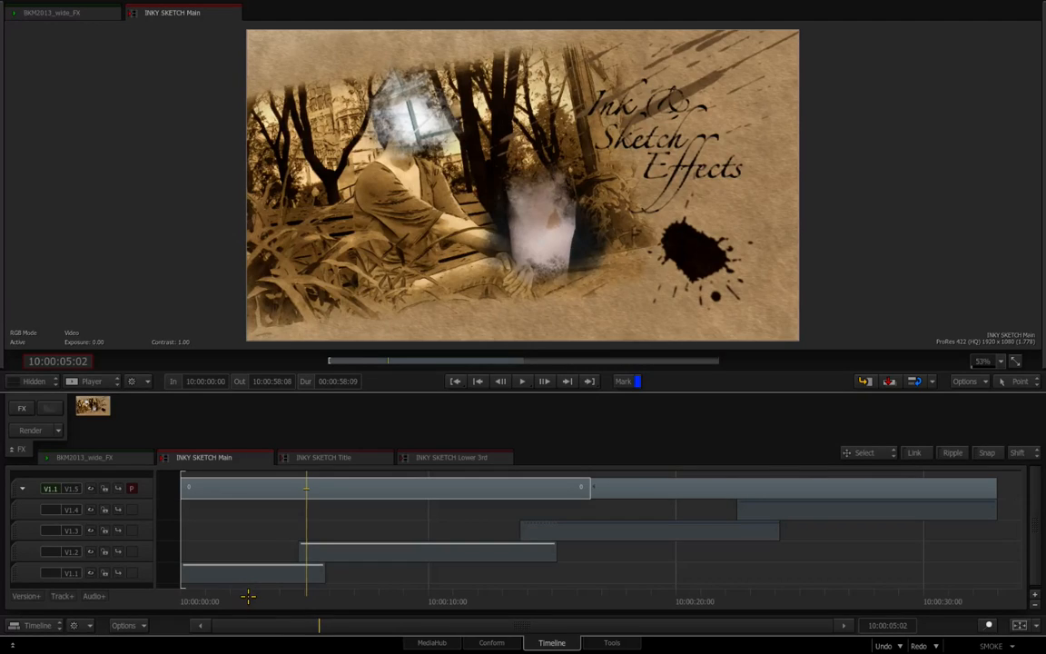
mouse_move(248, 595)
left_mouse_down()
mouse_move(205, 590)
mouse_move(261, 595)
left_mouse_up()
mouse_move(263, 597)
left_mouse_down()
mouse_move(237, 588)
mouse_move(366, 605)
mouse_move(464, 602)
mouse_move(397, 601)
mouse_move(367, 590)
mouse_move(460, 608)
mouse_move(392, 599)
mouse_move(360, 574)
left_mouse_up()
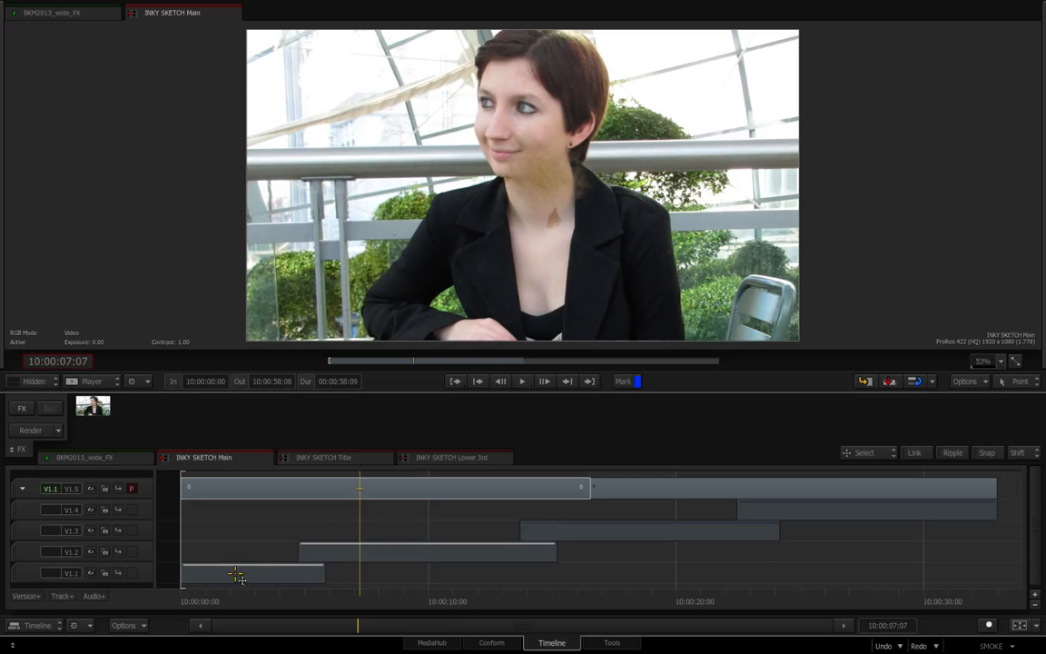
- Open the ConnectFX setup of the V1.2 segment and bring its img_5692 source branch into close view
left_click_drag(233, 567, 350, 549)
key("ctrl+z")
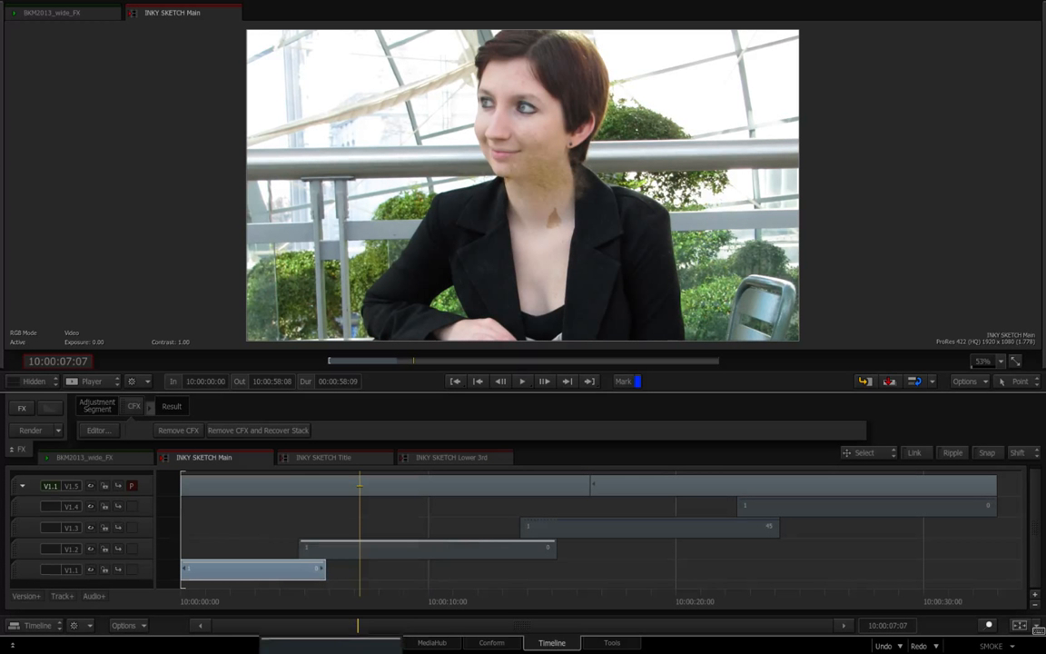
double_click(375, 549)
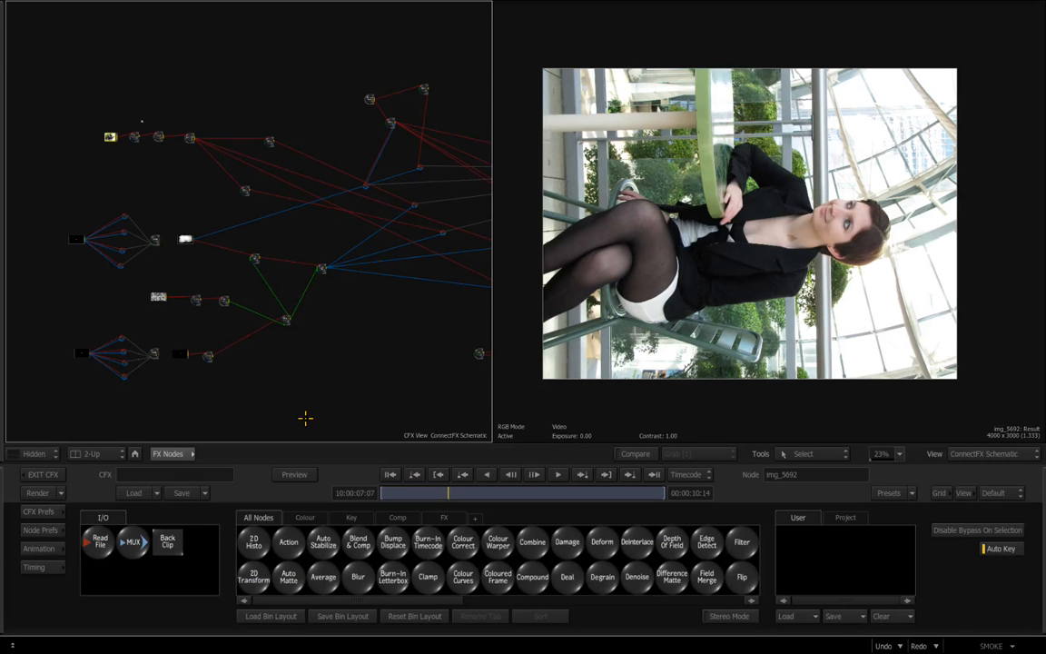
key("ctrl+space")
left_click_drag(371, 371, 450, 355)
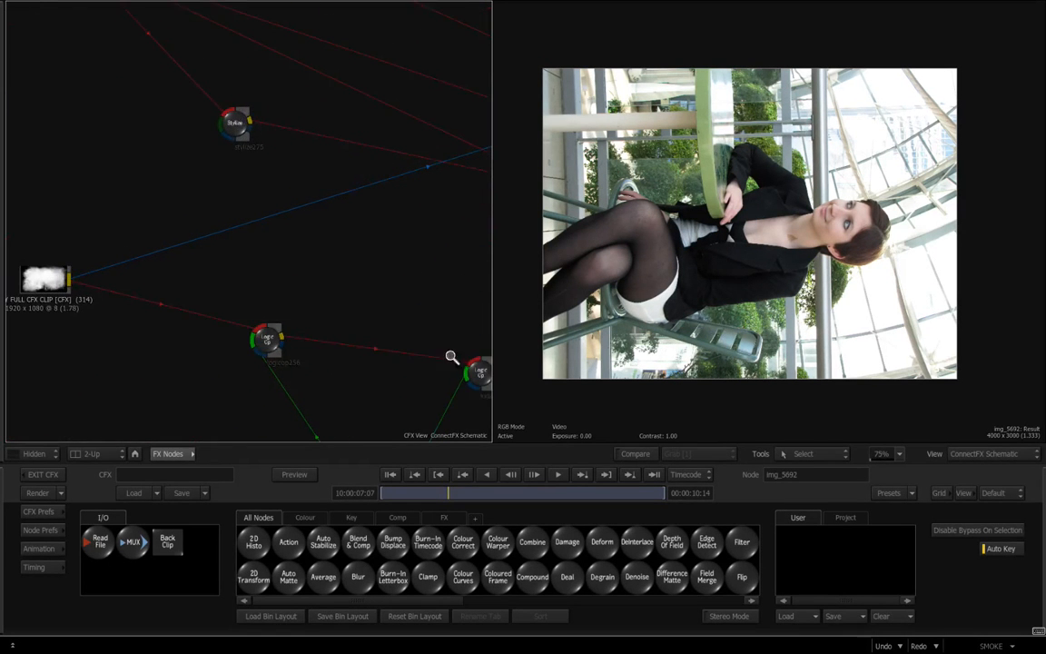
left_click_drag(96, 130, 138, 296)
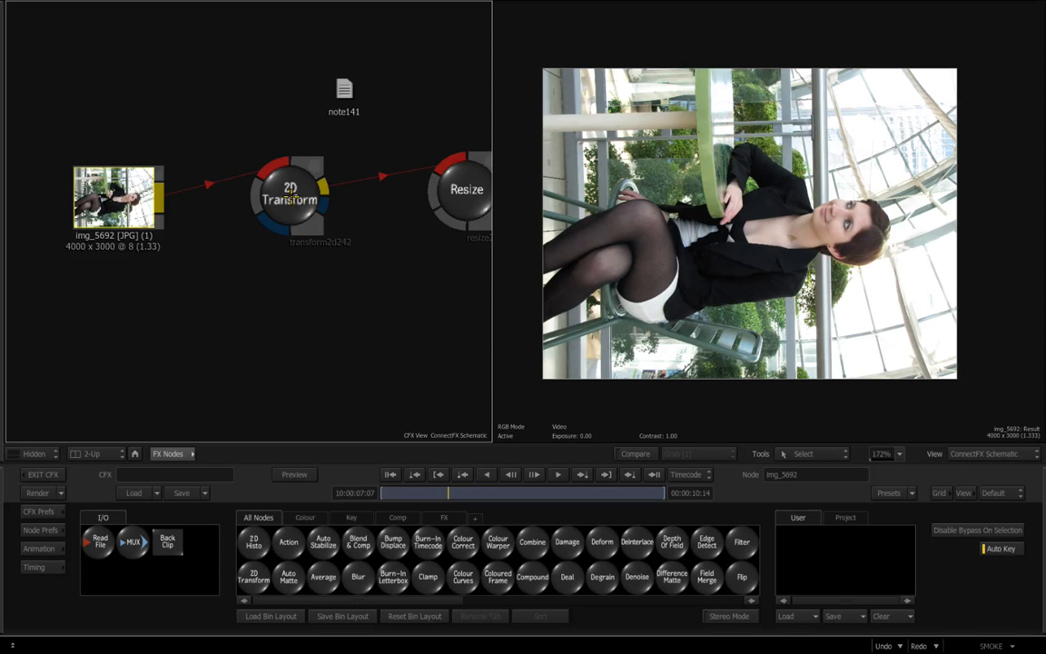
- Inspect the results of the 2D Transform node transform2d242 and the Resize node resize241 after img_5692
left_click(289, 198)
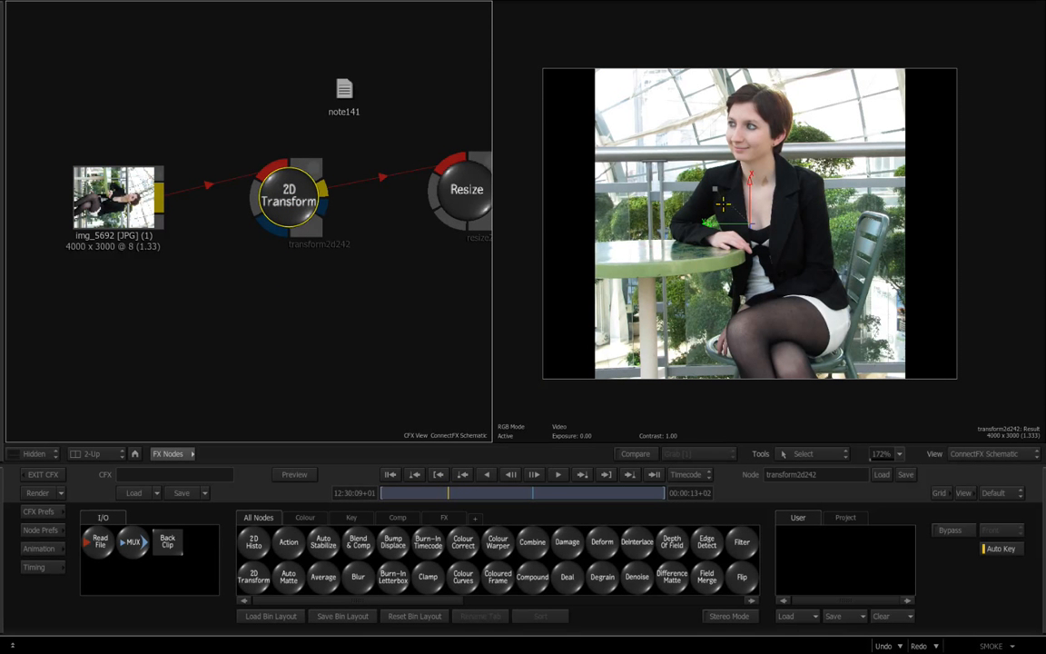
left_click_drag(355, 287, 176, 303)
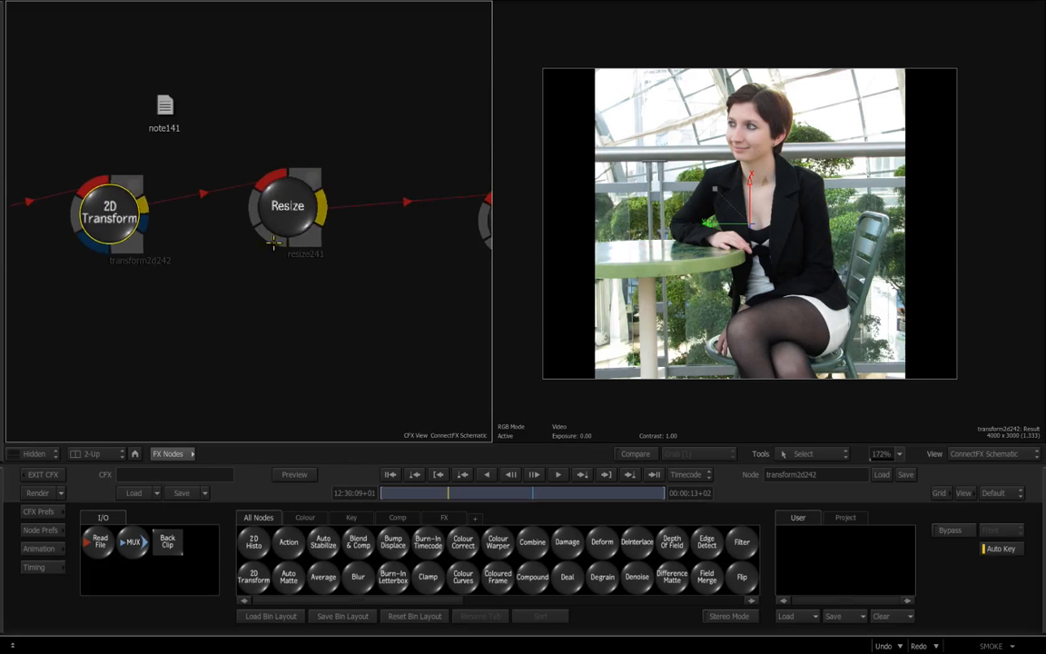
left_click(296, 209)
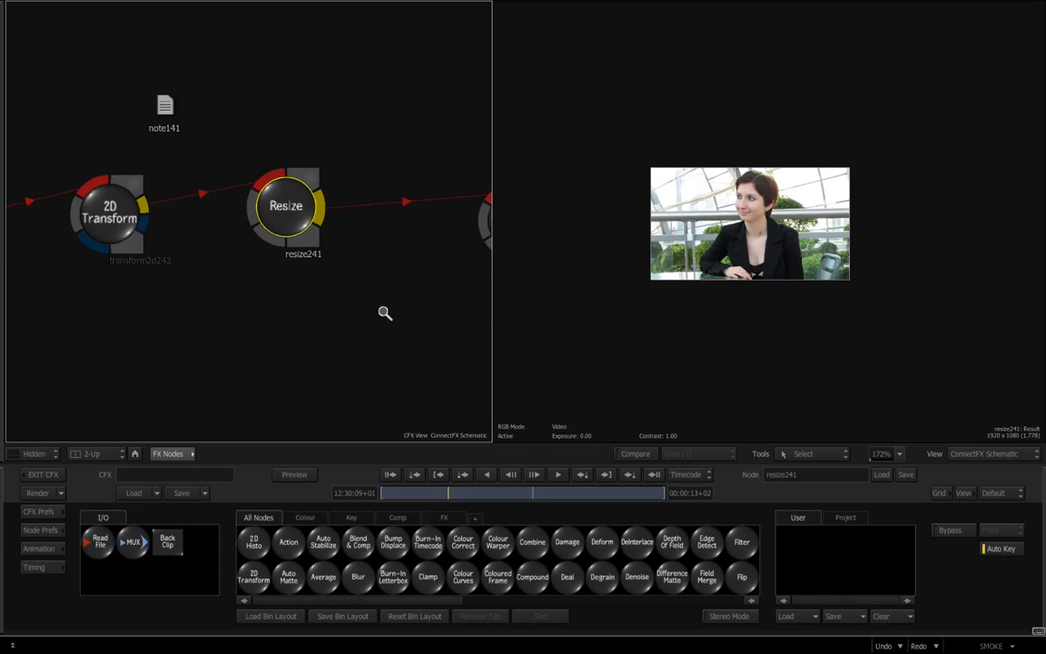
- Compare the results of the Stylize nodes stylize240 and stylize275 fed by mux139
left_click_drag(385, 310, 280, 299)
left_click_drag(309, 197, 283, 384)
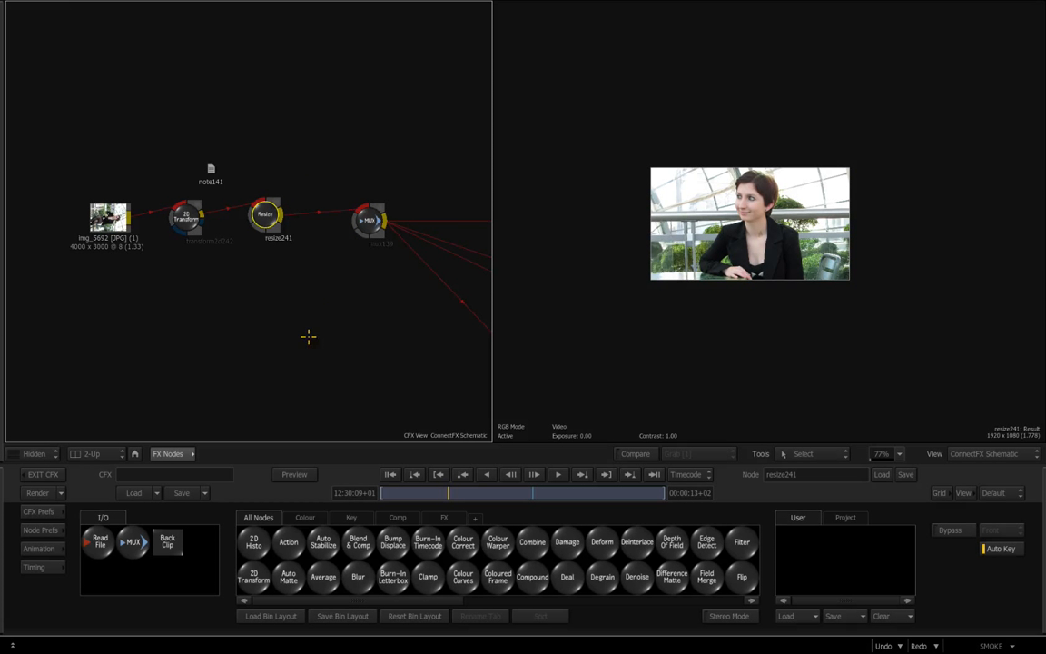
left_click_drag(306, 334, 216, 232)
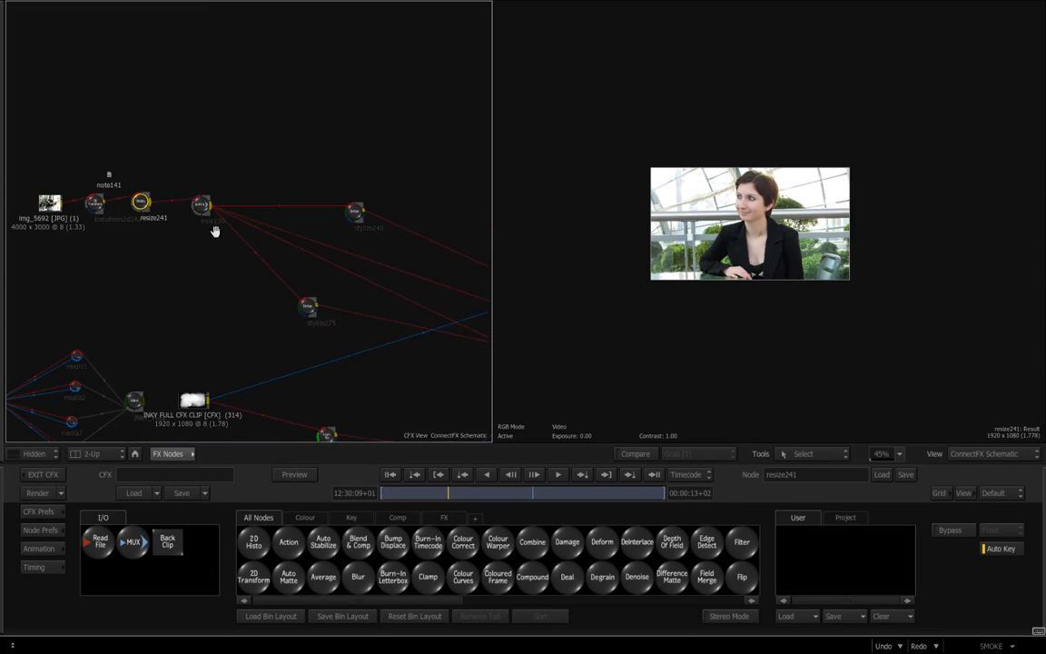
left_click(352, 216)
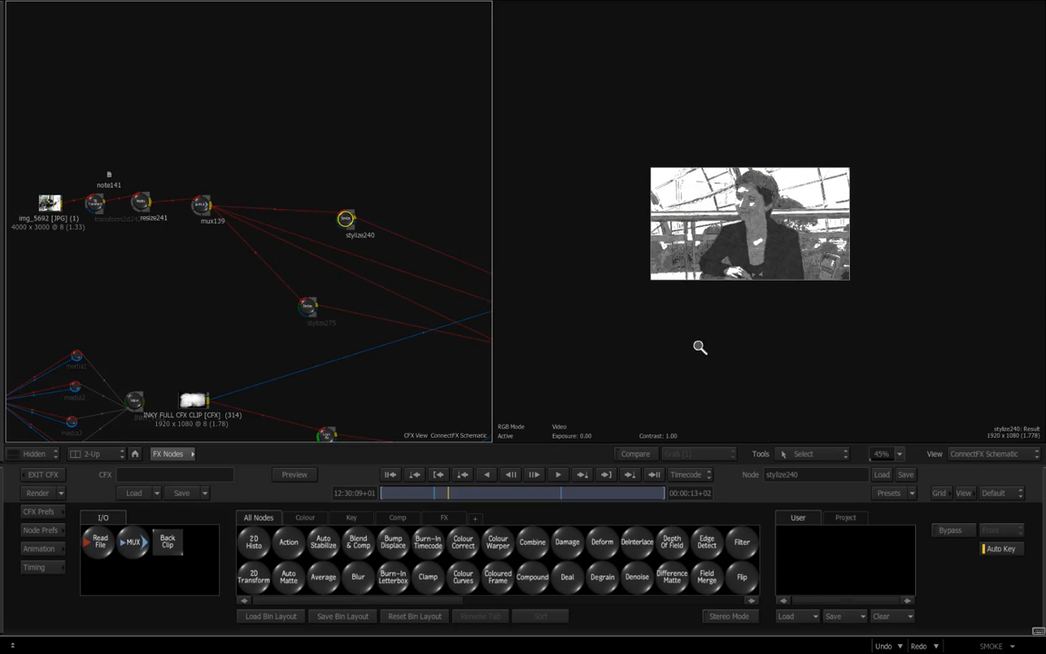
scroll(771, 358, "up", 3)
left_click_drag(806, 379, 756, 351)
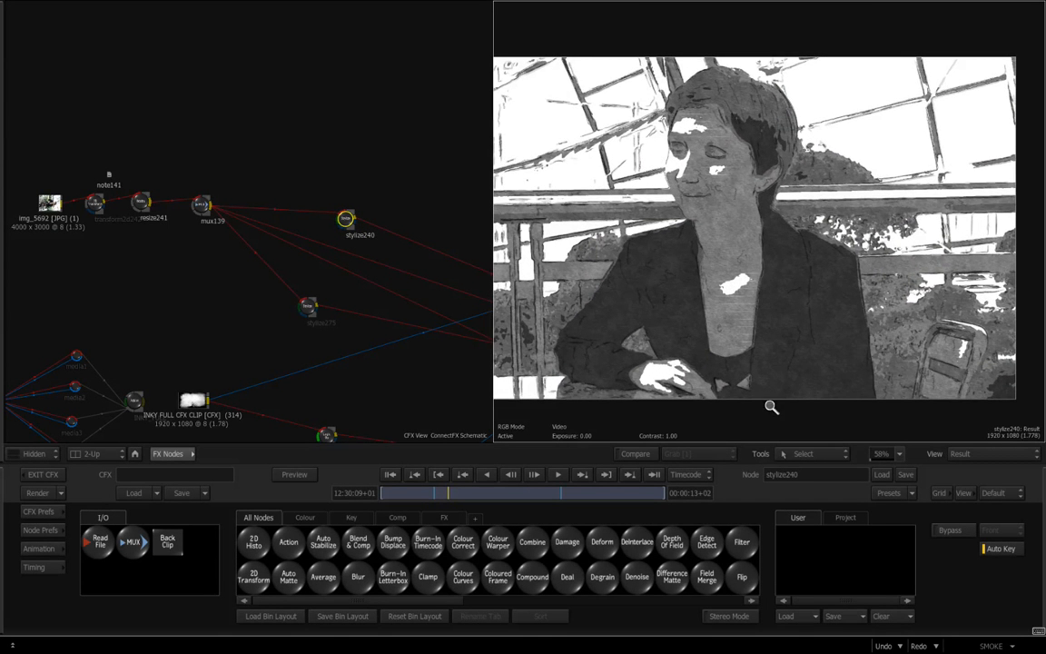
left_click_drag(770, 406, 718, 382)
left_click_drag(699, 309, 769, 325)
left_click(307, 306)
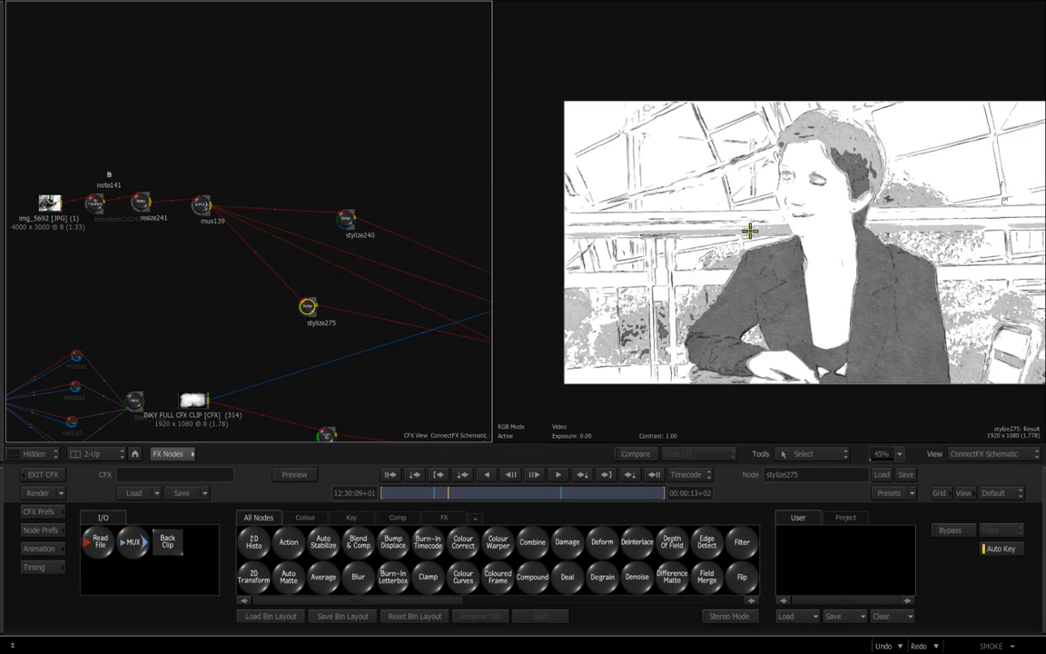
- Look over the InkyGrow, INKY FULL CFX CLIP and InkyClouds source branches in the schematic
key("ctrl+space")
left_click_drag(380, 391, 341, 389)
key("space")
left_click_drag(188, 337, 315, 192)
key("ctrl+space")
left_click_drag(314, 313, 372, 304)
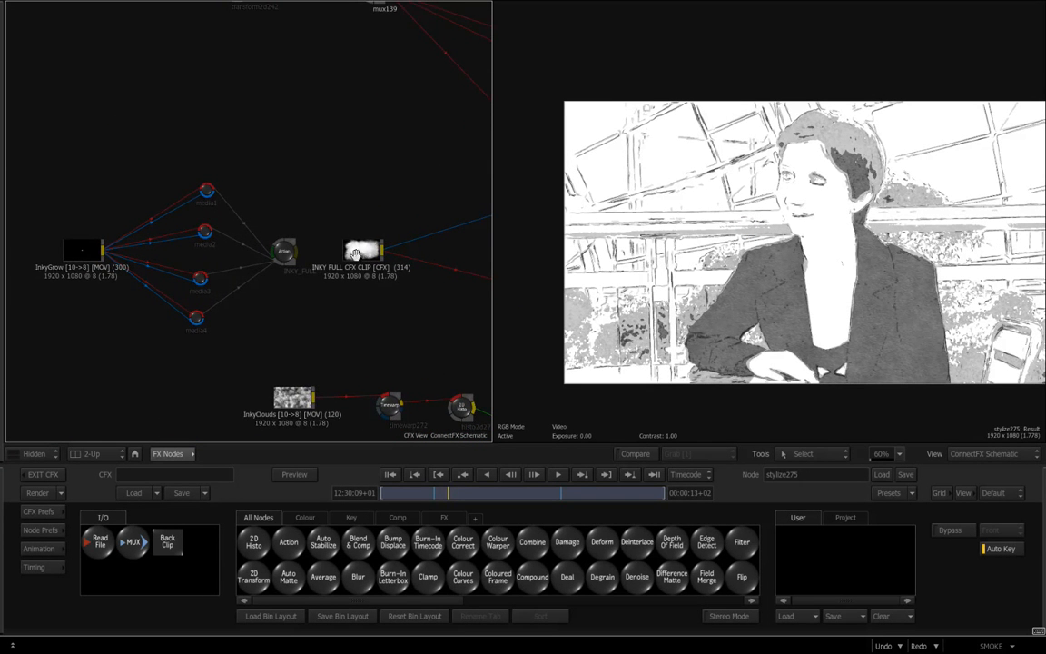
left_click_drag(355, 355, 306, 102)
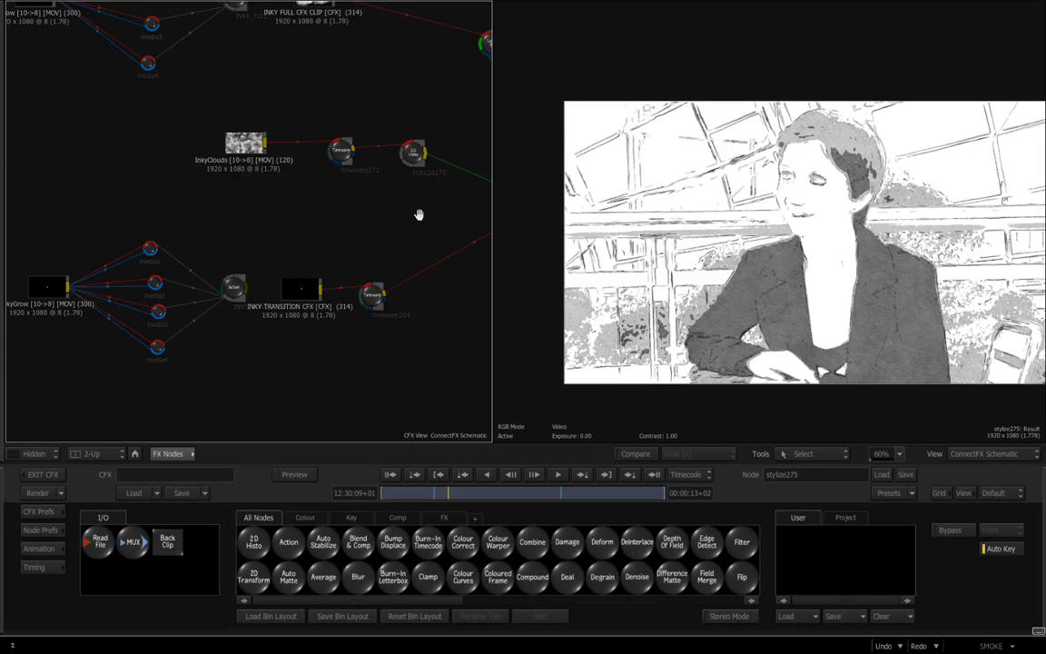
- View the title output of the Text node text49 that feeds the stereo node mux50
left_click_drag(379, 214, 108, 250)
left_click_drag(413, 275, 102, 292)
left_click_drag(381, 275, 154, 272)
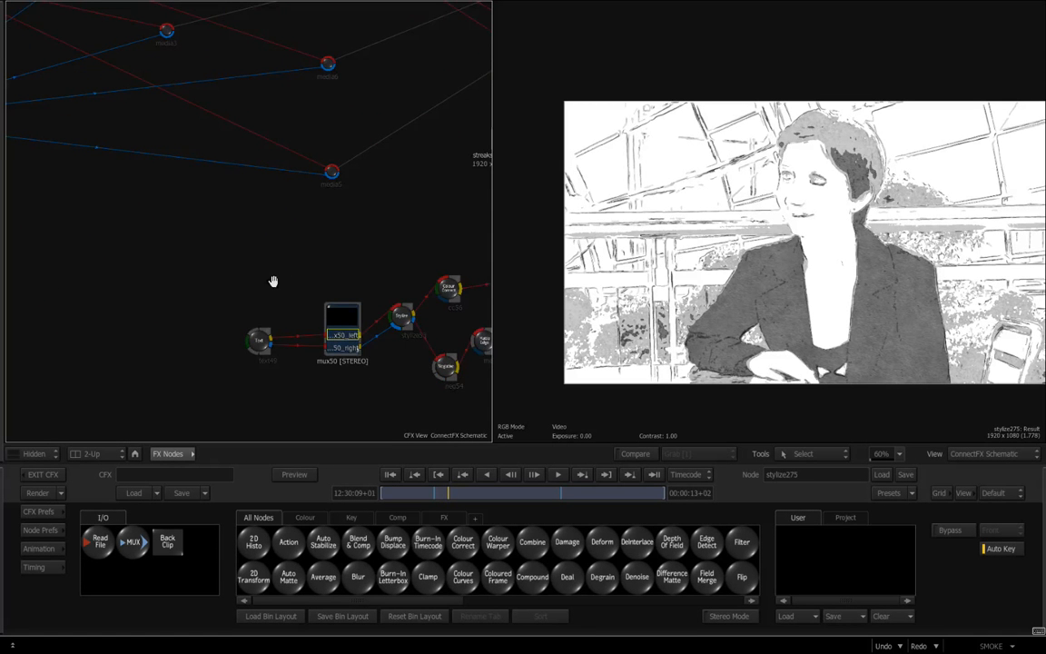
mouse_move(272, 282)
left_mouse_down()
mouse_move(187, 262)
mouse_move(260, 297)
left_mouse_up()
left_click(251, 288)
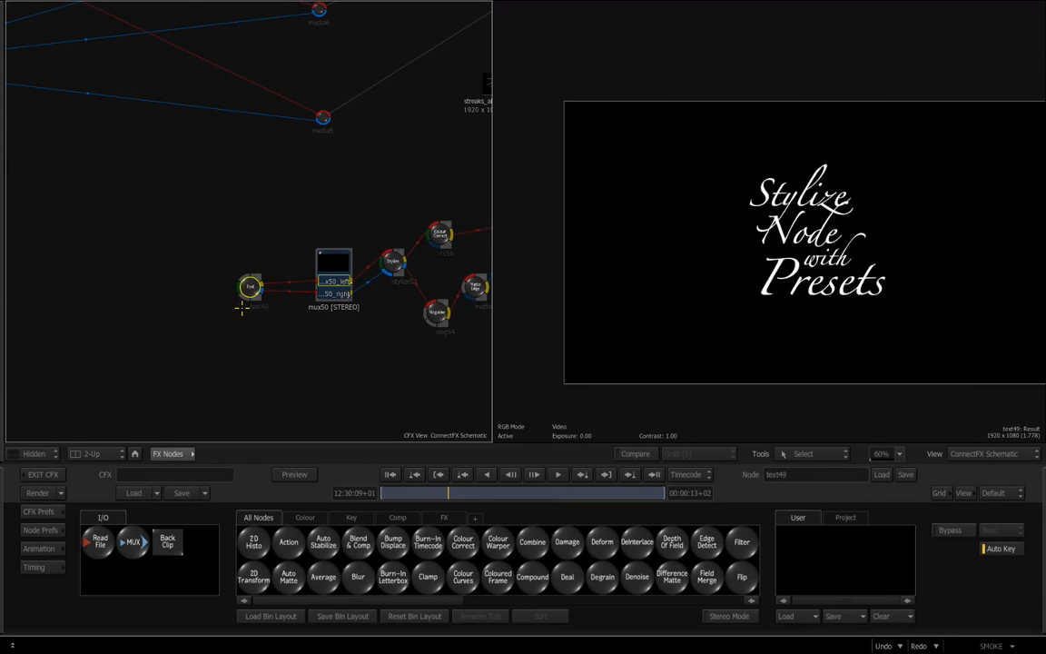
left_click_drag(717, 309, 760, 314)
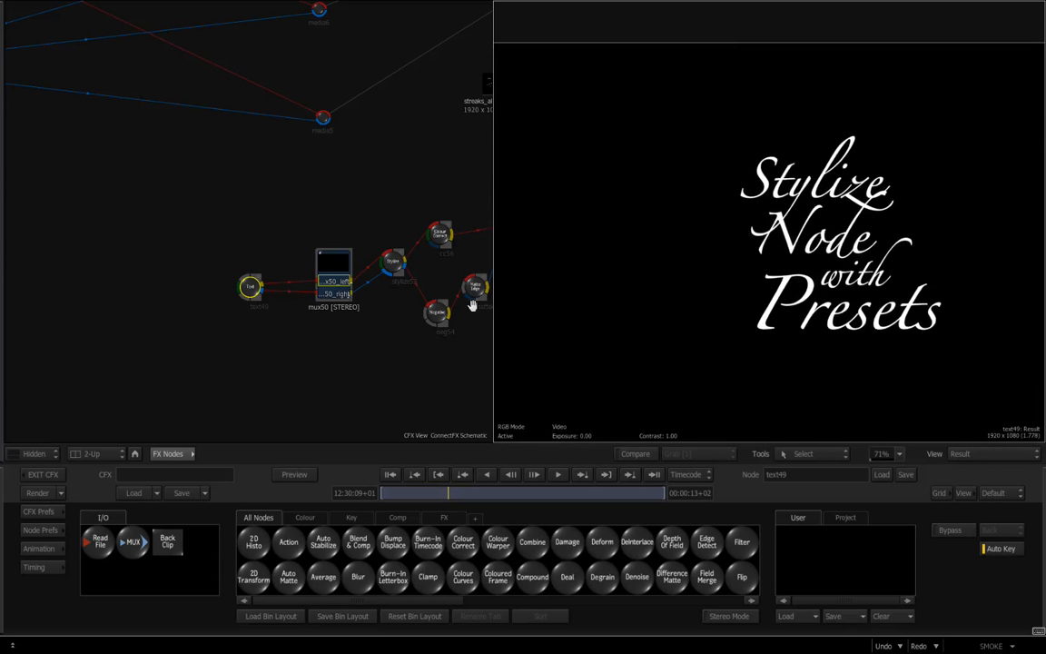
- Examine the composite of the Action node action243 at 12:30:12+10 and follow its connection to the ConnectFX output node
left_click_drag(391, 188, 140, 304)
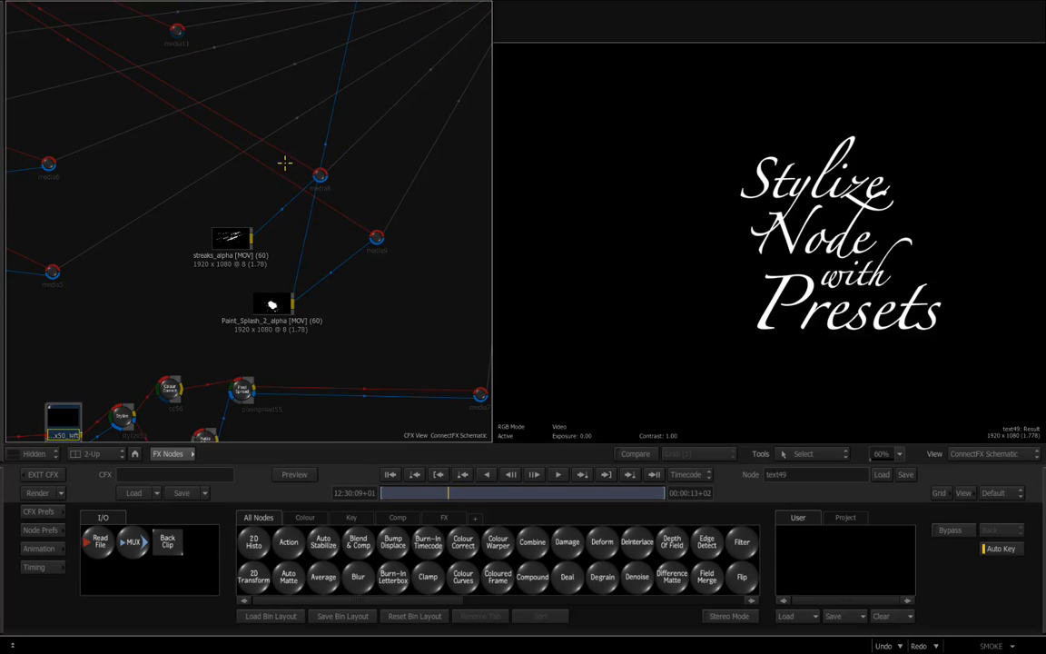
left_click_drag(315, 94, 213, 237)
left_click(339, 204)
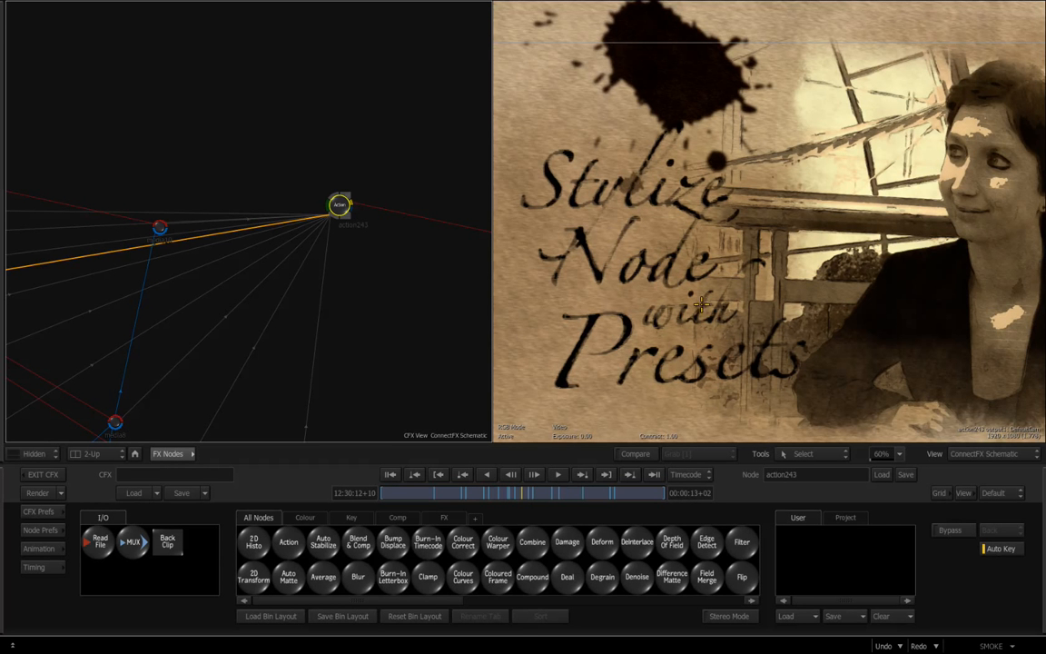
left_click_drag(436, 304, 383, 304)
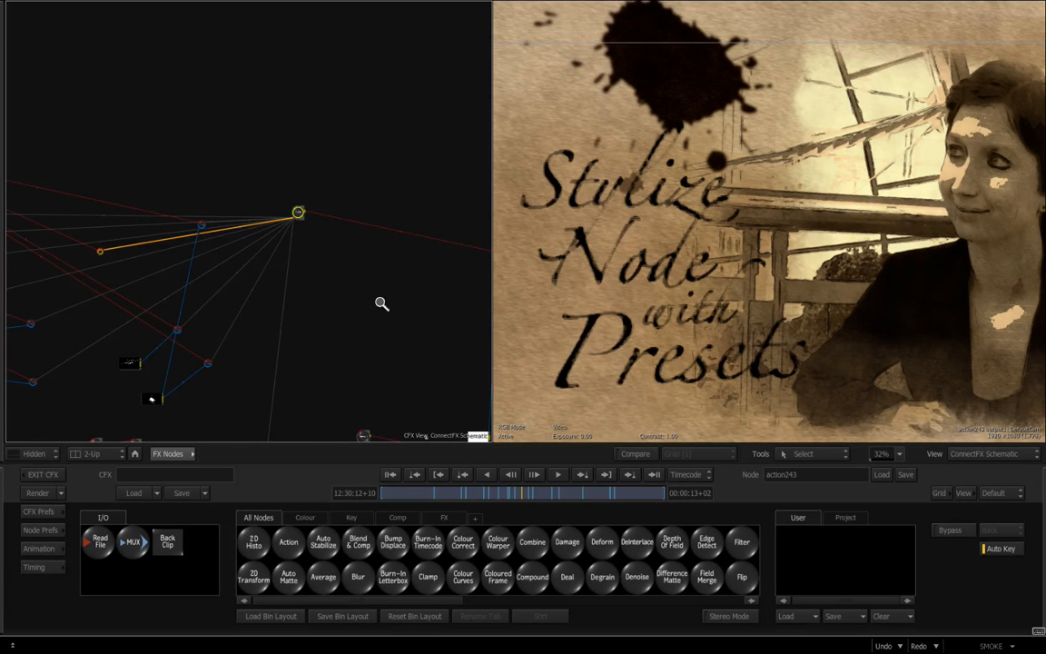
left_click_drag(437, 326, 331, 138)
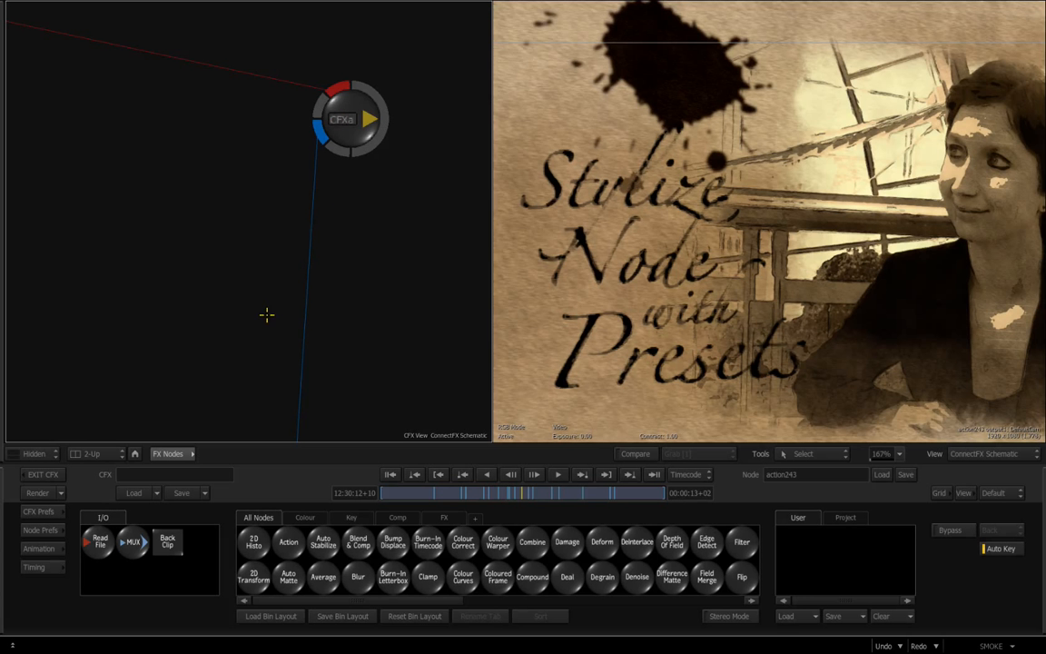
- Examine the InkyGrow clip over time and the result of its Timewarp node timewarp177 in the blendcomp181 matte branch
left_click_drag(249, 354, 275, 205)
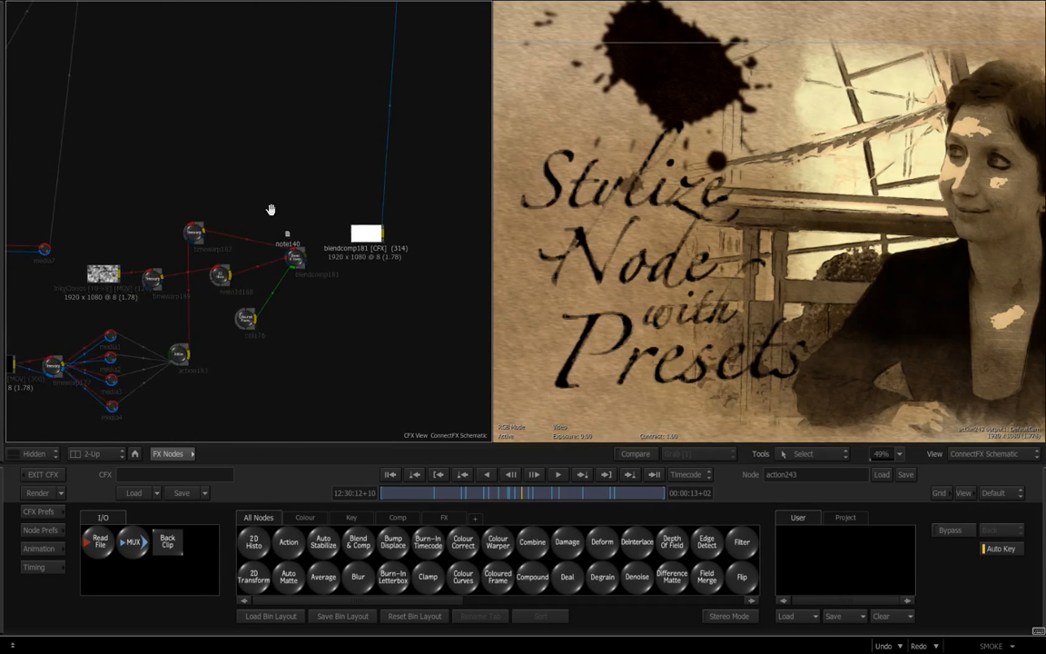
left_click_drag(295, 343, 272, 388)
left_click(184, 345)
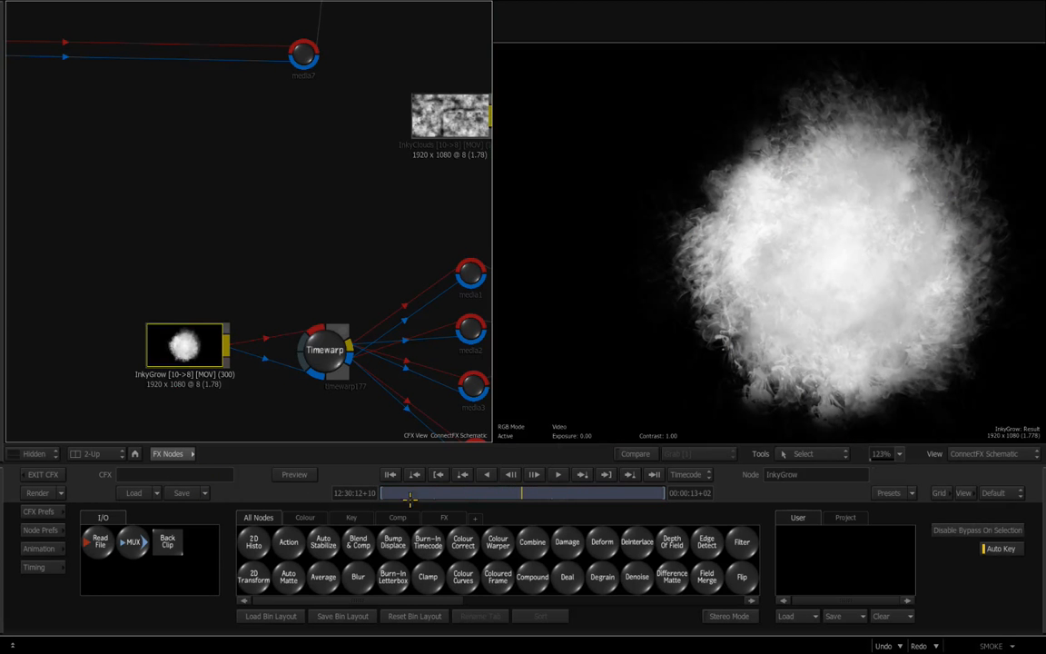
left_click(390, 475)
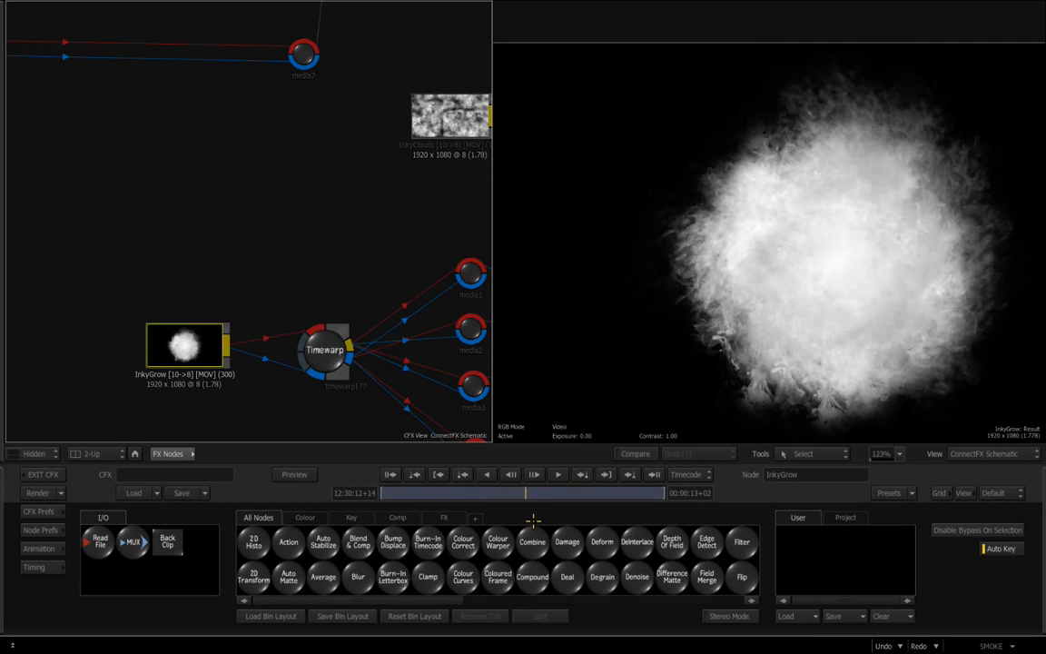
left_click_drag(294, 401, 223, 373)
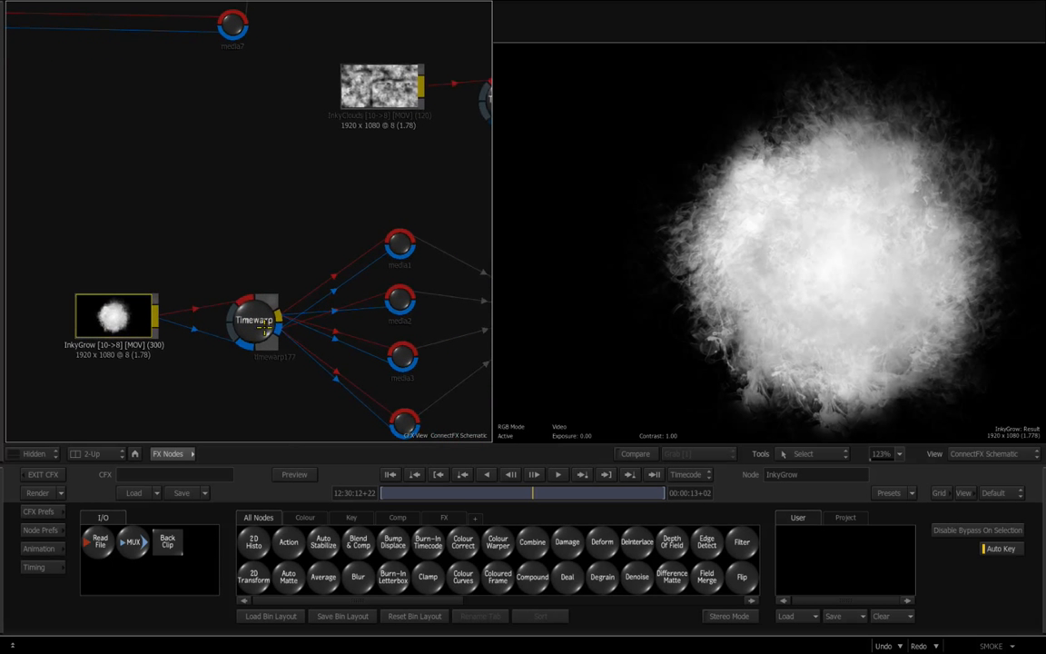
left_click(254, 322)
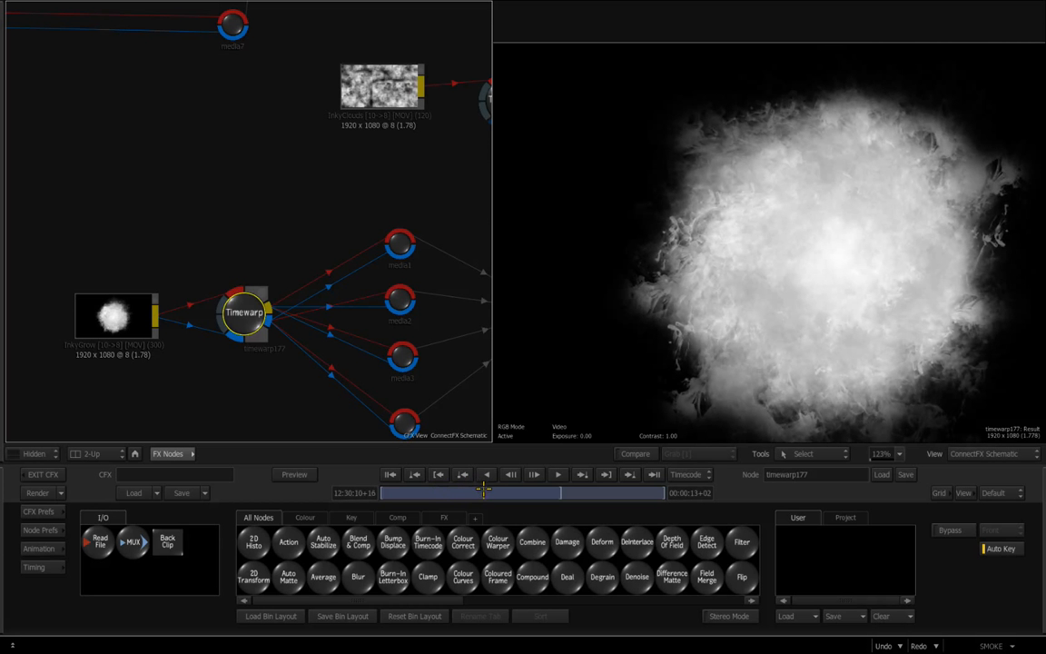
- Examine the result of the Action node action183 fed by media1 to media4, scrubbing to 12:30:10+20
left_click_drag(261, 367, 109, 268)
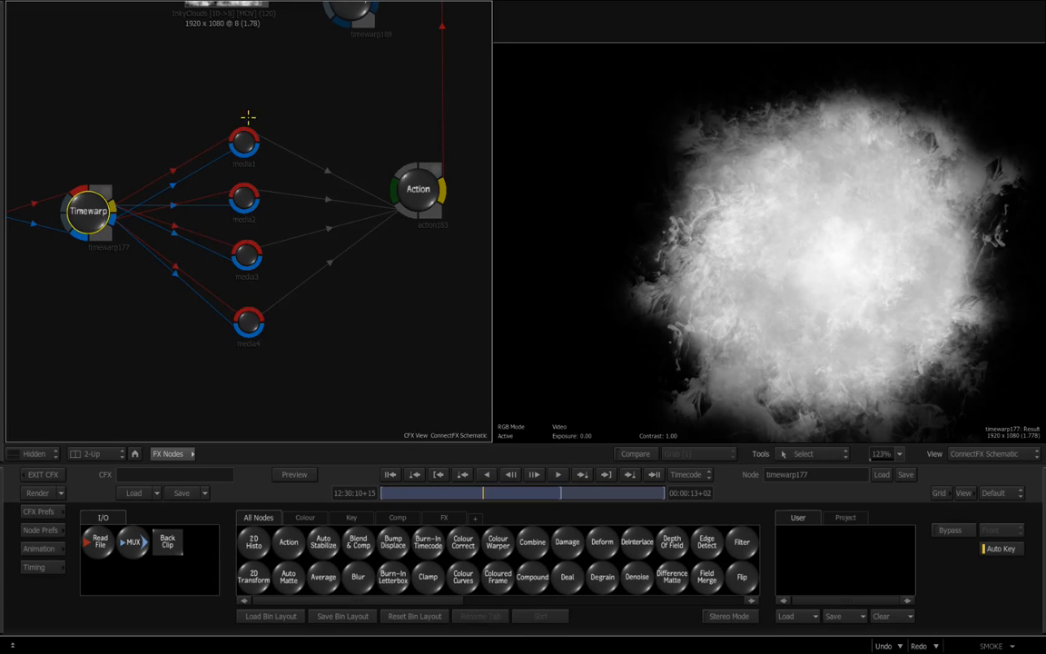
left_click_drag(417, 188, 397, 195)
left_click_drag(396, 493, 538, 514)
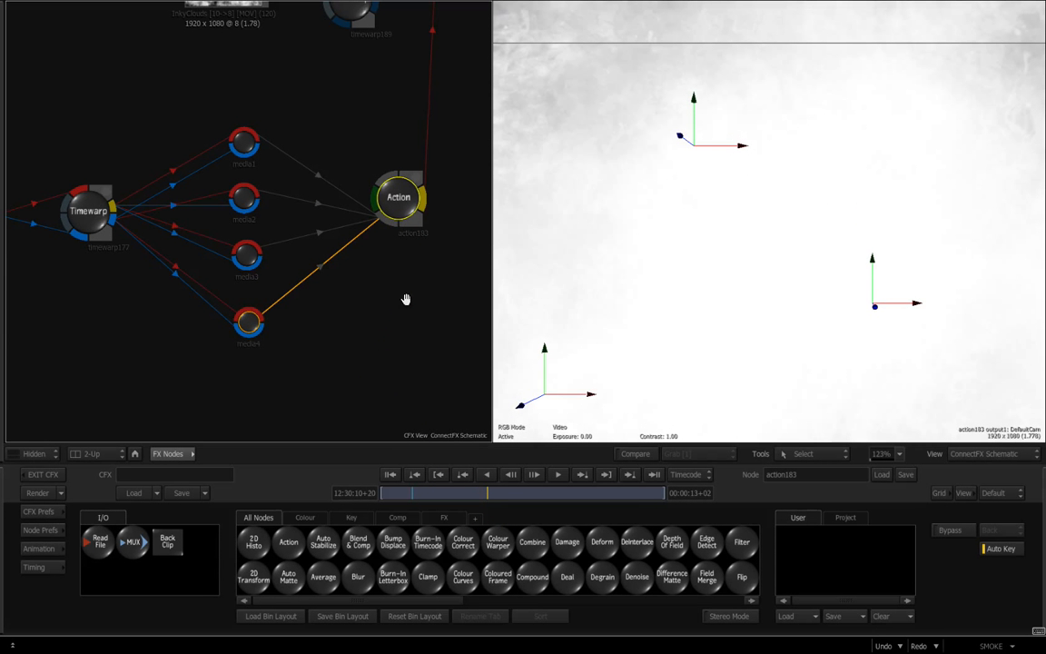
- View the InkyClouds clip and scrub the result of its Timewarp node timewarp189 to 12:30:08+05
left_click_drag(374, 112, 261, 339)
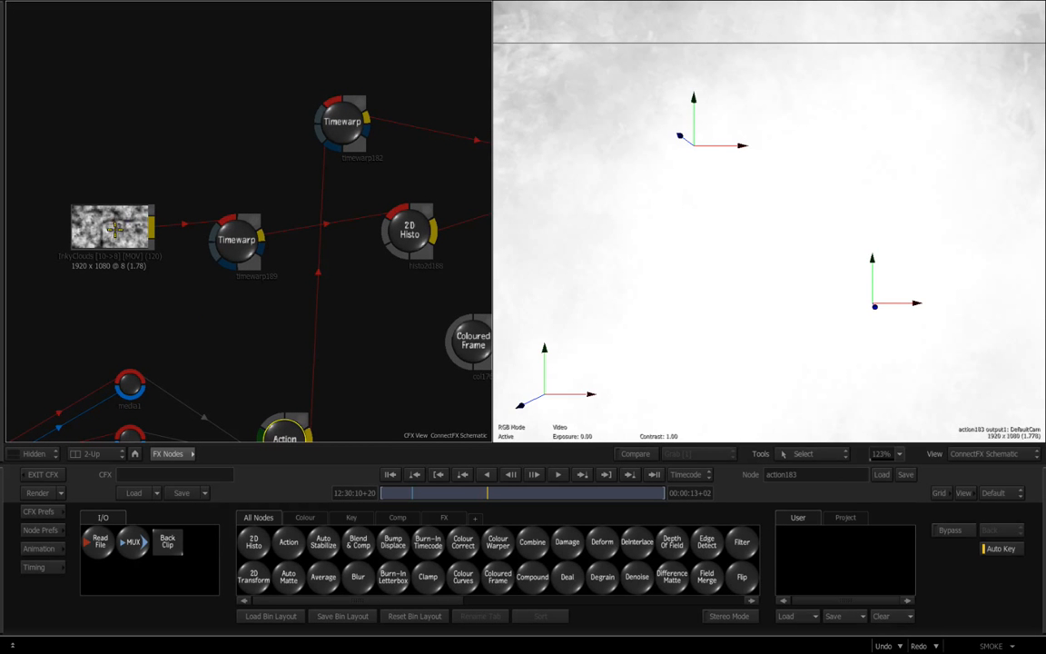
left_click(114, 229)
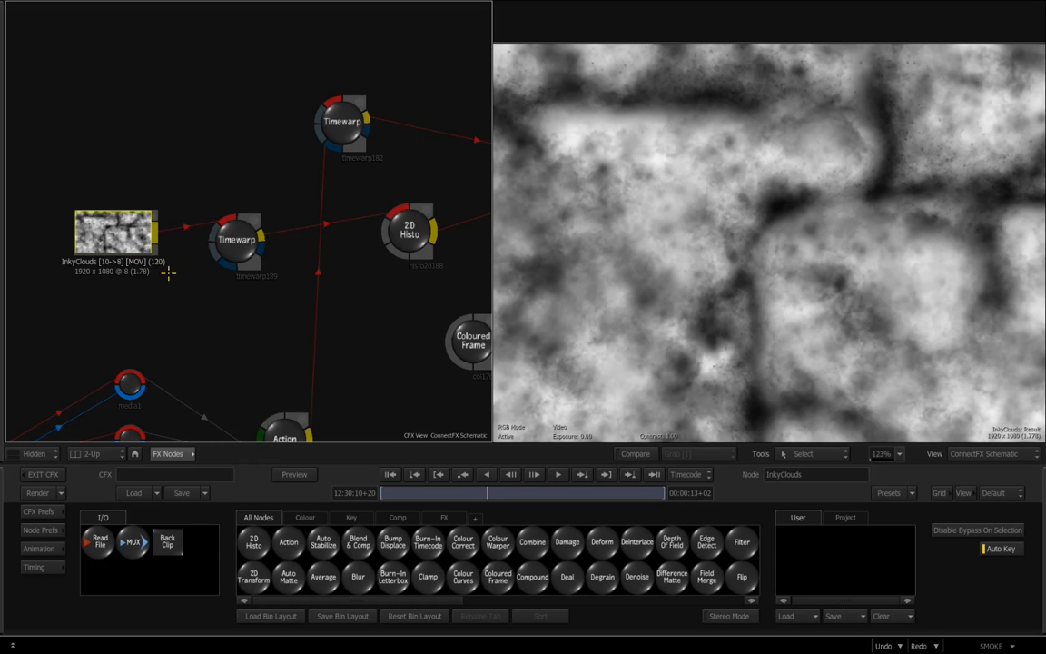
left_click(239, 239)
mouse_move(477, 493)
left_mouse_down()
mouse_move(515, 495)
mouse_move(430, 466)
left_mouse_up()
- Examine the result of the 2D Histo node histo2d188 and scrub it to 12:30:08+16
left_click_drag(355, 275, 195, 255)
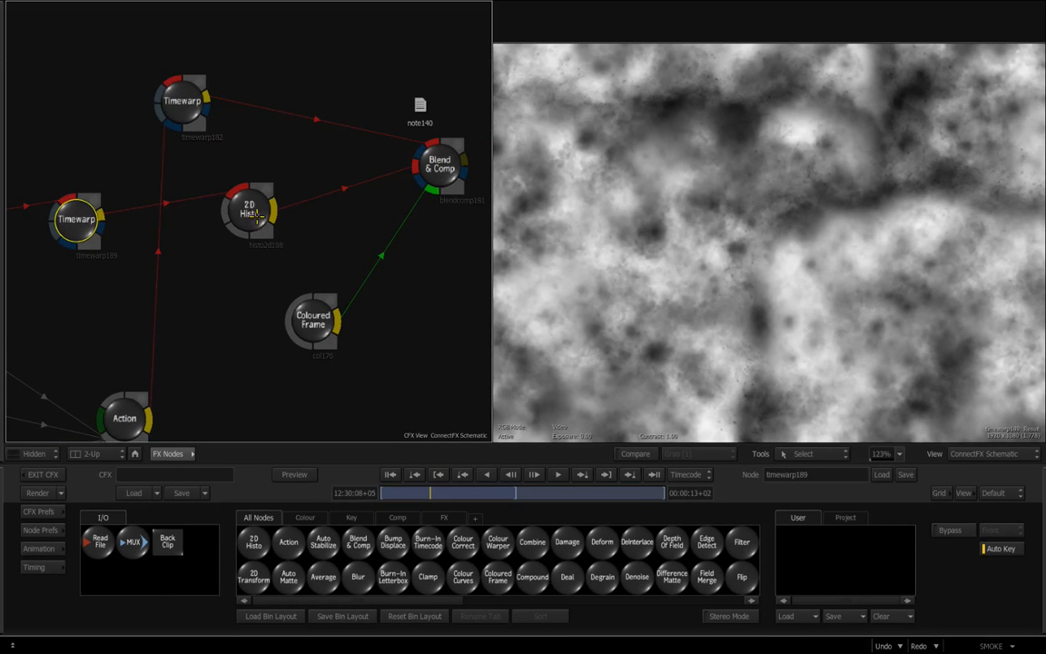
left_click(234, 195)
mouse_move(440, 491)
left_mouse_down()
mouse_move(490, 492)
mouse_move(440, 493)
left_mouse_up()
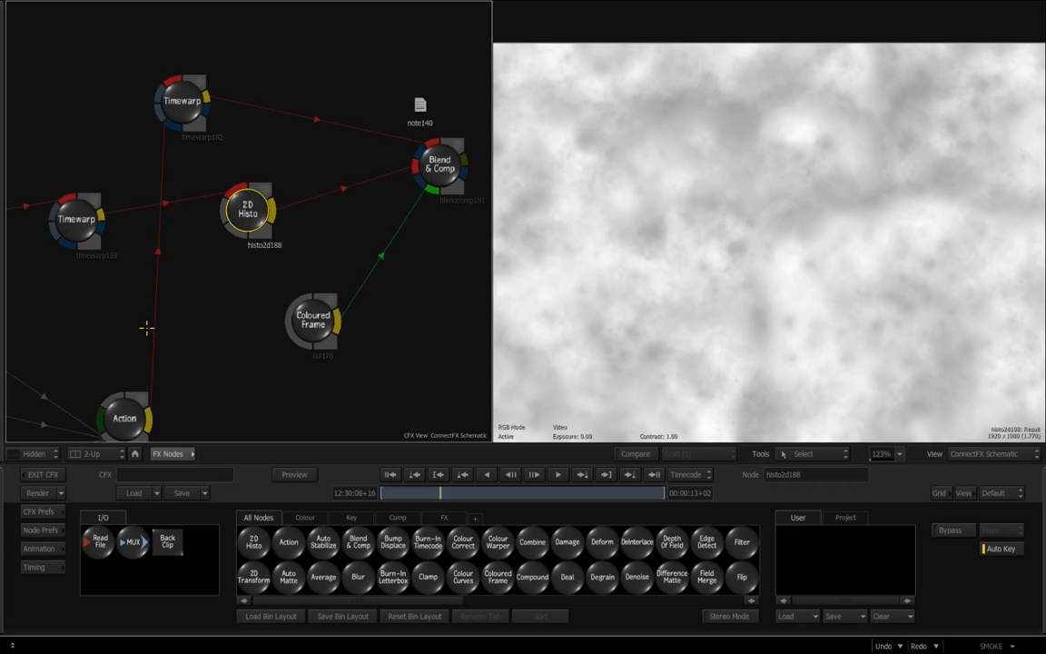
- Compare the results of action183 and the Timewarp node timewarp182, scrubbing to 12:30:07+22
left_click_drag(125, 416, 129, 380)
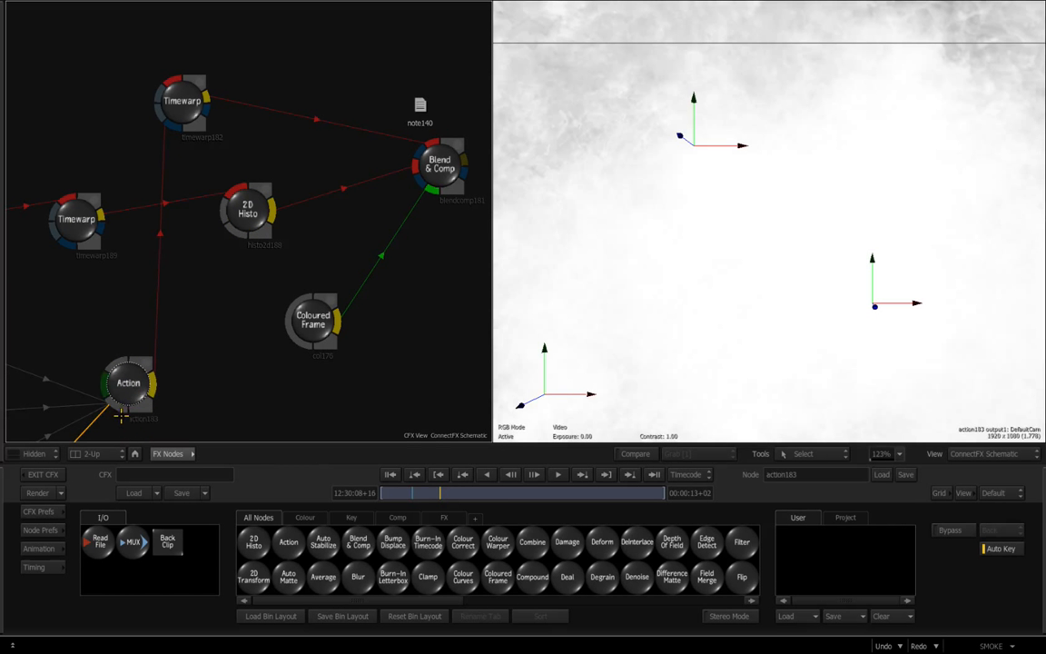
left_click(187, 107)
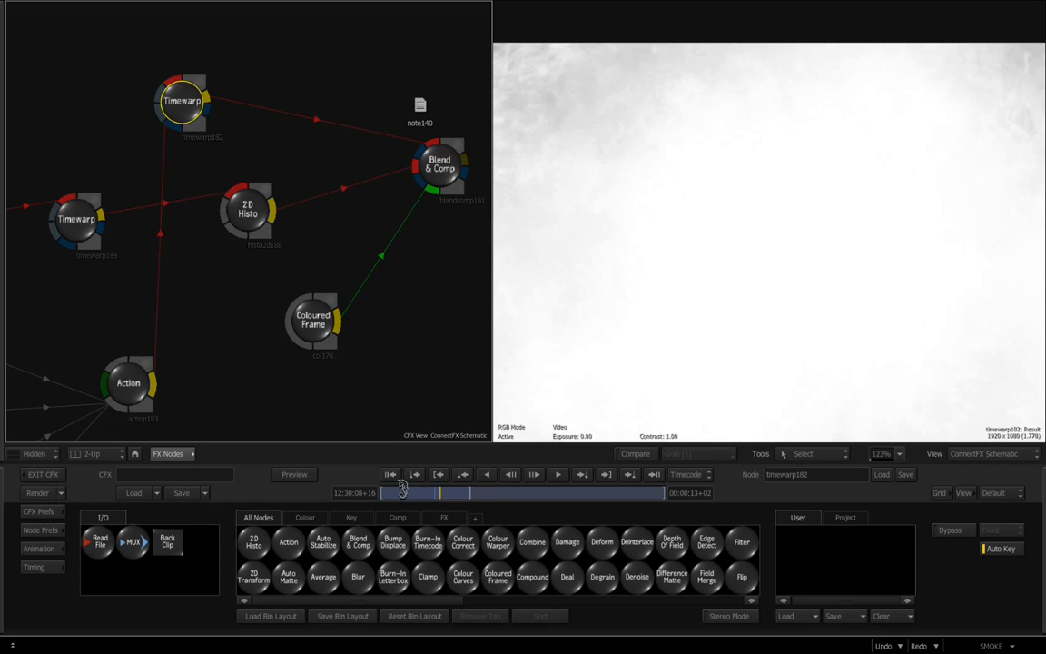
mouse_move(417, 493)
left_mouse_down()
mouse_move(379, 491)
mouse_move(422, 493)
left_mouse_up()
- Inspect the settings of the Coloured Frame node col176 and the Blend & Comp node blendcomp181
left_click_drag(442, 257, 366, 294)
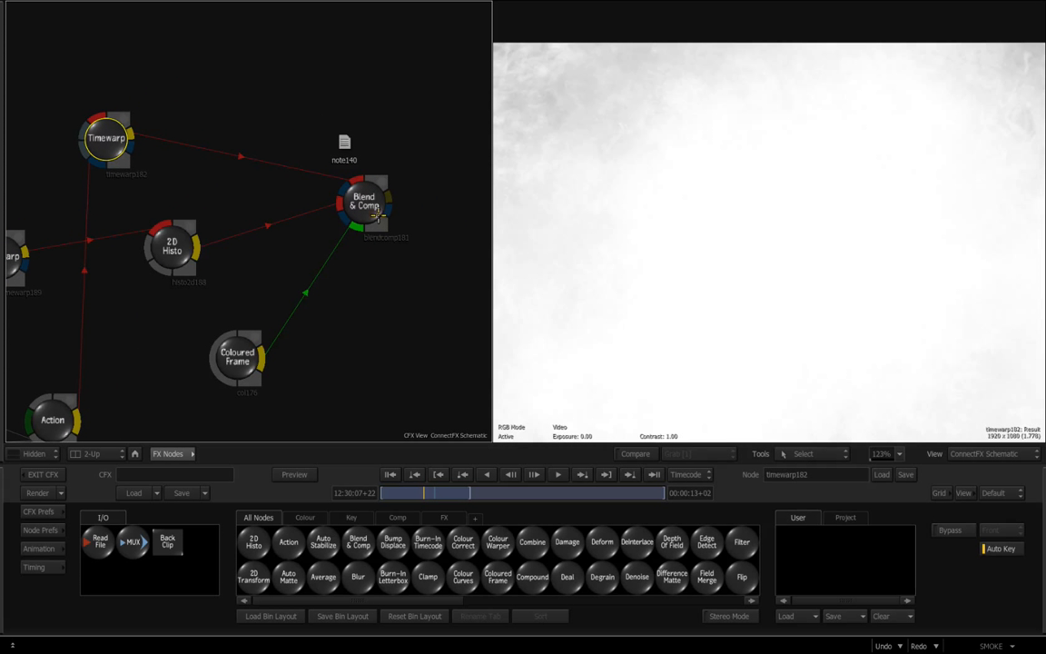
left_click(247, 350)
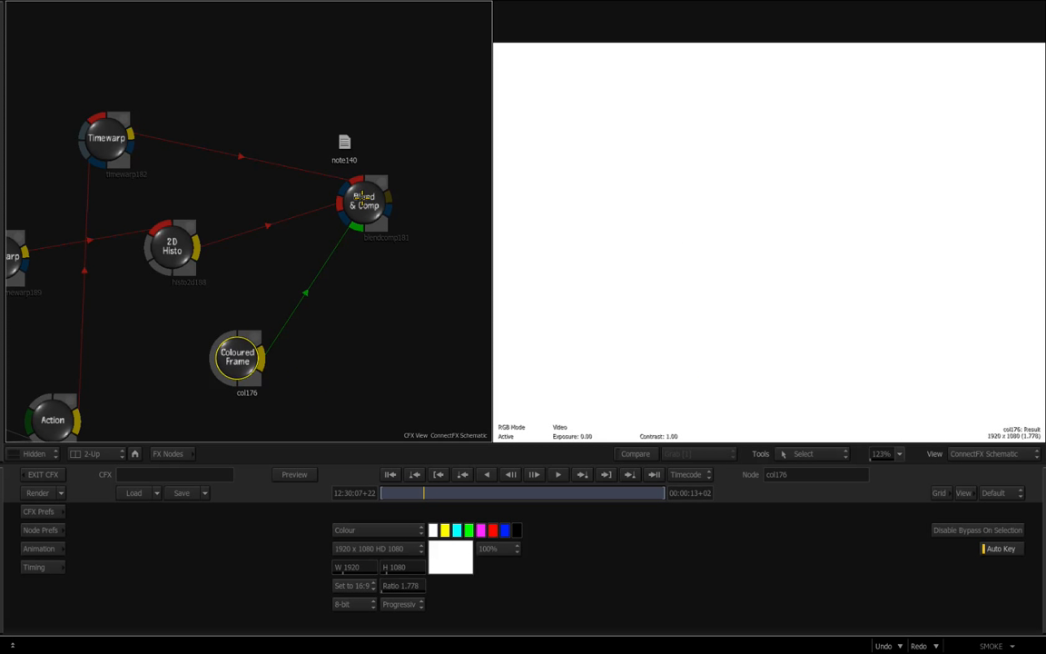
left_click(364, 201)
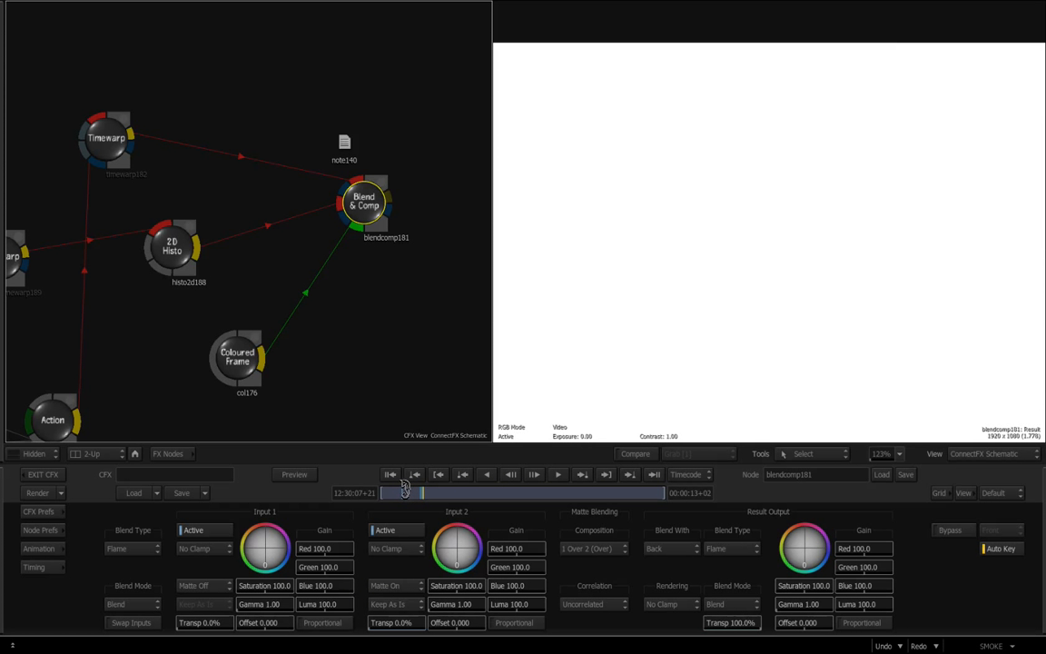
- Check blendcomp181 at 12:30:06+11 by switching each input off and back on, and scrub its result to 12:30:09+01
mouse_move(405, 488)
left_mouse_down()
mouse_move(372, 486)
mouse_move(402, 489)
mouse_move(389, 489)
left_mouse_up()
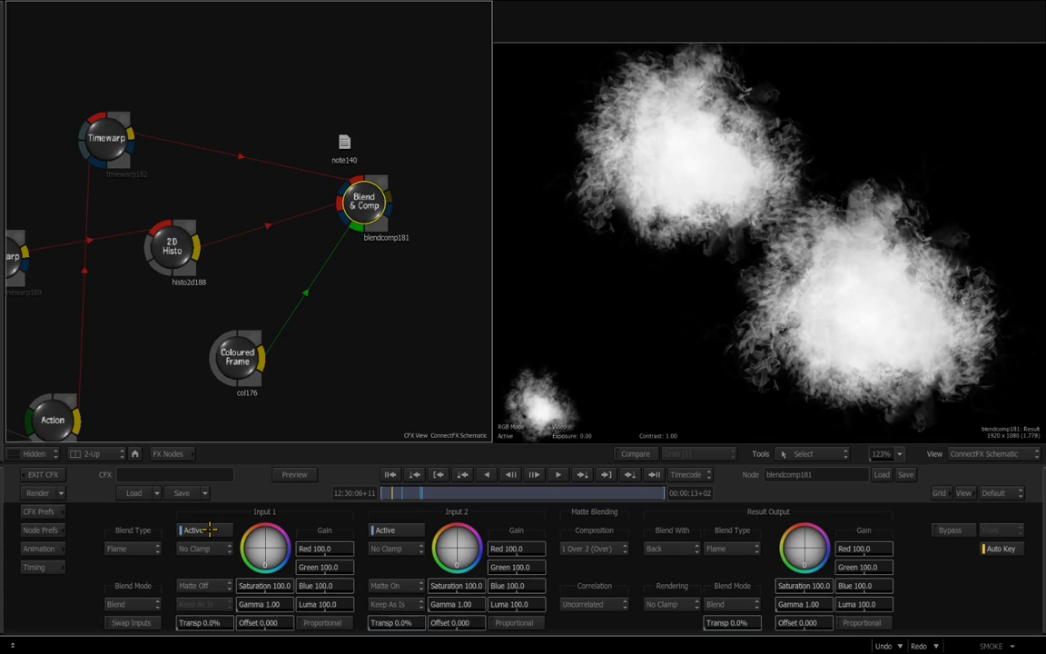
left_click(210, 530)
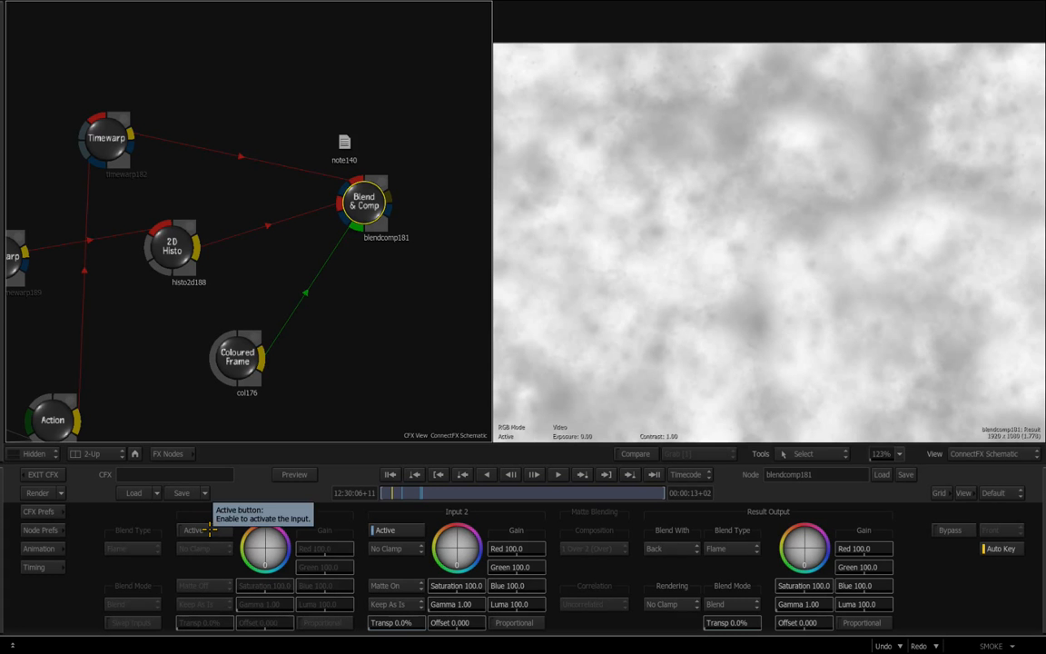
left_click(210, 529)
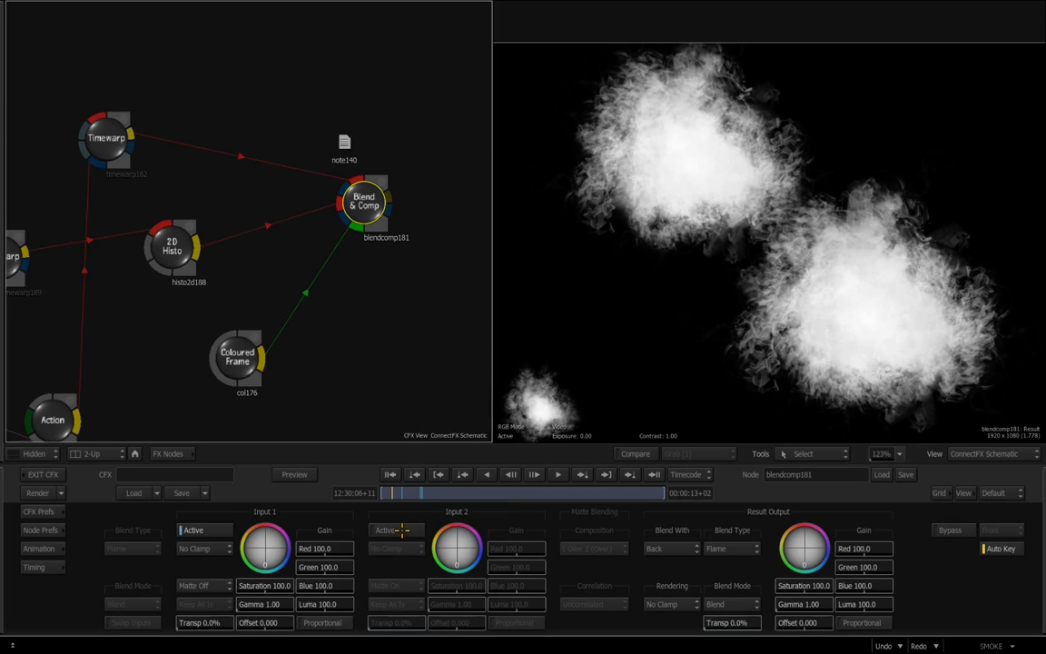
left_click(402, 492)
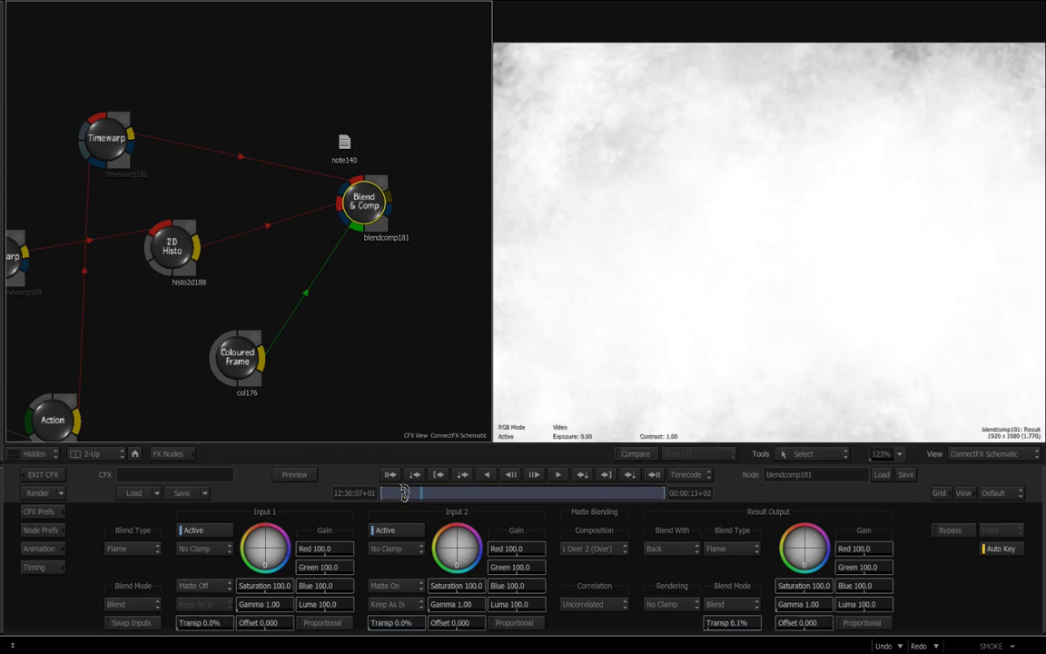
left_click_drag(400, 491, 453, 502)
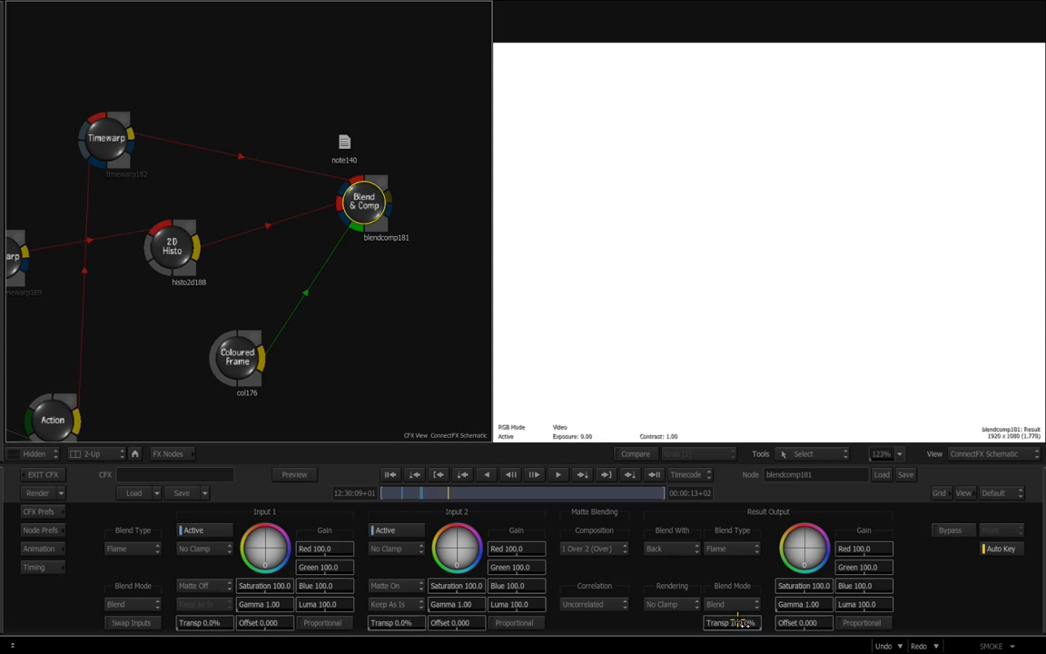
- Create a CFX clip from the Blend & Comp node blendcomp181 at 12:30:08+23 and place it below the existing blendcomp181 CFX clip
mouse_move(439, 492)
left_mouse_down()
mouse_move(397, 490)
mouse_move(451, 498)
left_mouse_up()
scroll(381, 275, "down", 5)
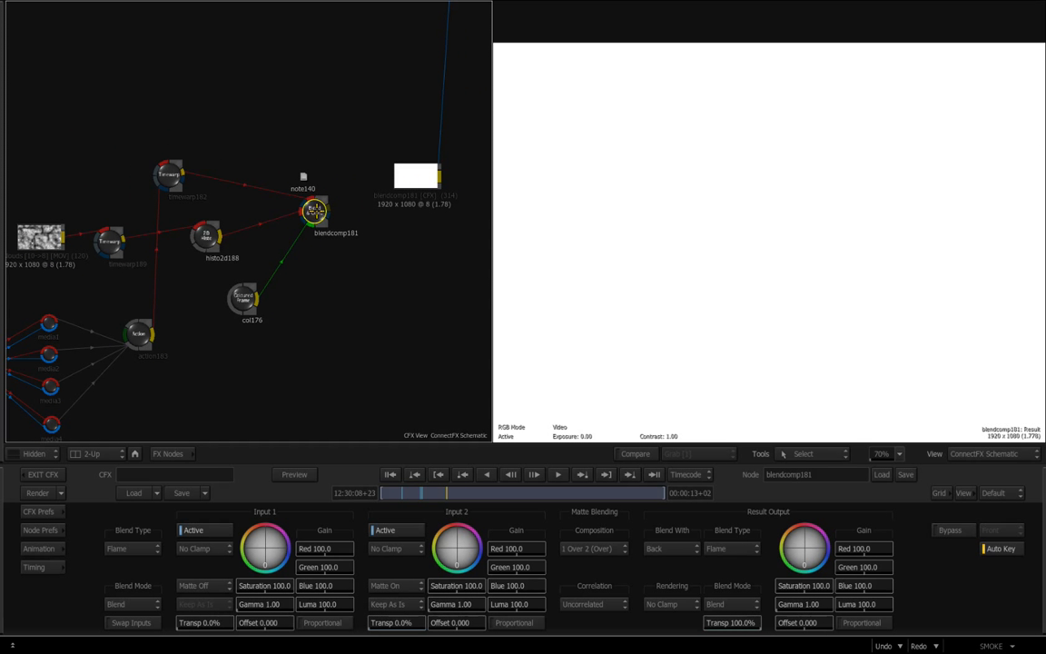
left_click(319, 217, "alt")
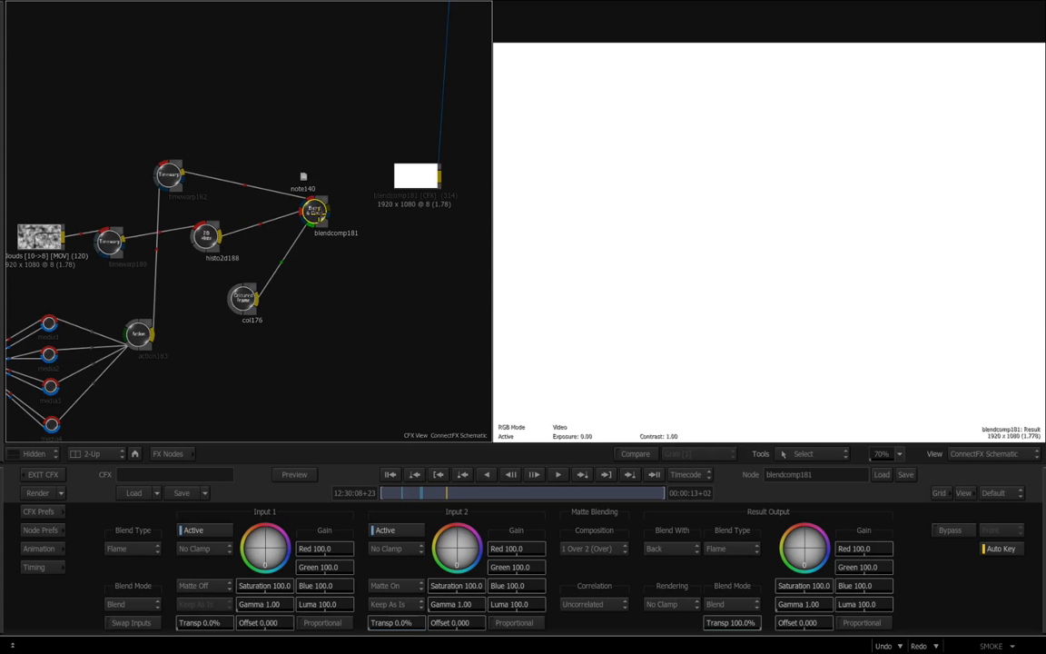
right_click(316, 215)
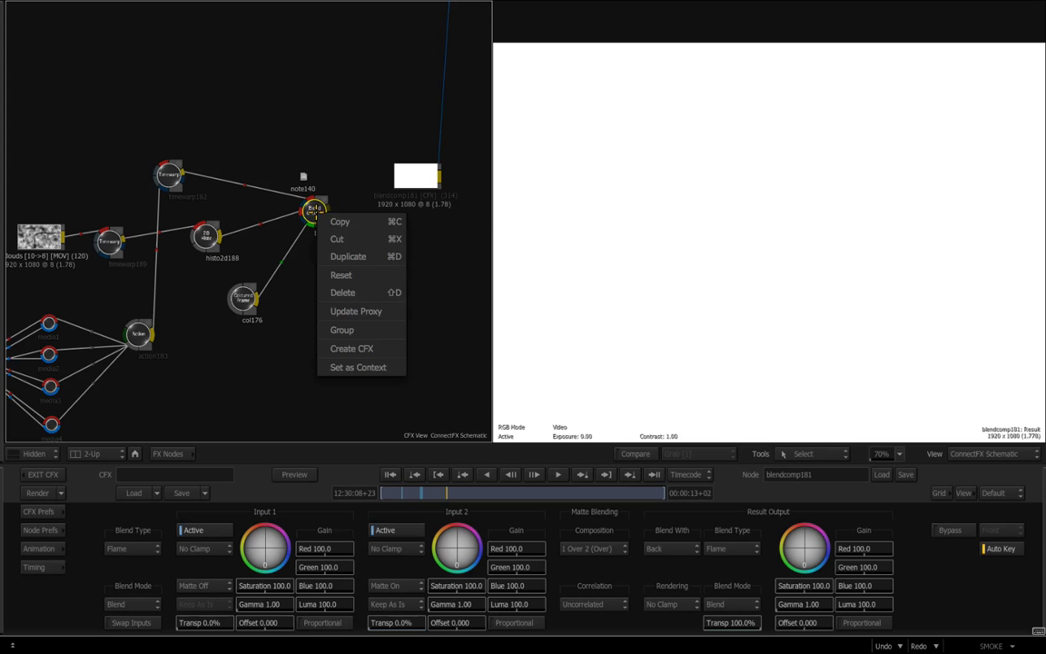
left_click(324, 348)
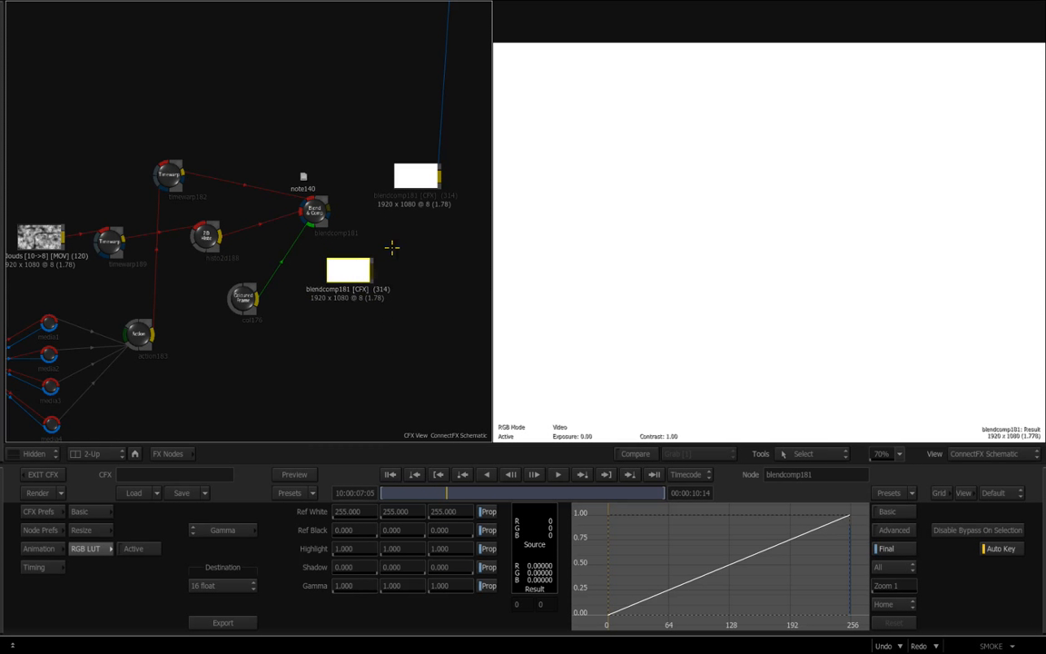
left_click(406, 212)
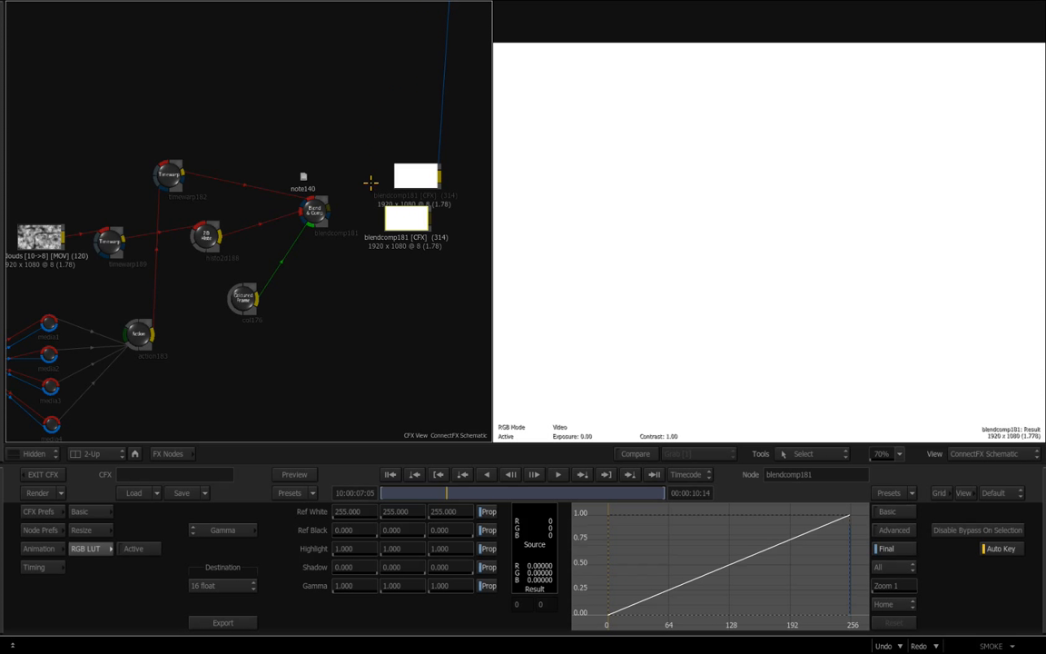
left_click_drag(396, 216, 372, 272)
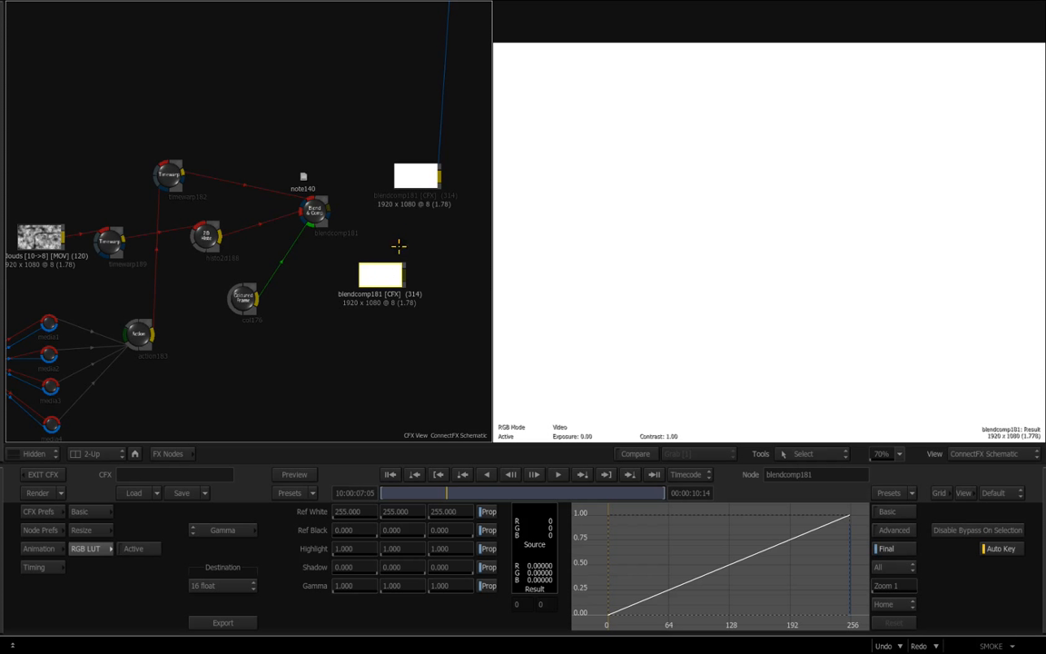
- Render the original blendcomp181 CFX clip and delete the duplicate CFX clip from the schematic
right_click(414, 176)
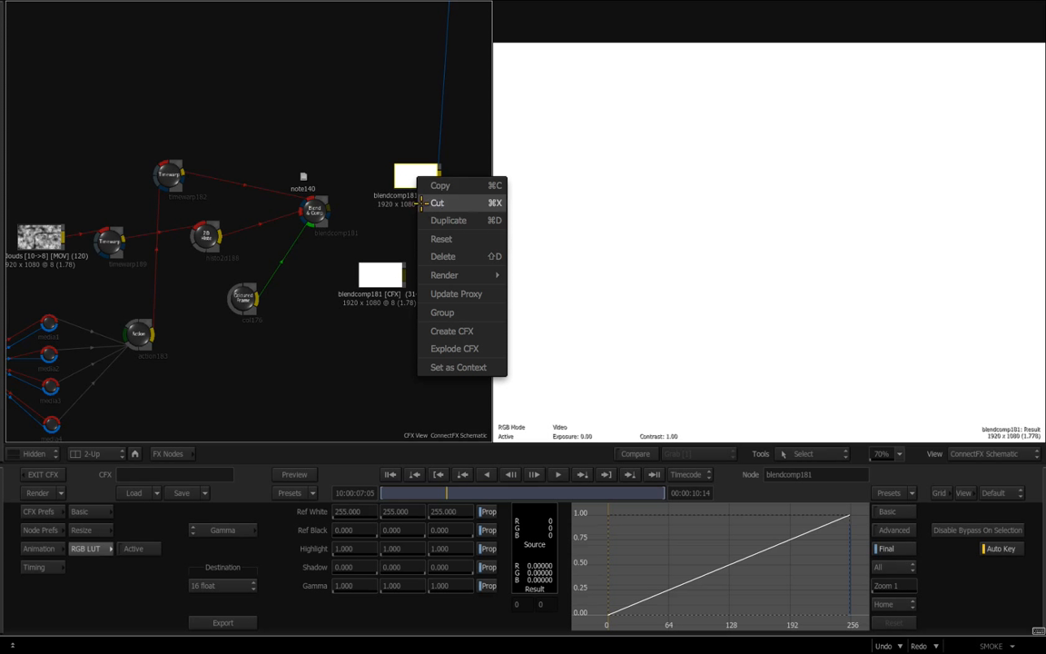
mouse_move(487, 275)
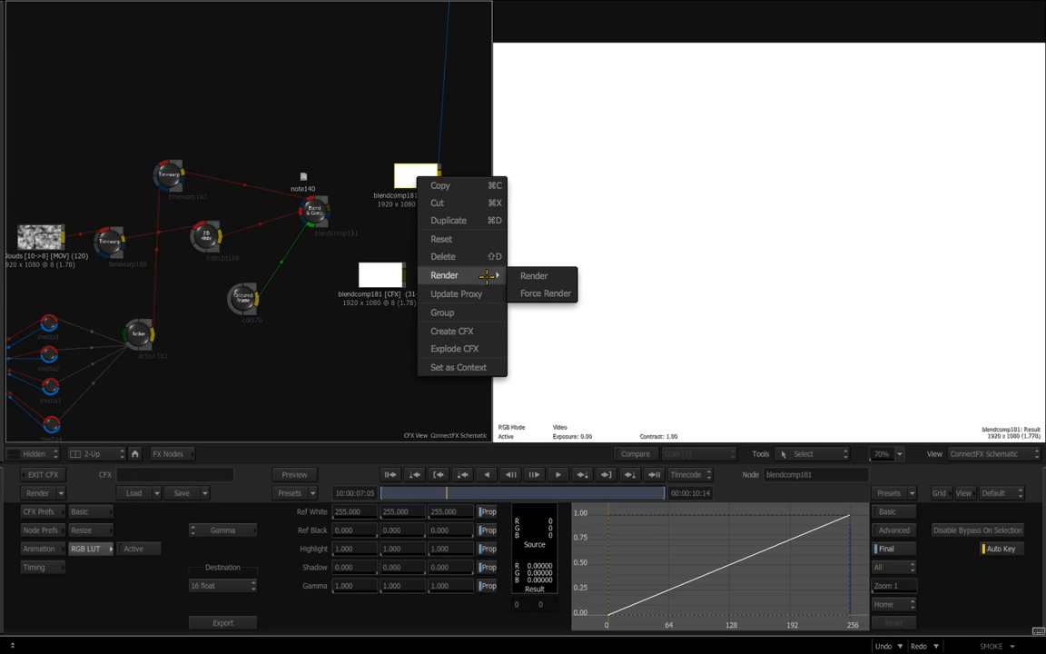
left_click(533, 275)
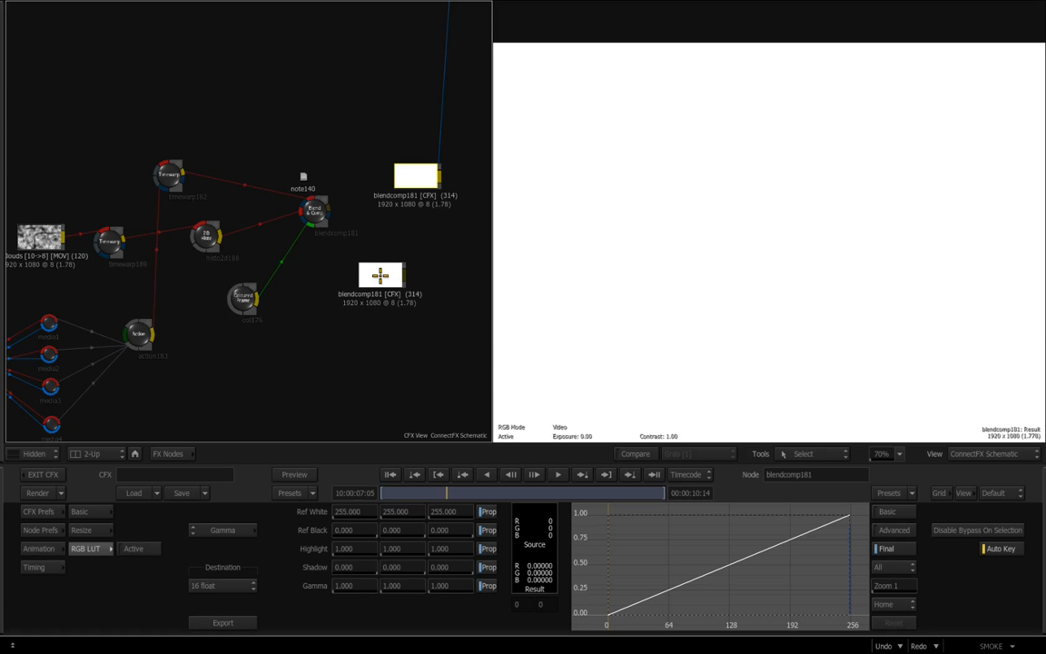
left_click_drag(383, 274, 338, 440)
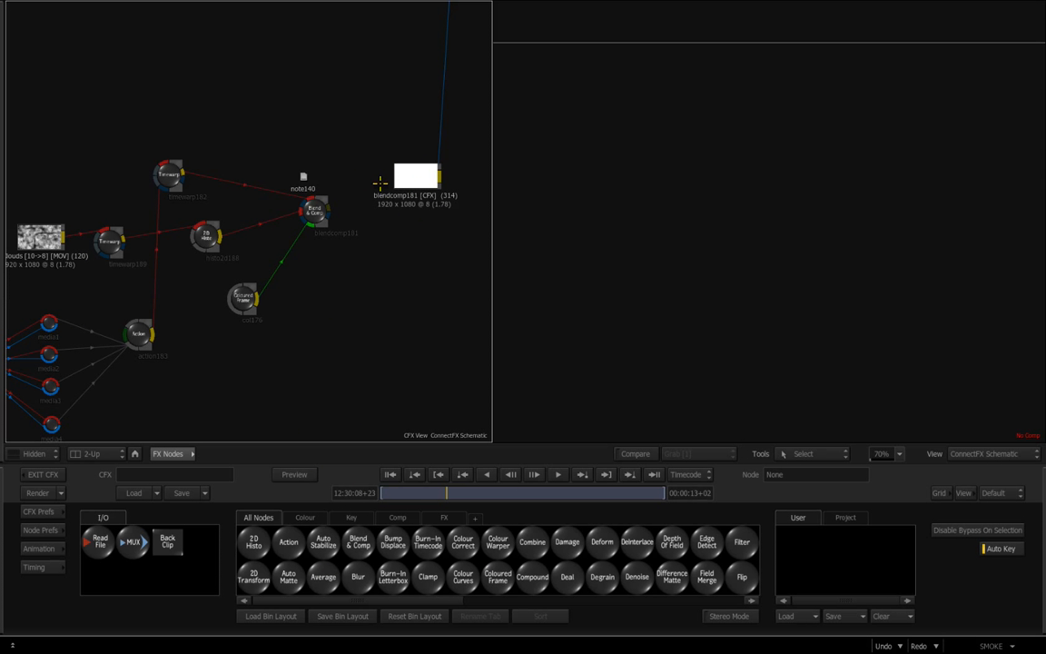
- Read note140 above the Blend & Comp node and exit ConnectFX to the timeline
left_click_drag(313, 274, 234, 296)
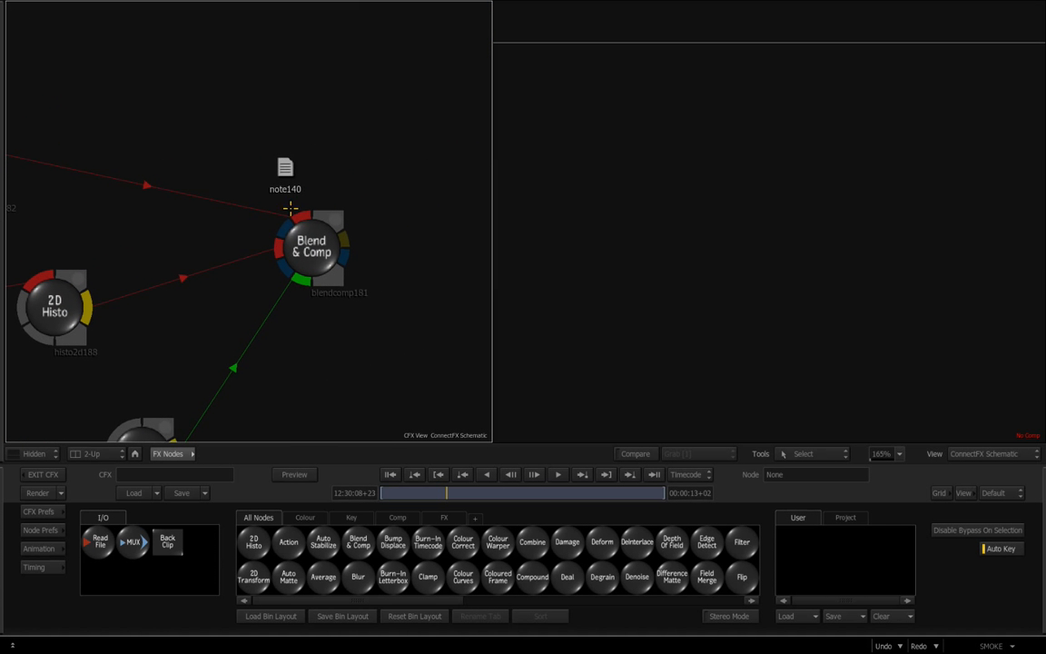
left_click(284, 169)
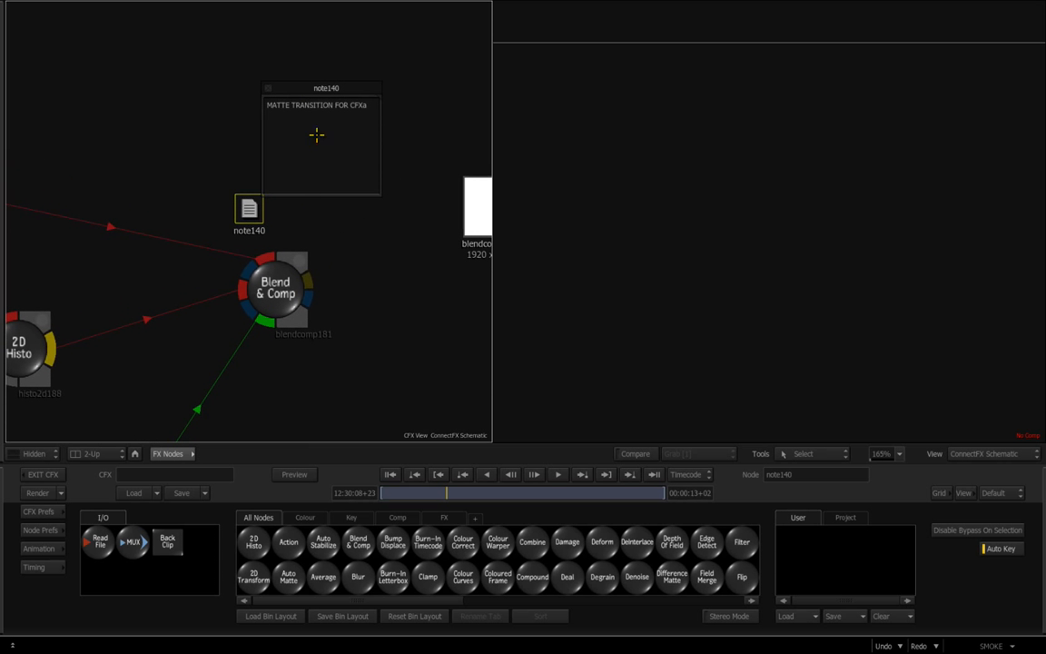
left_click(53, 474)
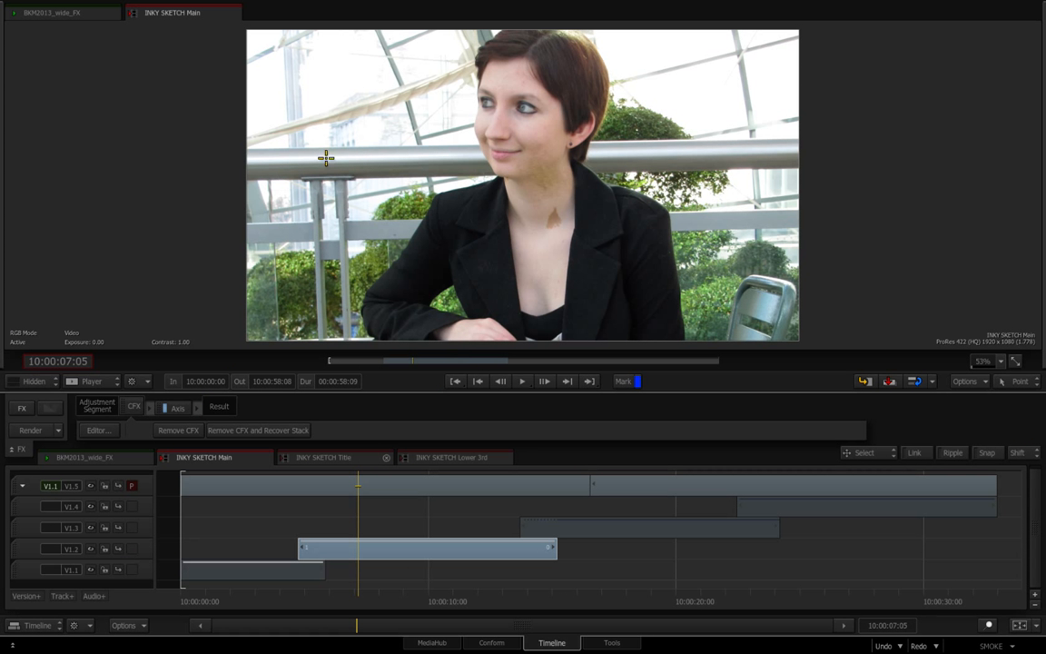
- Inspect the second segment's Axis effect and scrub INKY SKETCH Main to 10:00:05:28 and on to 10:00:19:24
left_click(178, 407)
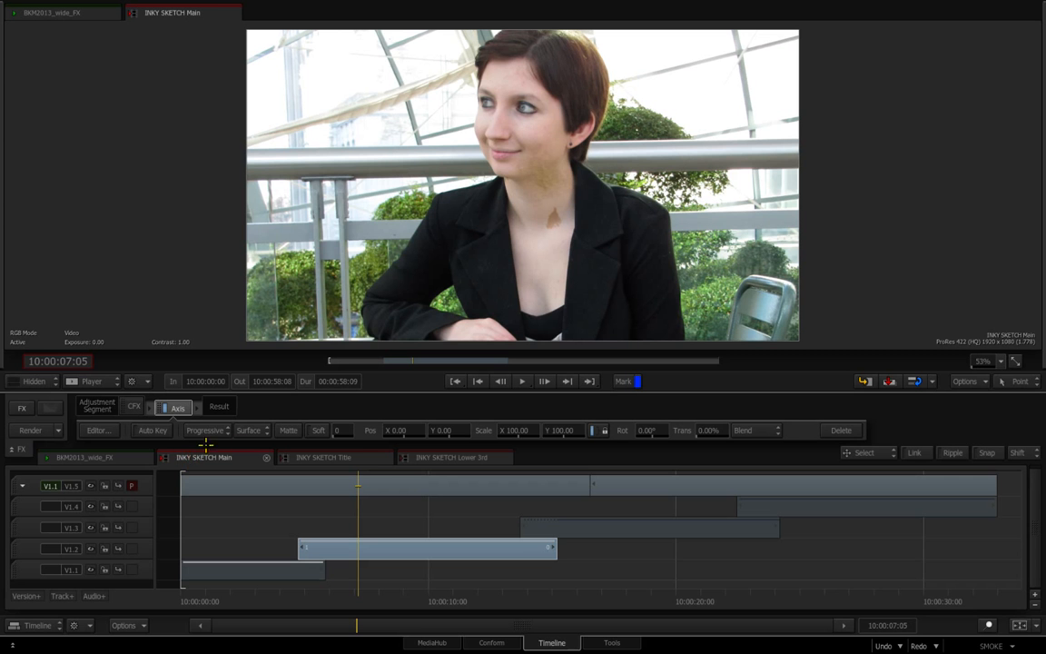
mouse_move(341, 606)
left_mouse_down()
mouse_move(284, 578)
mouse_move(294, 581)
mouse_move(328, 605)
mouse_move(279, 588)
mouse_move(290, 596)
mouse_move(297, 545)
mouse_move(304, 597)
mouse_move(326, 597)
left_mouse_up()
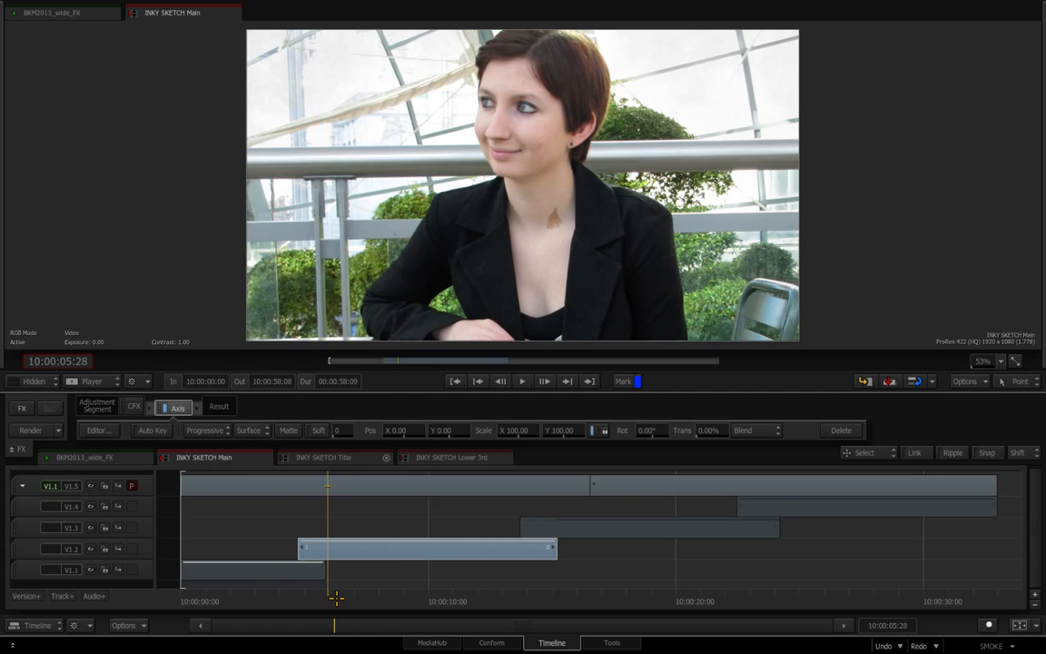
left_click_drag(336, 597, 650, 595)
left_click(671, 595)
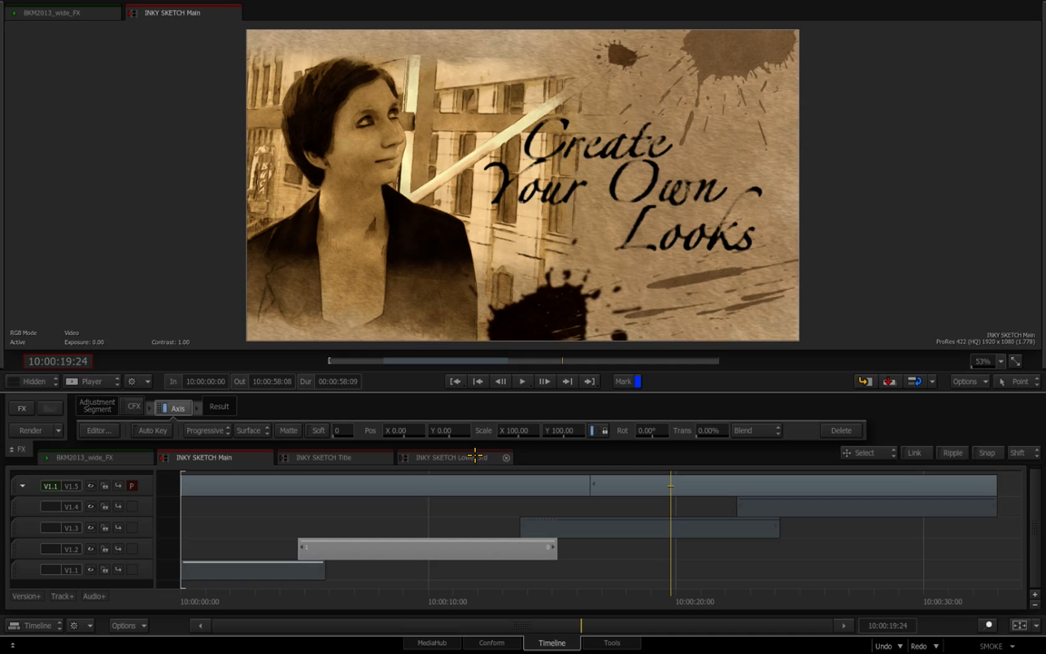
- Show the media library and load the INKY SKETCH Title sequence from the INKY SKETCH folder
mouse_move(2, 197)
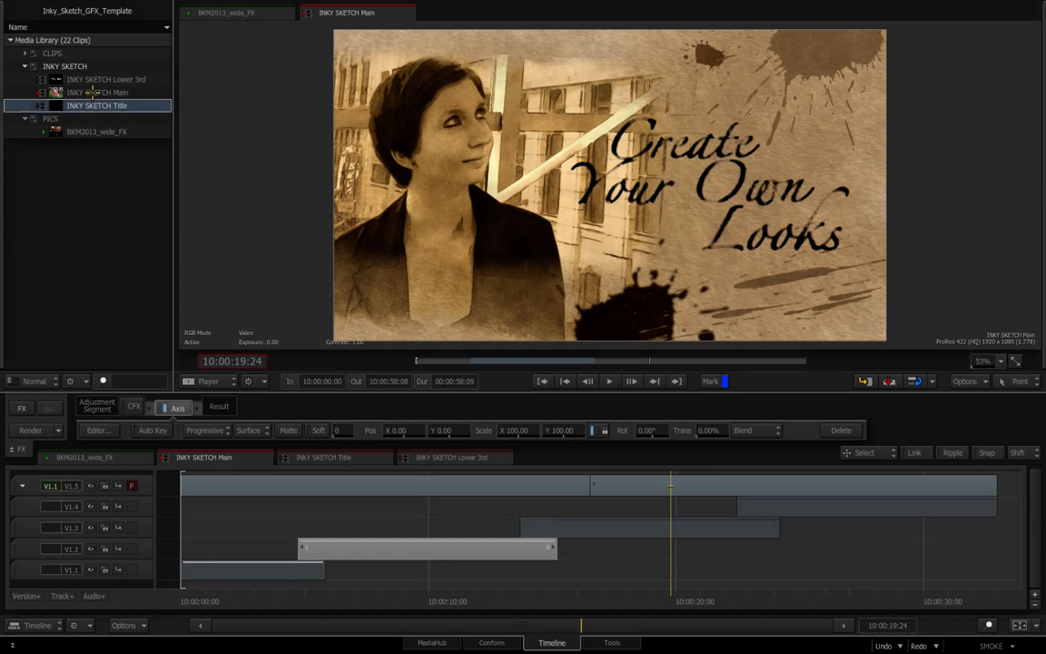
left_click(90, 93)
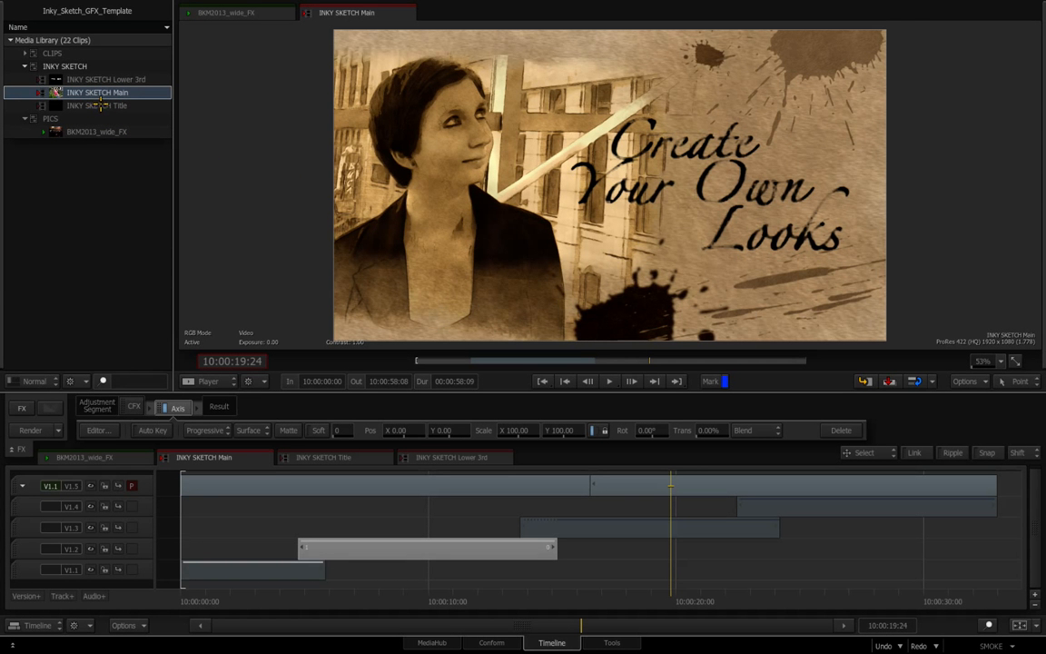
left_click(98, 105)
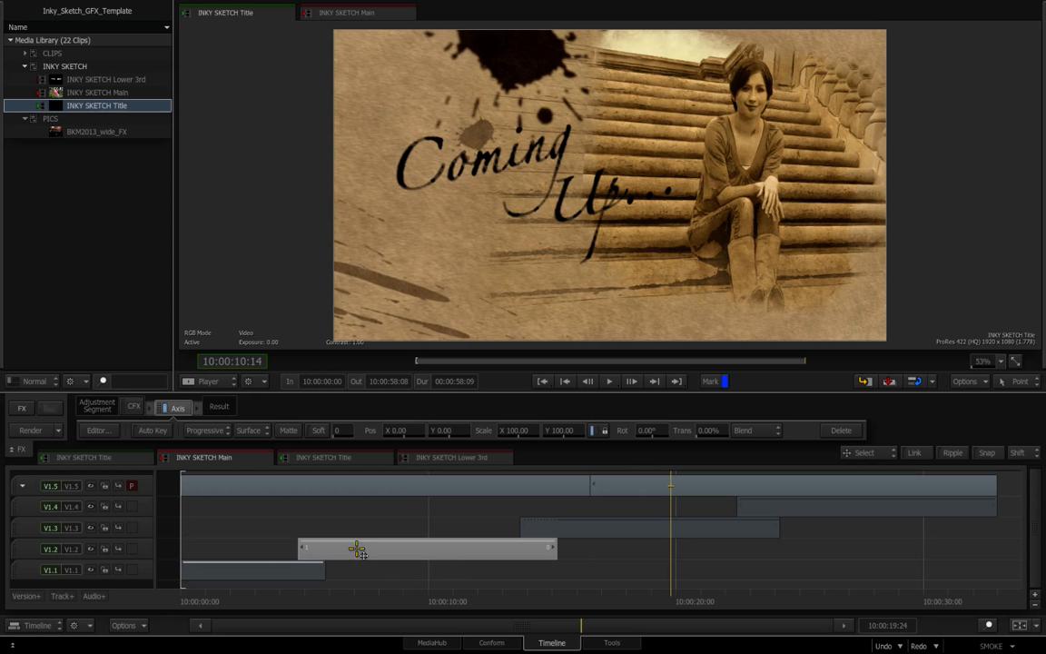
- In the ConnectFX of INKY SKETCH Main's first segment, replace the img_5579 source with BKM2013_wide_FX from the PICS folder
left_click(240, 573)
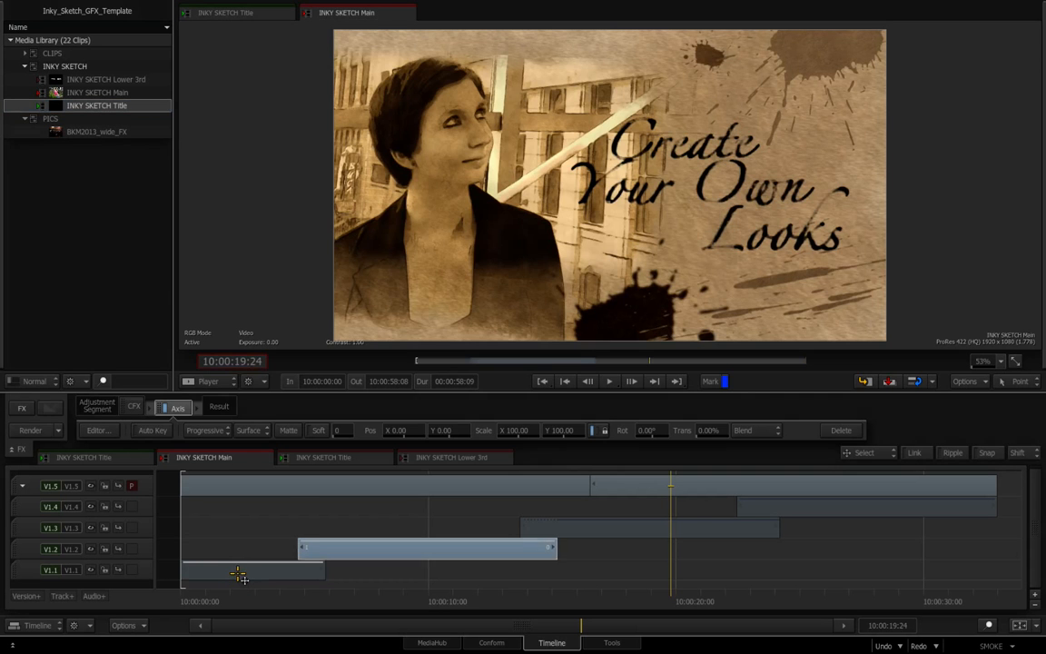
left_click(241, 574)
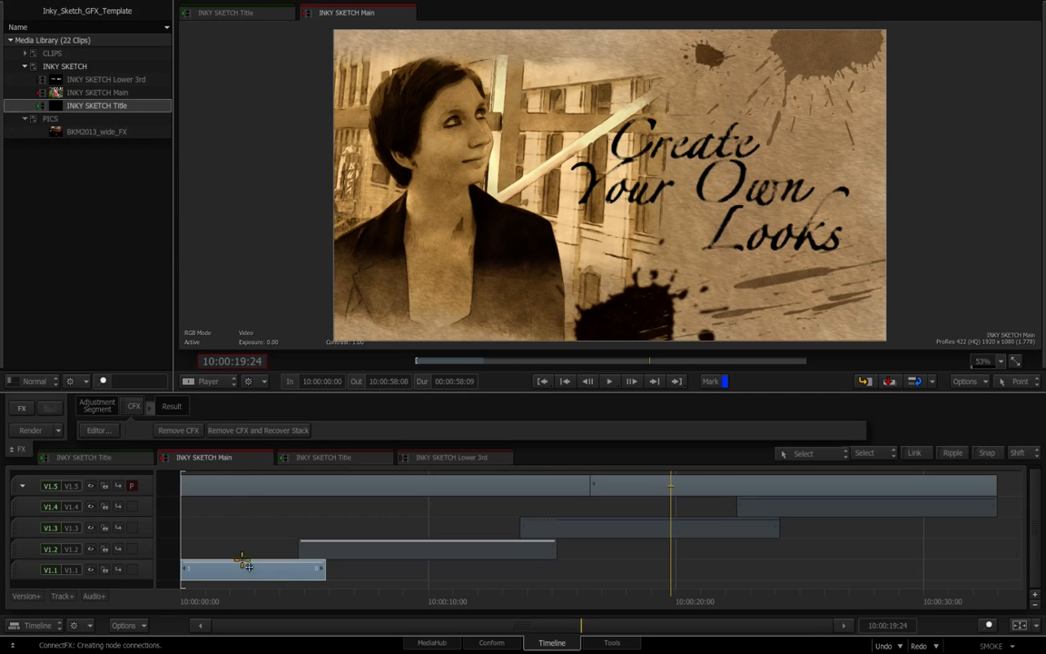
left_click(133, 406)
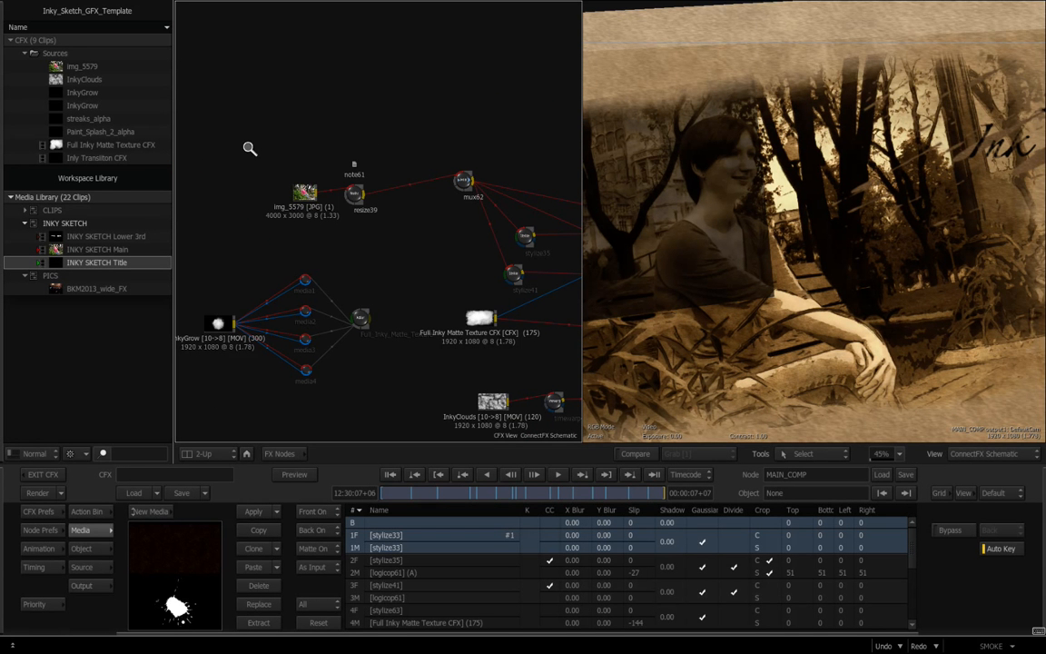
left_click_drag(237, 135, 443, 274)
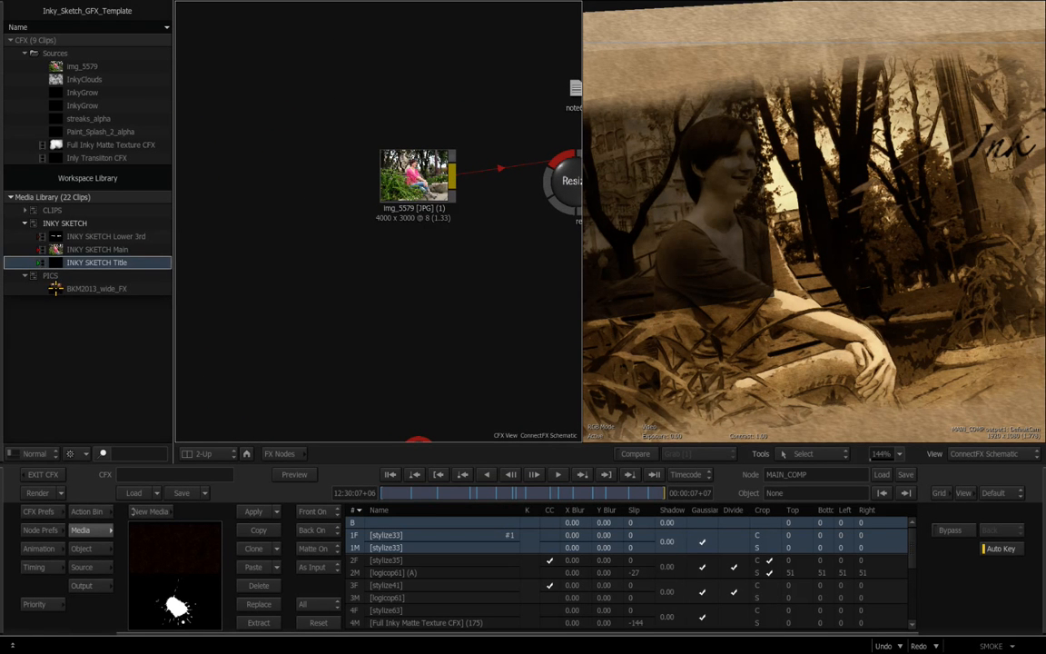
mouse_move(55, 288)
left_mouse_down()
mouse_move(205, 194)
mouse_move(372, 156)
mouse_move(477, 175)
mouse_move(133, 361)
left_mouse_up()
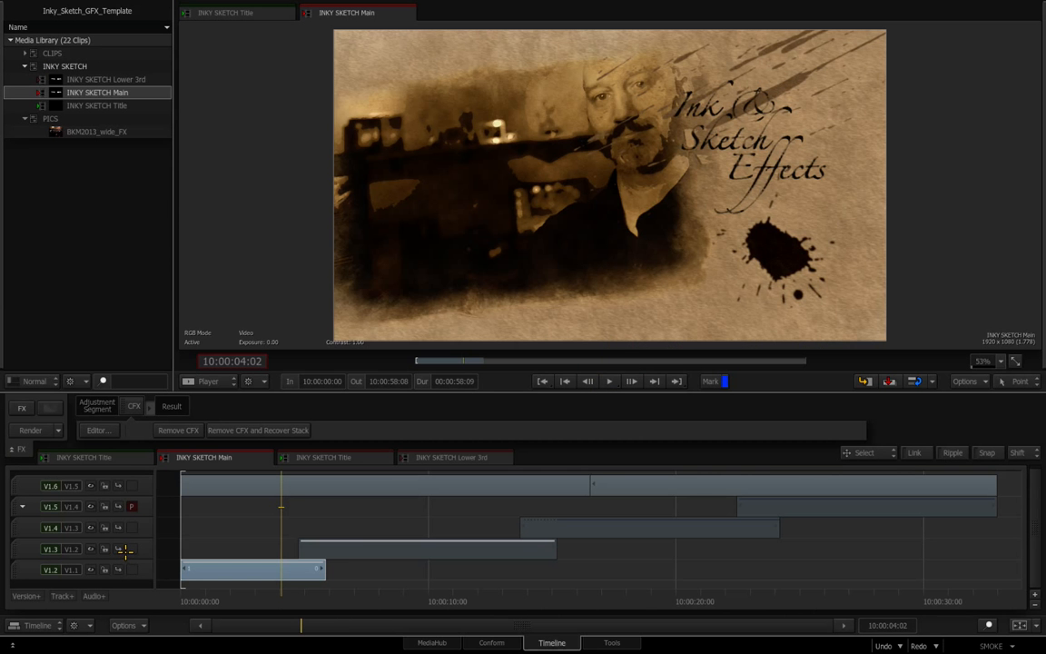